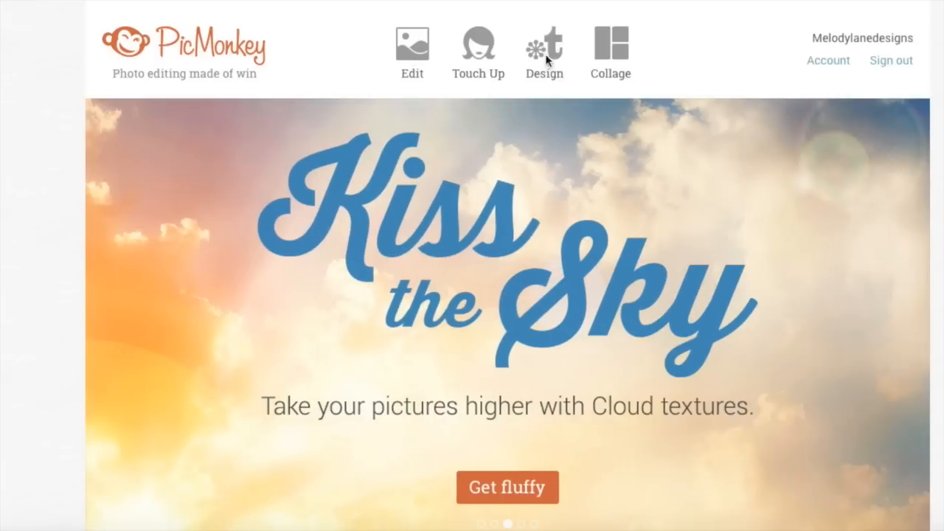
# Start a new design on a blank white Square canvas from PicMonkey's Design menu
pyautogui.click(541, 66)
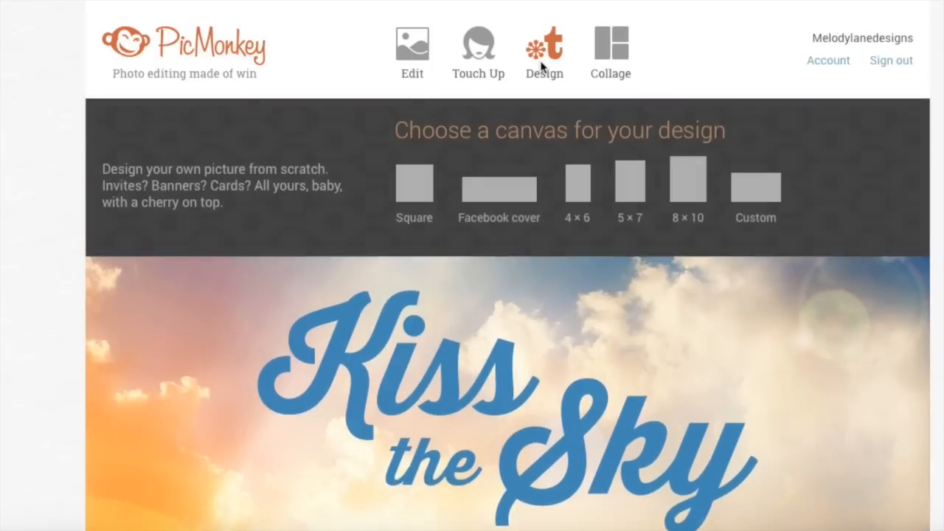
pyautogui.click(479, 56)
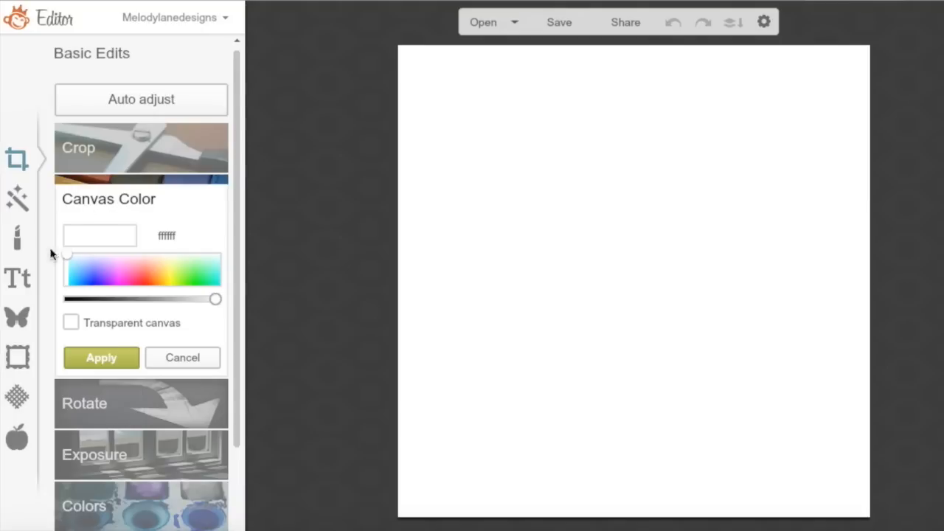
# Tick Transparent canvas in Canvas Color and apply it, replacing the white background
pyautogui.click(68, 323)
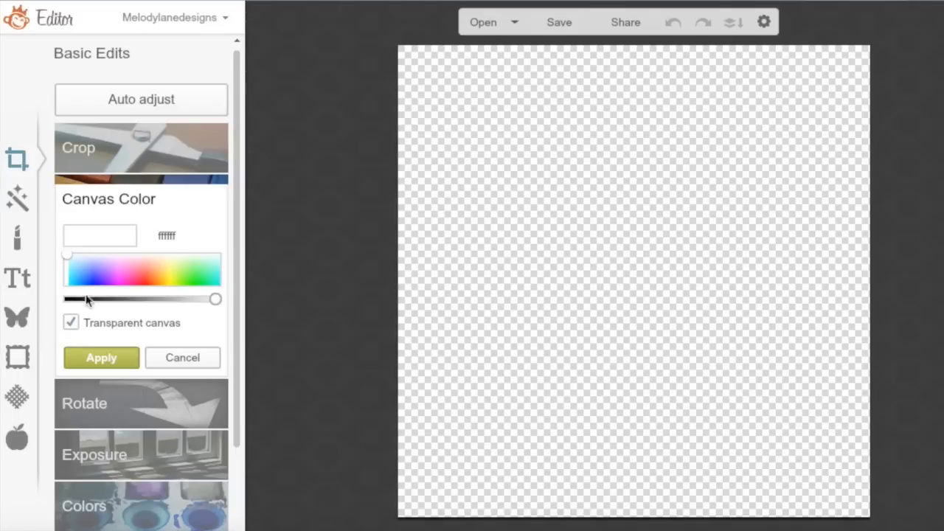
pyautogui.click(23, 211)
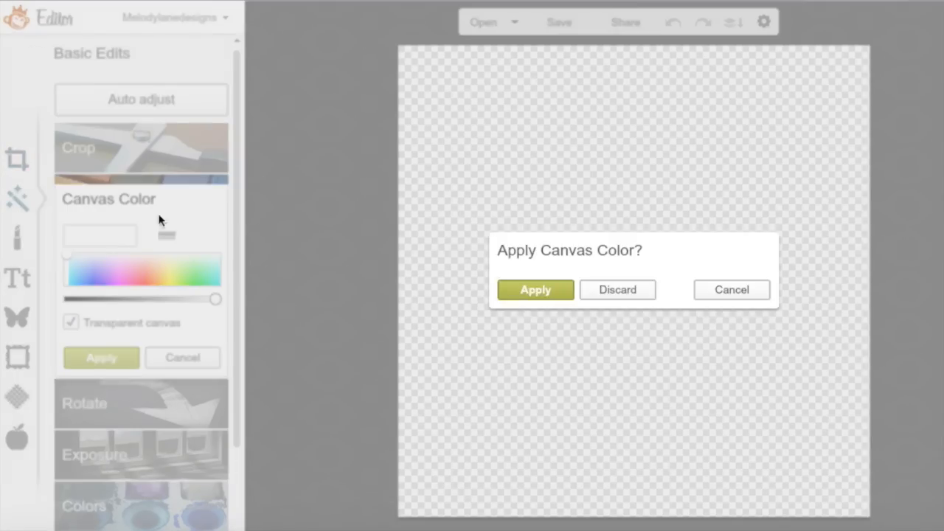
pyautogui.click(541, 289)
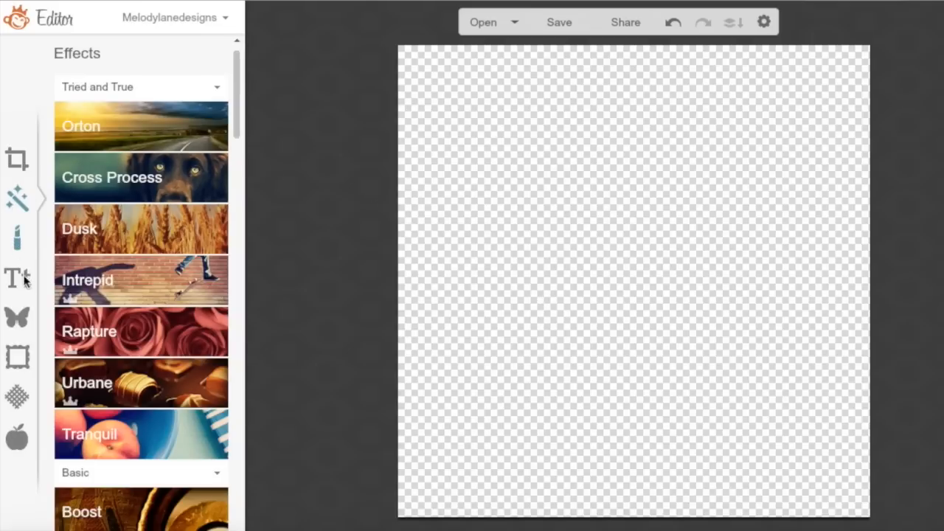
pyautogui.click(25, 278)
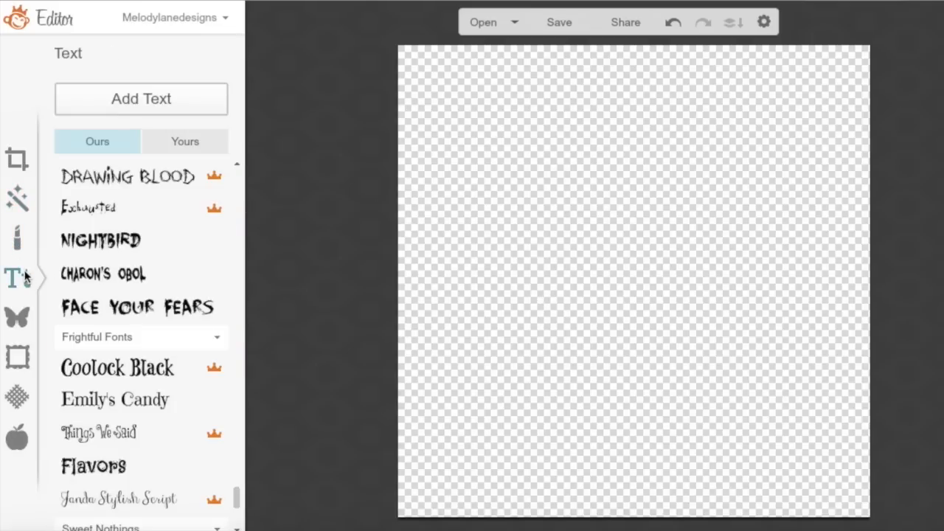
pyautogui.click(19, 167)
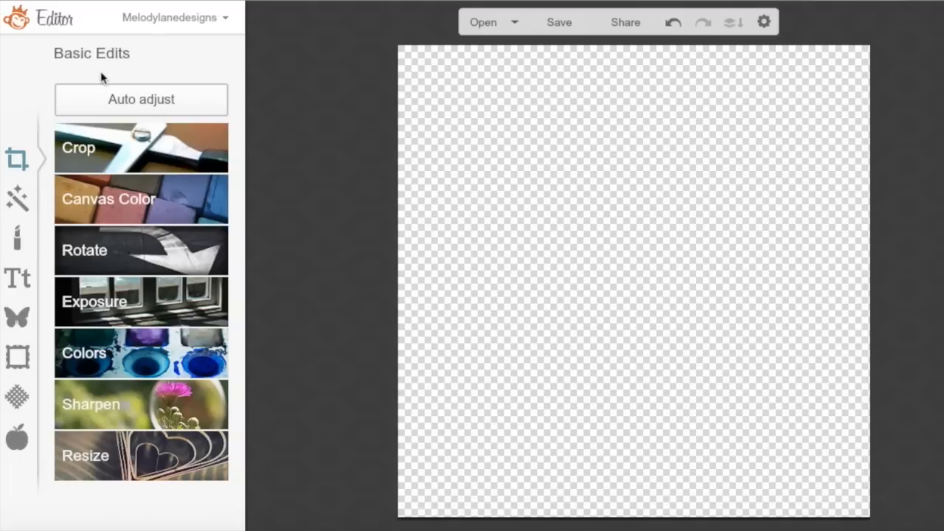
pyautogui.click(111, 205)
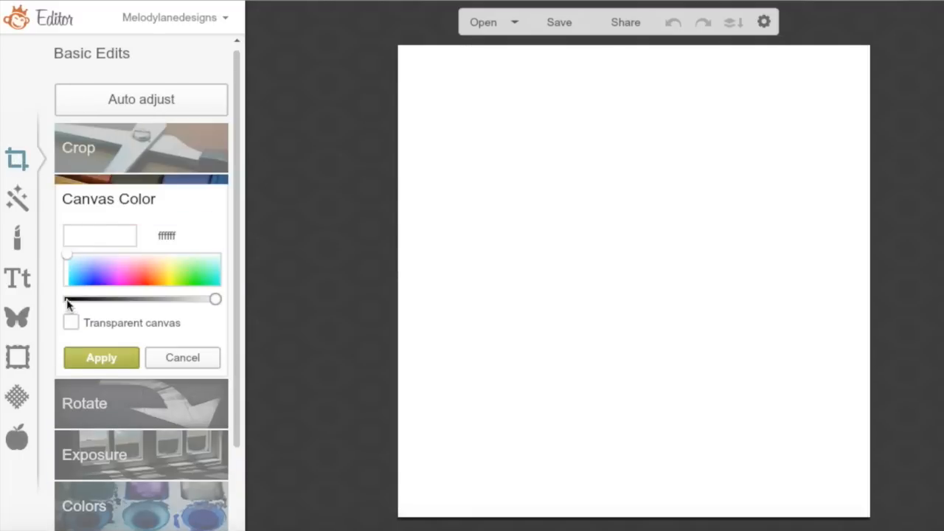
pyautogui.click(71, 323)
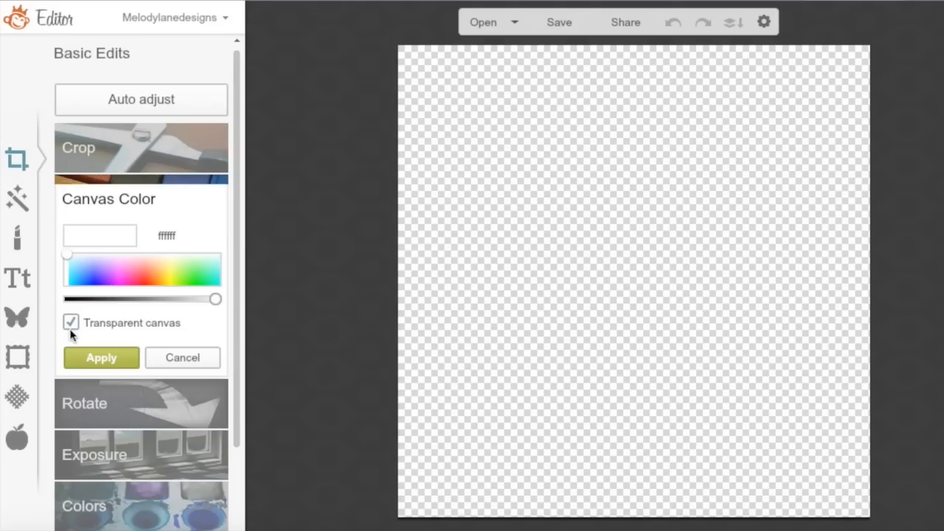
pyautogui.click(100, 357)
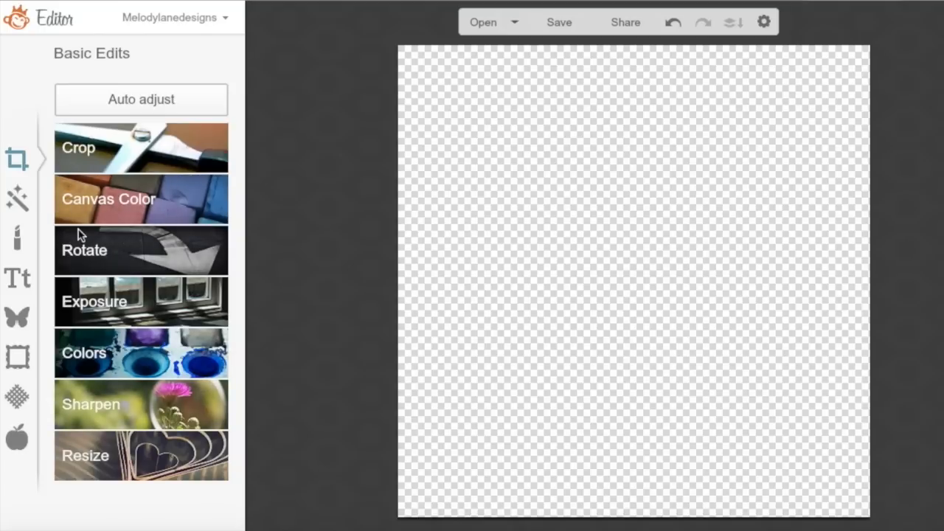
pyautogui.click(17, 315)
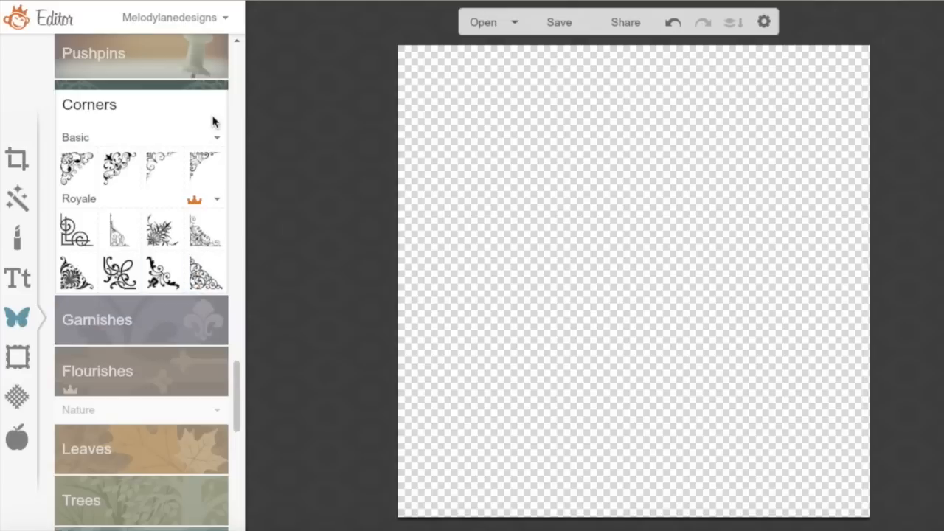
# Browse the Corners, Garnishes, Flourishes, Leaves and Trees overlay categories
pyautogui.click(226, 99)
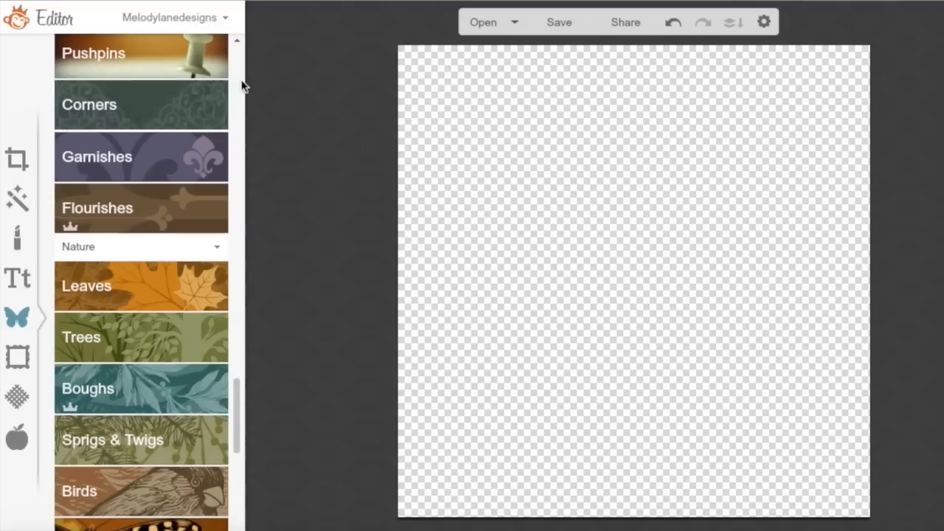
pyautogui.click(194, 154)
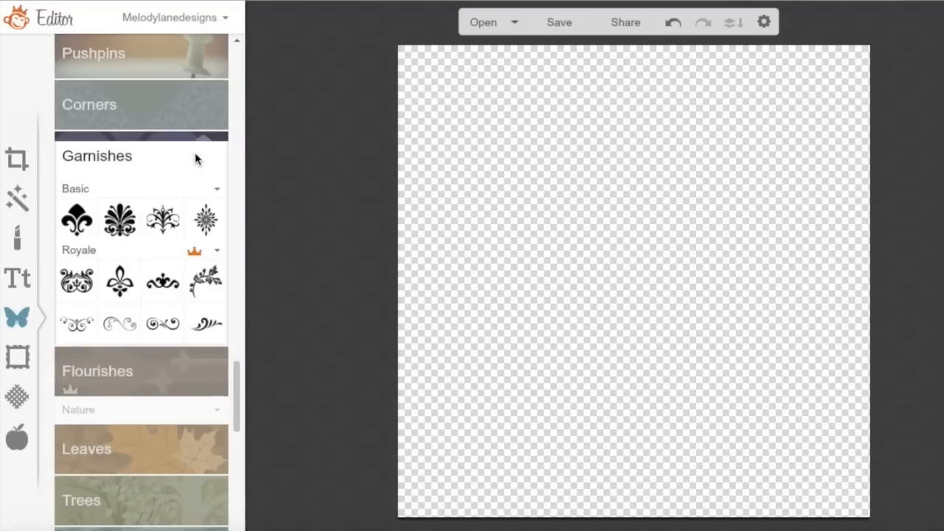
pyautogui.click(177, 379)
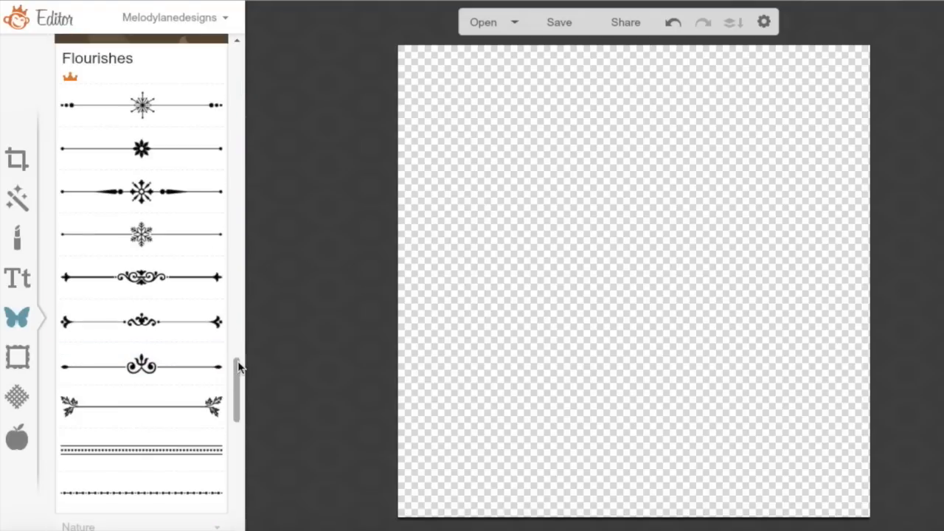
pyautogui.moveTo(239, 363); pyautogui.dragTo(236, 419)
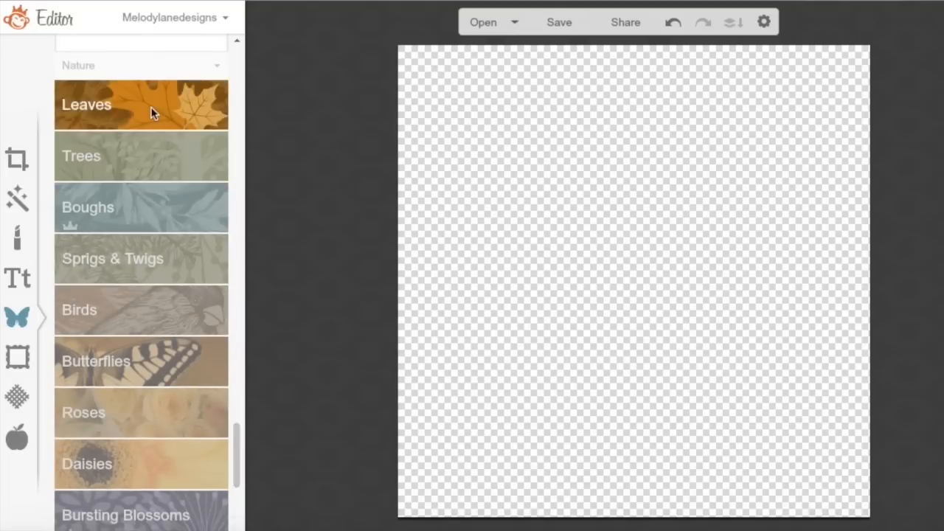
pyautogui.click(150, 107)
pyautogui.click(168, 317)
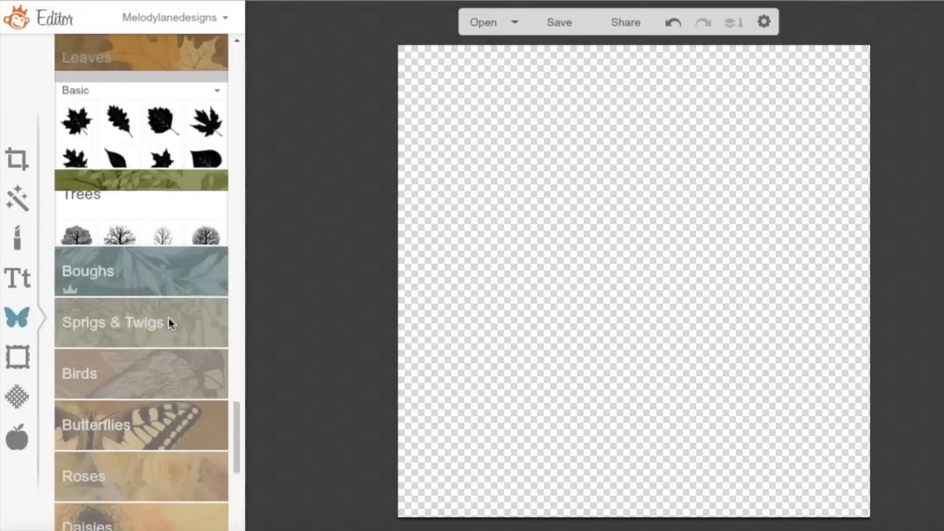
pyautogui.moveTo(236, 421); pyautogui.dragTo(236, 428)
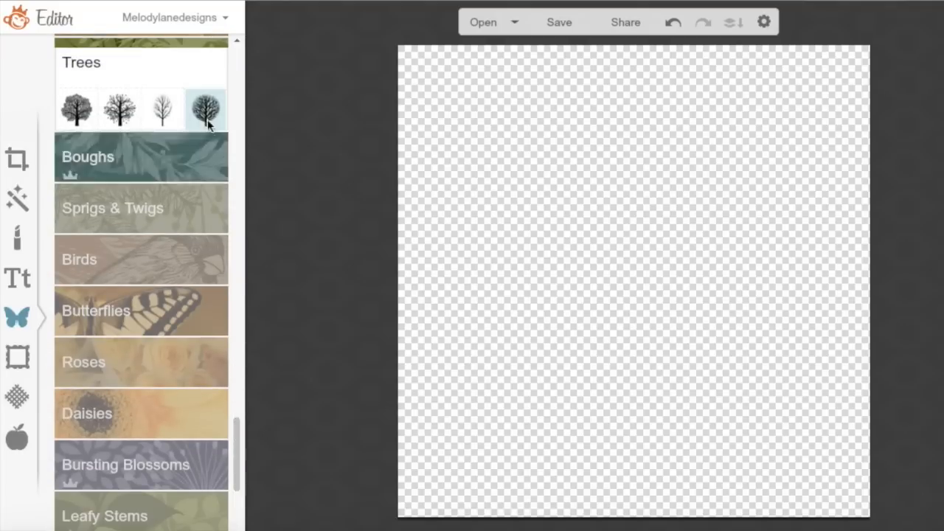
# Add a tree silhouette overlay, then enlarge and reposition it on the canvas
pyautogui.click(120, 111)
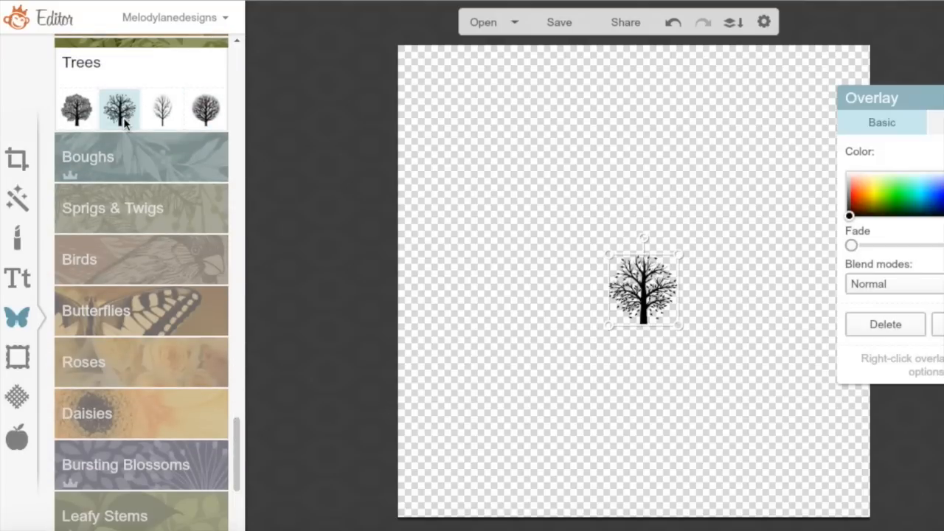
pyautogui.moveTo(607, 327); pyautogui.dragTo(425, 509)
pyautogui.moveTo(542, 400); pyautogui.dragTo(561, 205)
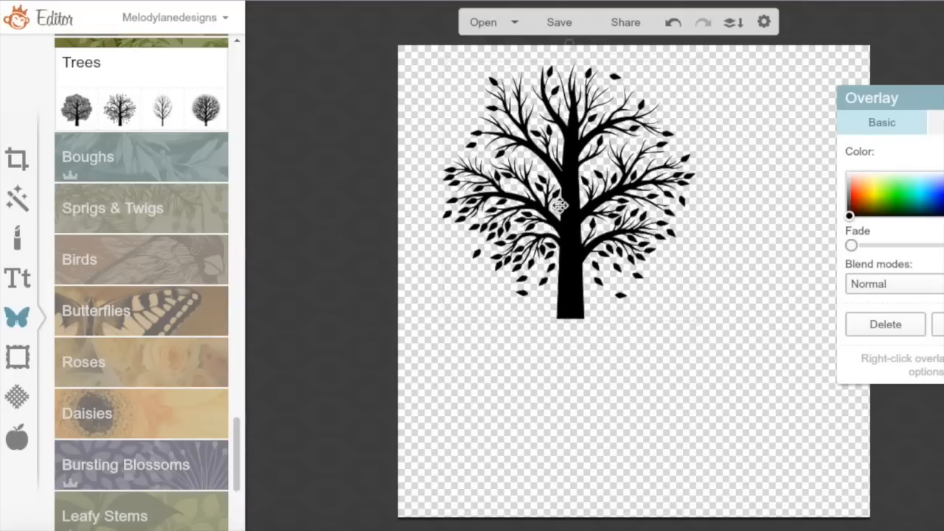
pyautogui.moveTo(445, 323); pyautogui.dragTo(421, 354)
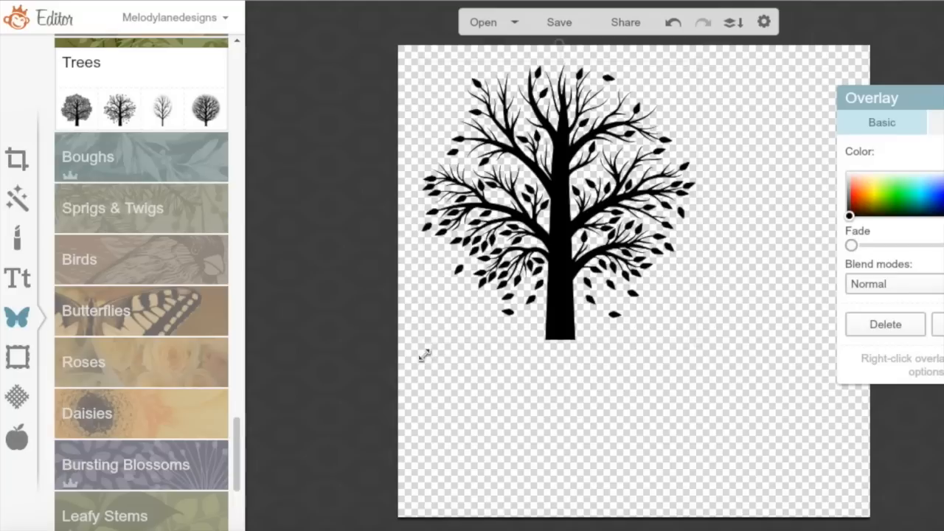
pyautogui.moveTo(560, 234); pyautogui.dragTo(607, 258)
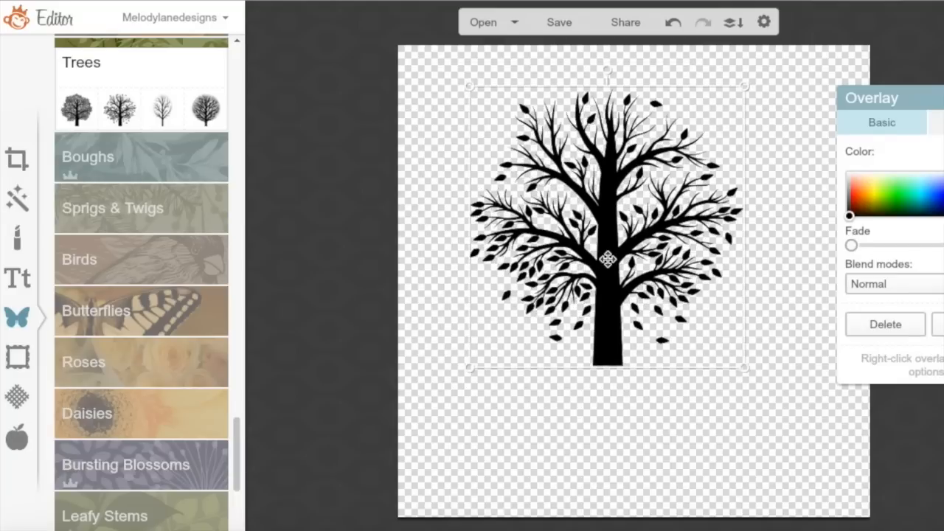
# Add a bird overlay from the Birds category onto the tree, then enlarge it and shift it right
pyautogui.click(150, 210)
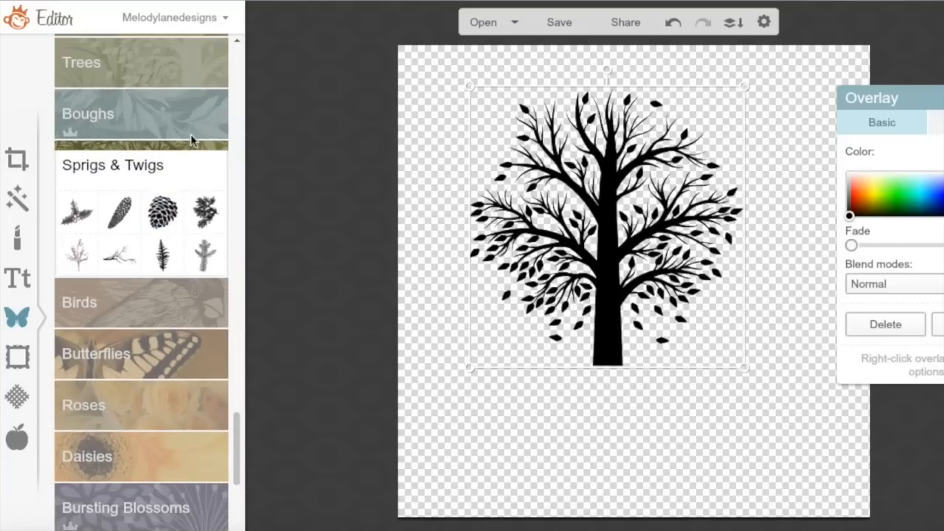
pyautogui.click(169, 126)
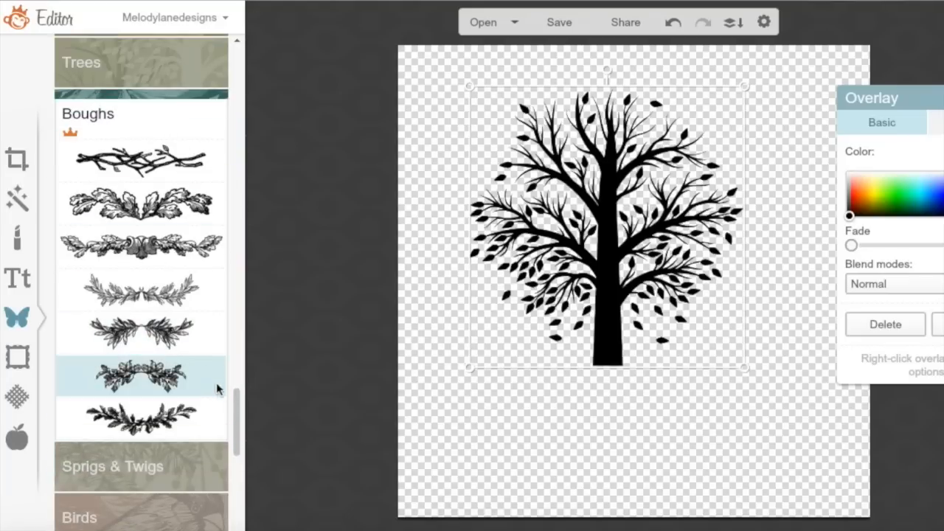
pyautogui.moveTo(238, 401); pyautogui.dragTo(232, 448)
pyautogui.click(168, 194)
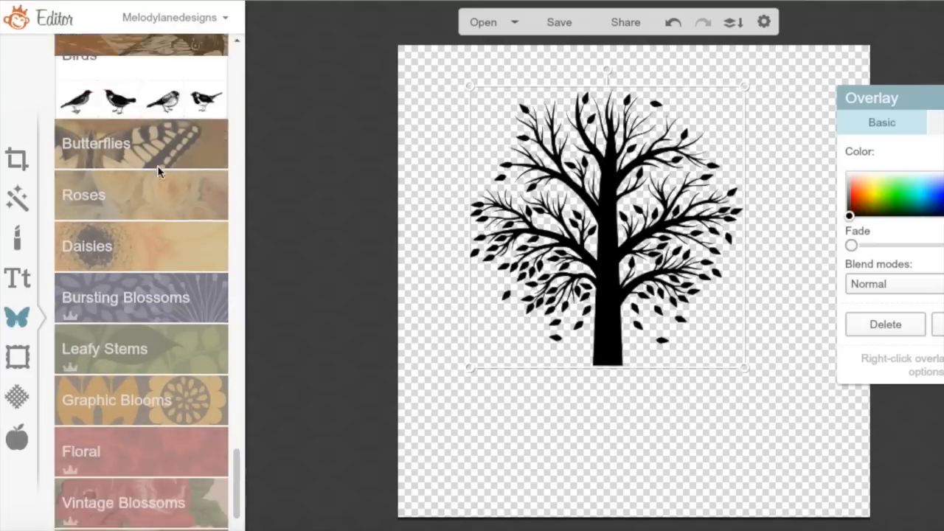
pyautogui.click(172, 132)
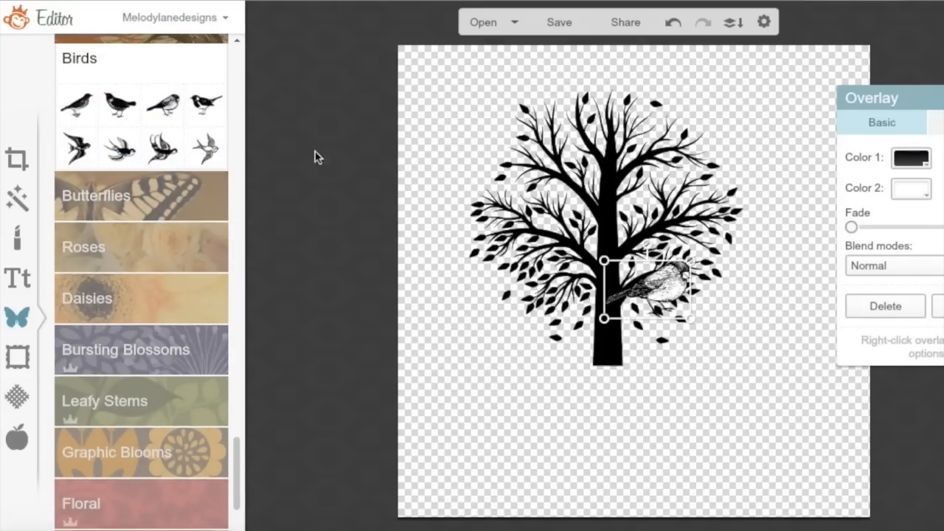
pyautogui.moveTo(603, 322); pyautogui.dragTo(702, 355)
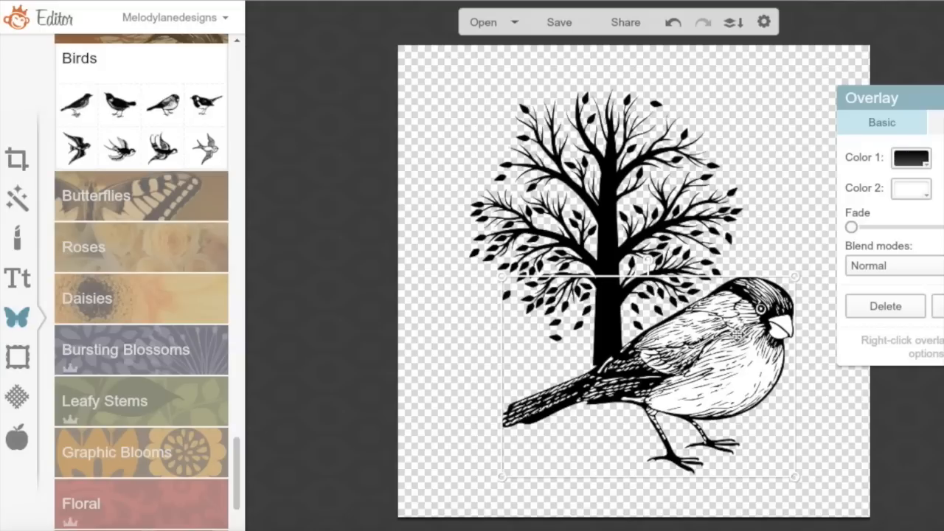
# Delete both the bird and the tree overlays
pyautogui.click(886, 306)
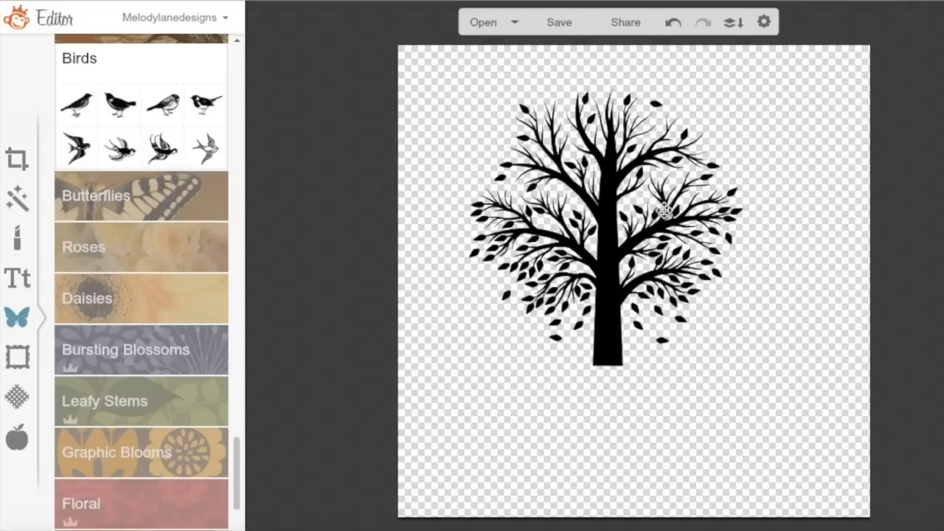
pyautogui.click(664, 213)
pyautogui.click(886, 325)
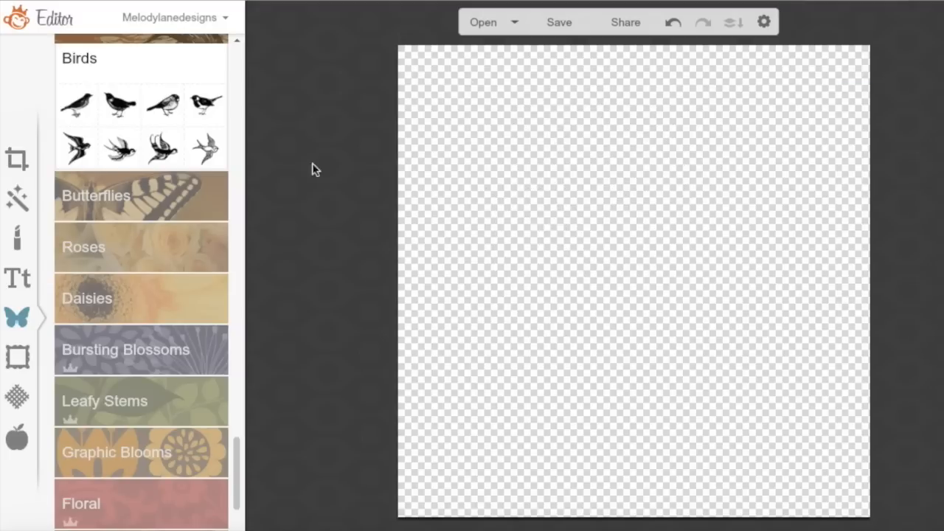
# Add a long-stemmed rose overlay from Roses, resize and move it, then delete it
pyautogui.click(200, 207)
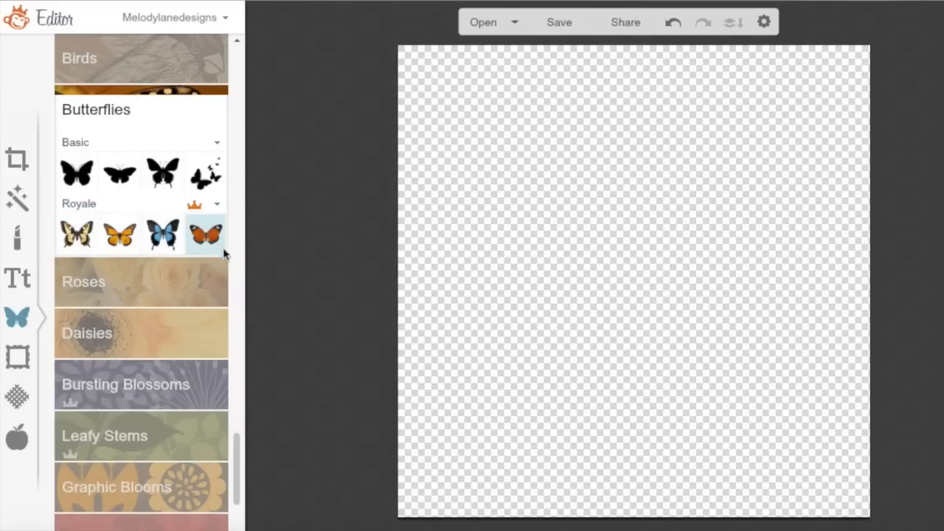
pyautogui.click(210, 289)
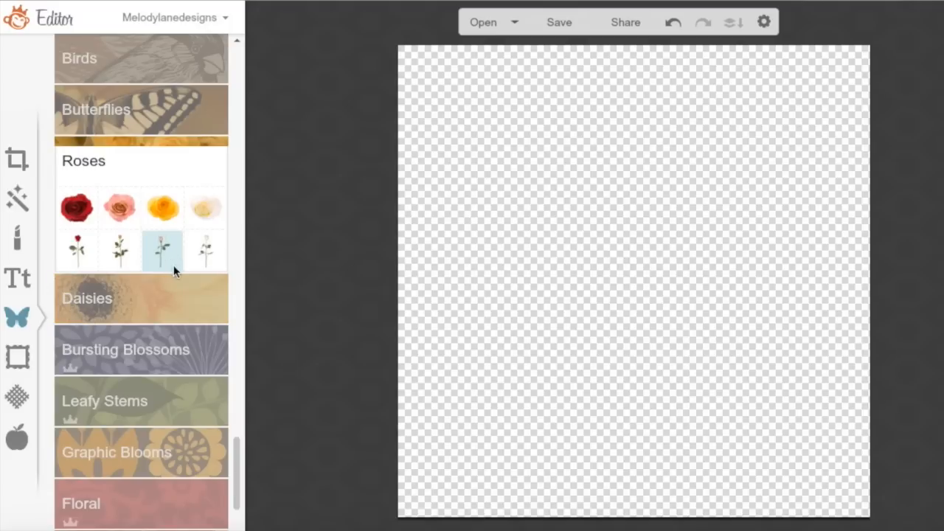
pyautogui.click(123, 254)
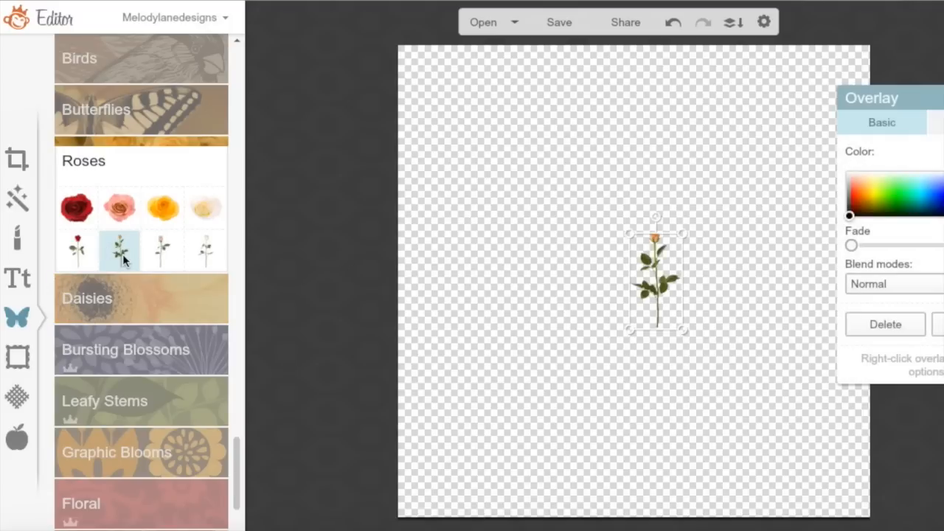
pyautogui.moveTo(627, 331); pyautogui.dragTo(329, 525)
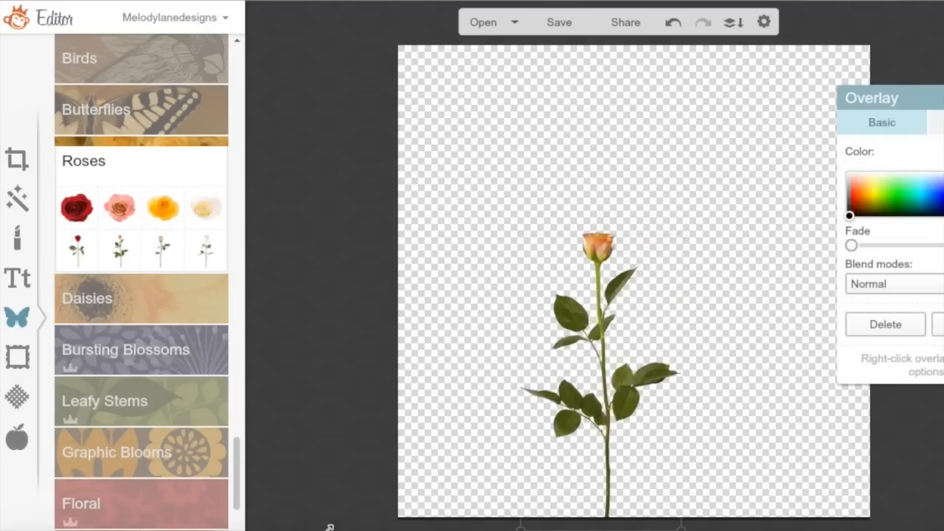
pyautogui.moveTo(595, 426); pyautogui.dragTo(585, 311)
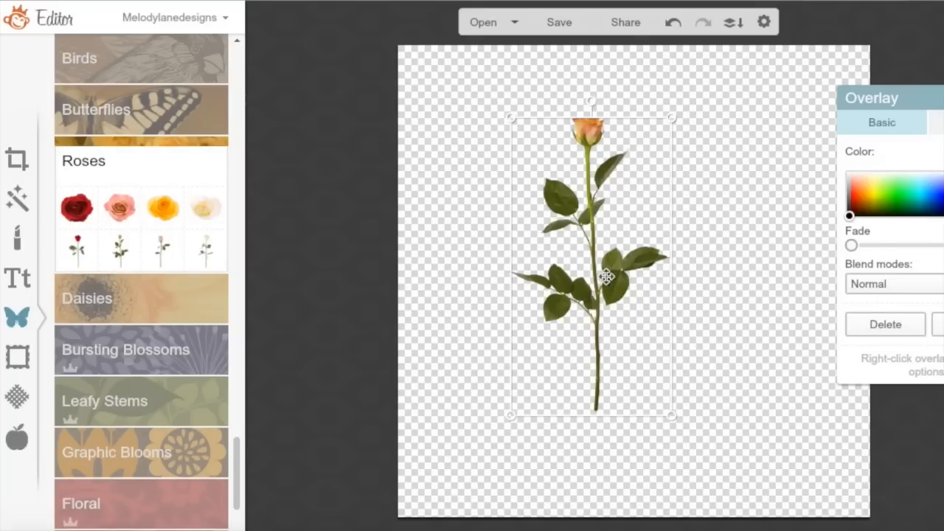
pyautogui.click(914, 321)
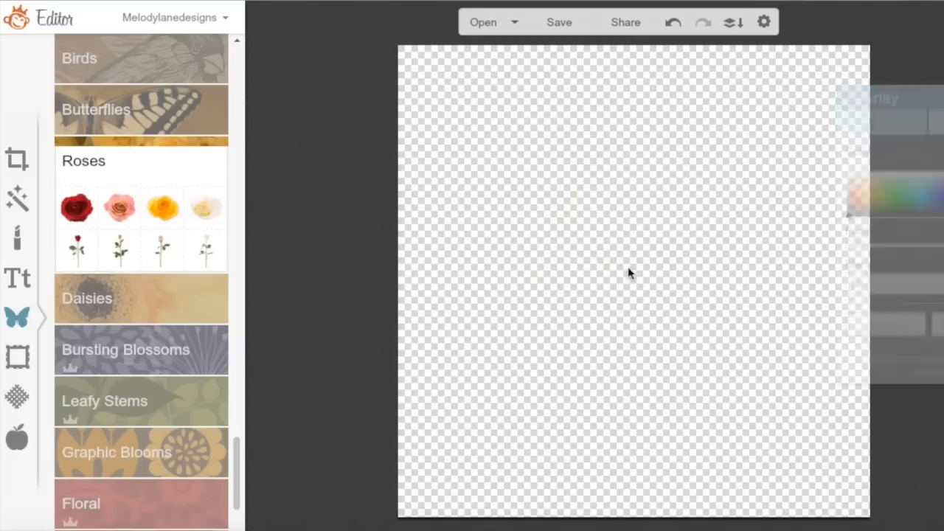
pyautogui.click(186, 302)
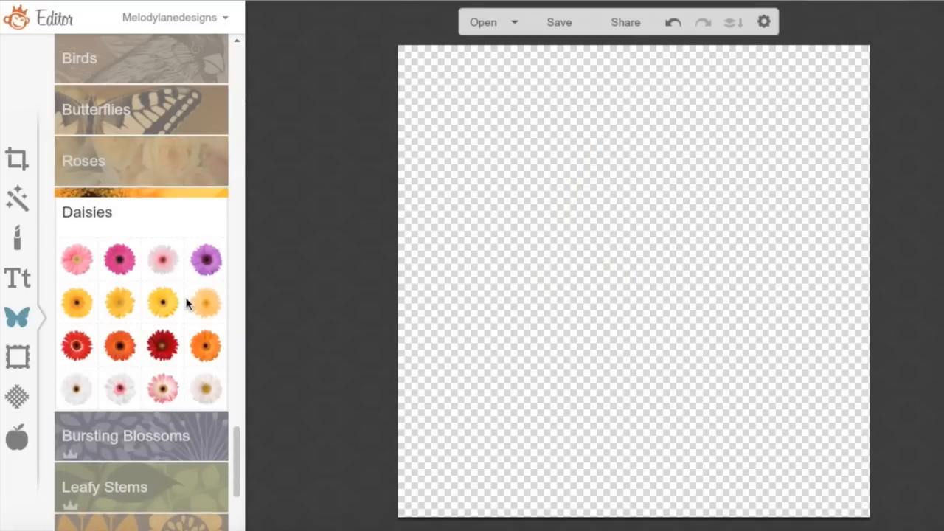
# Add a layered-petal outline blossom from Bursting Blossoms, enlarged near the canvas top
pyautogui.click(190, 434)
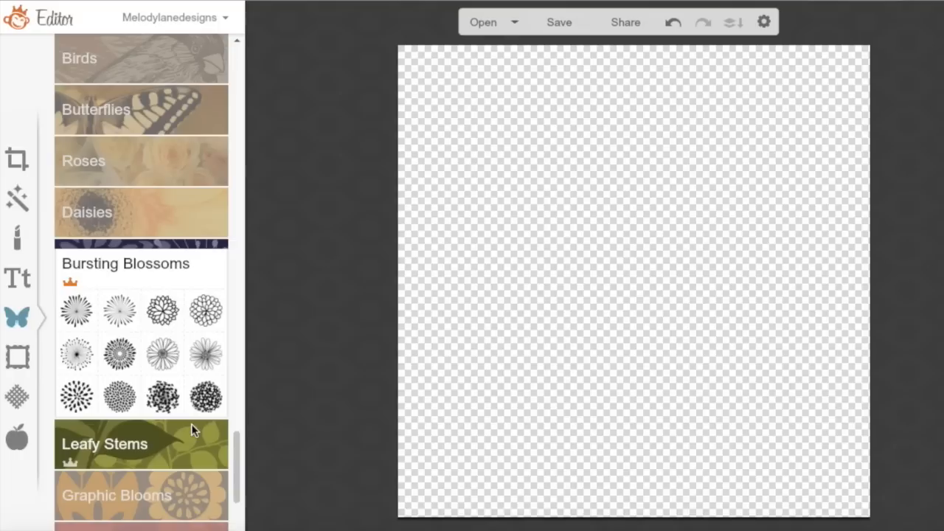
pyautogui.click(163, 317)
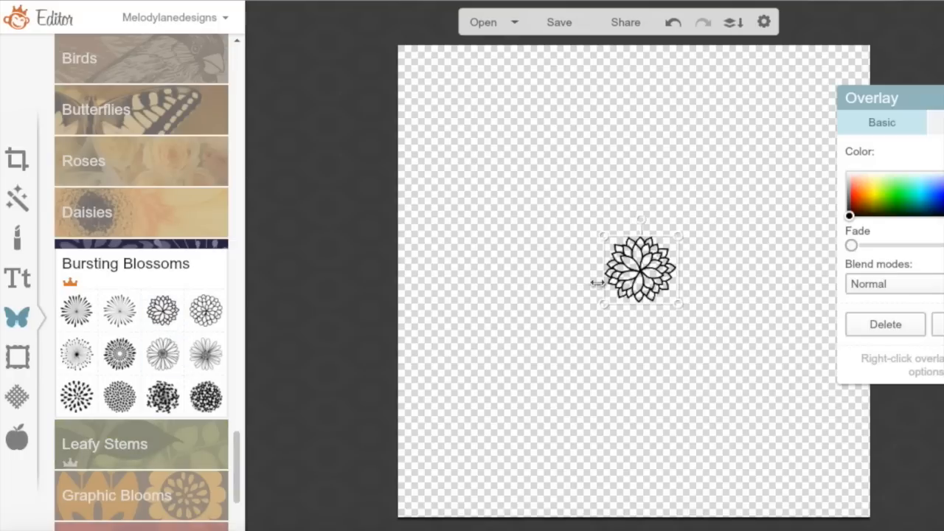
pyautogui.moveTo(602, 302); pyautogui.dragTo(401, 489)
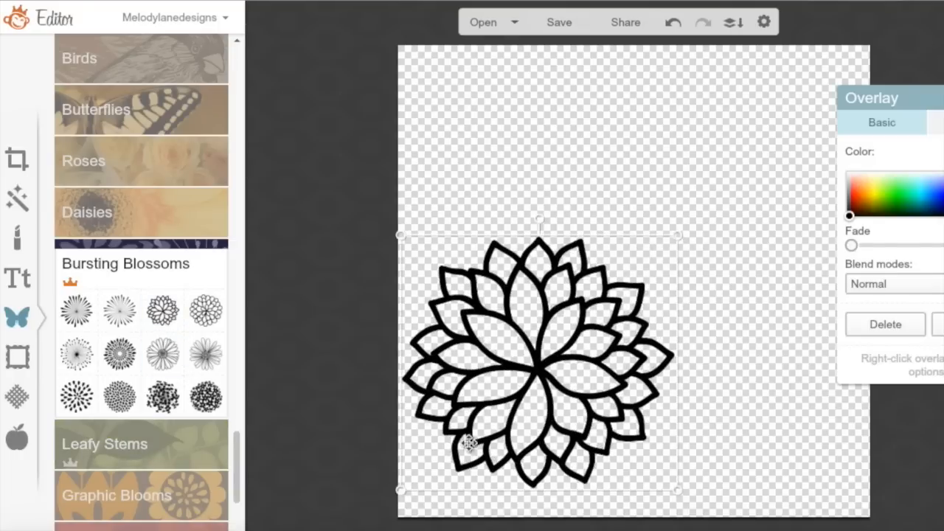
pyautogui.moveTo(516, 392); pyautogui.dragTo(569, 216)
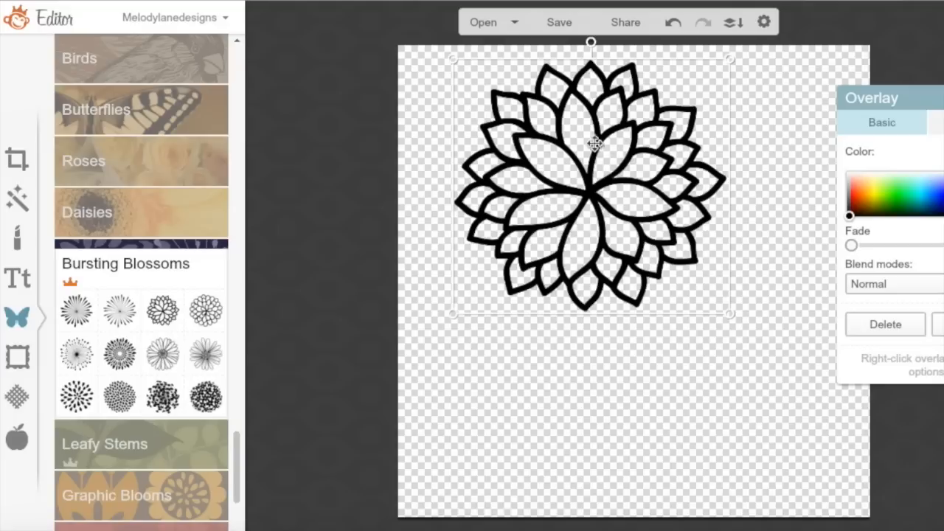
# Try a second rounded-petal blossom, move the outline blossom to the upper-left, then delete the second blossom
pyautogui.click(206, 311)
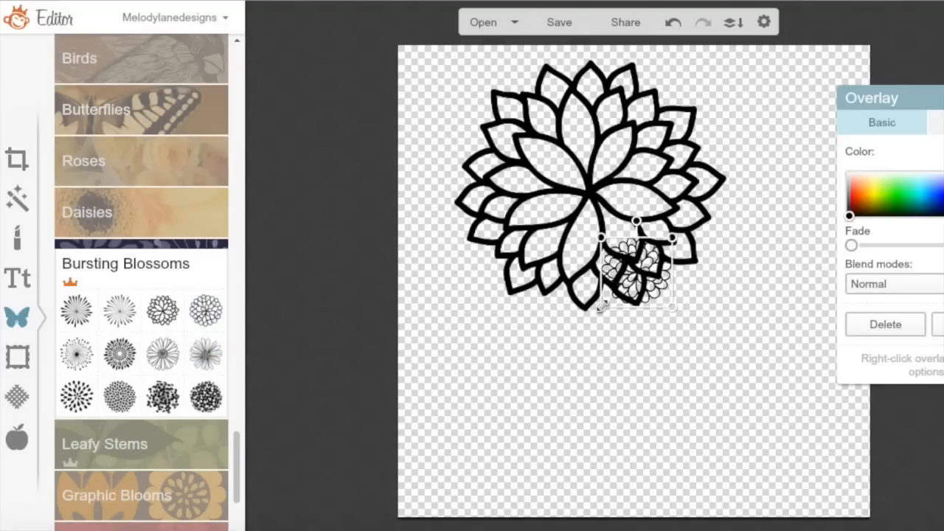
pyautogui.moveTo(602, 309); pyautogui.dragTo(440, 513)
pyautogui.moveTo(520, 349); pyautogui.dragTo(698, 365)
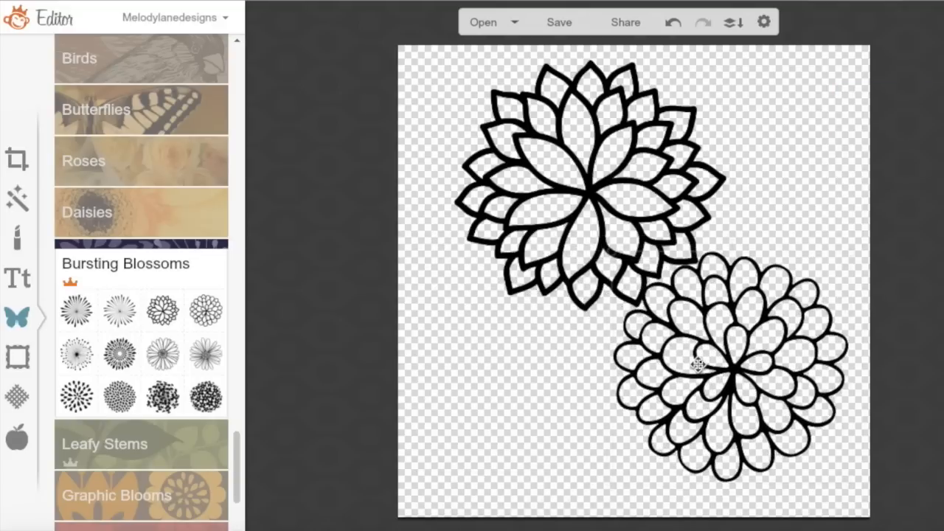
pyautogui.moveTo(619, 183); pyautogui.dragTo(548, 178)
pyautogui.moveTo(768, 359); pyautogui.dragTo(760, 291)
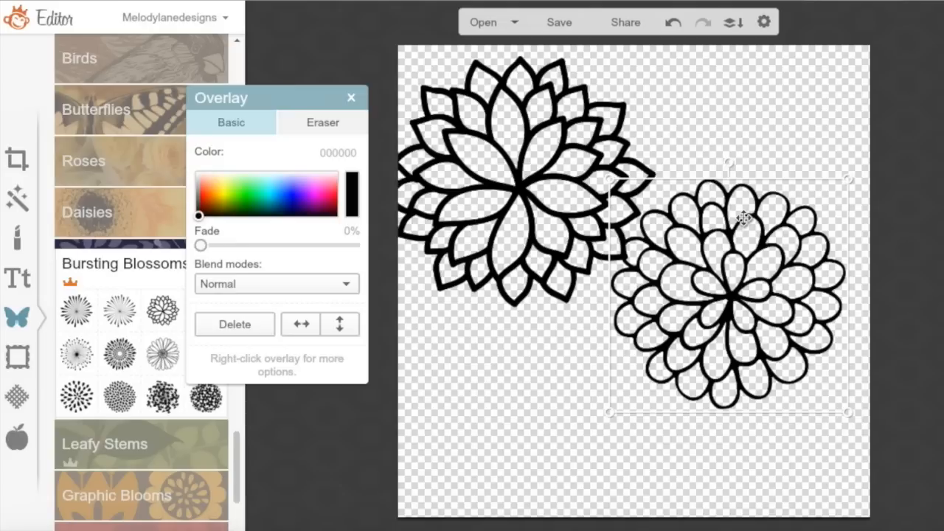
pyautogui.click(226, 325)
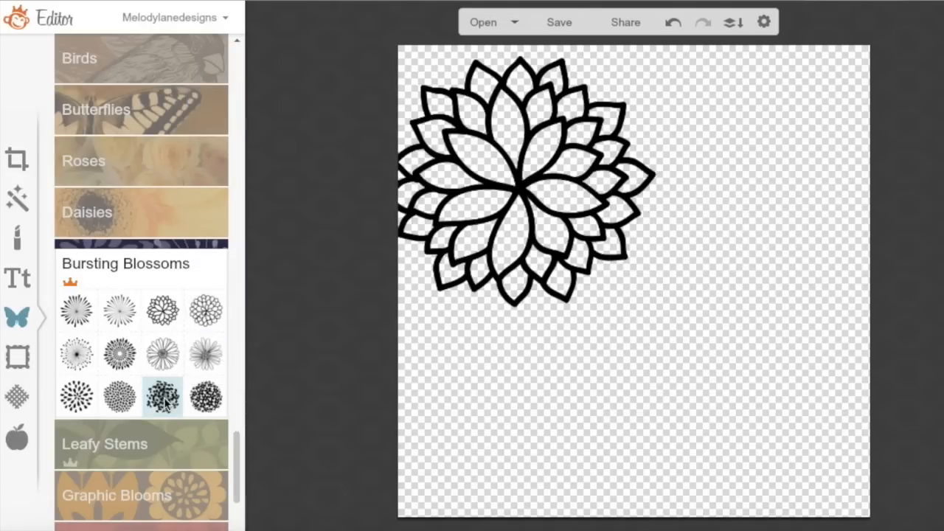
# Try a spotted blossom and a burst blossom overlay, deleting each
pyautogui.click(162, 397)
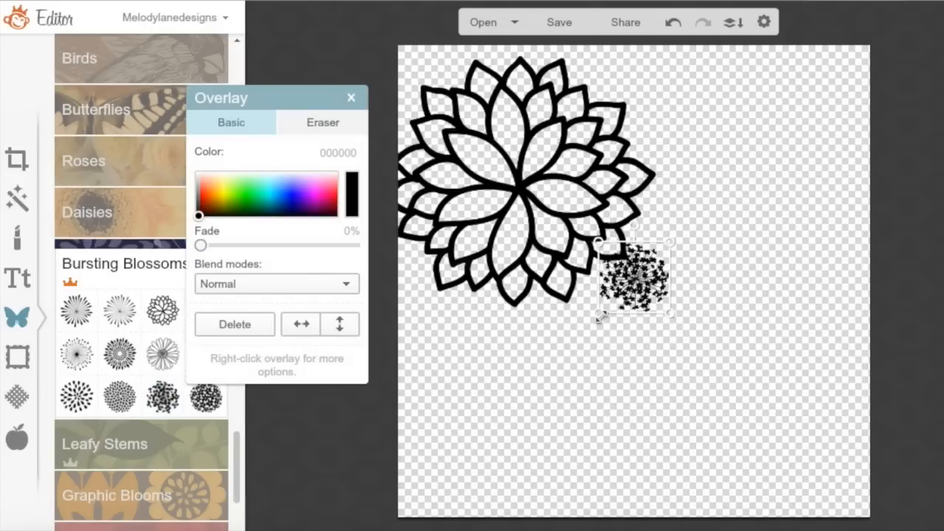
pyautogui.moveTo(601, 316); pyautogui.dragTo(562, 452)
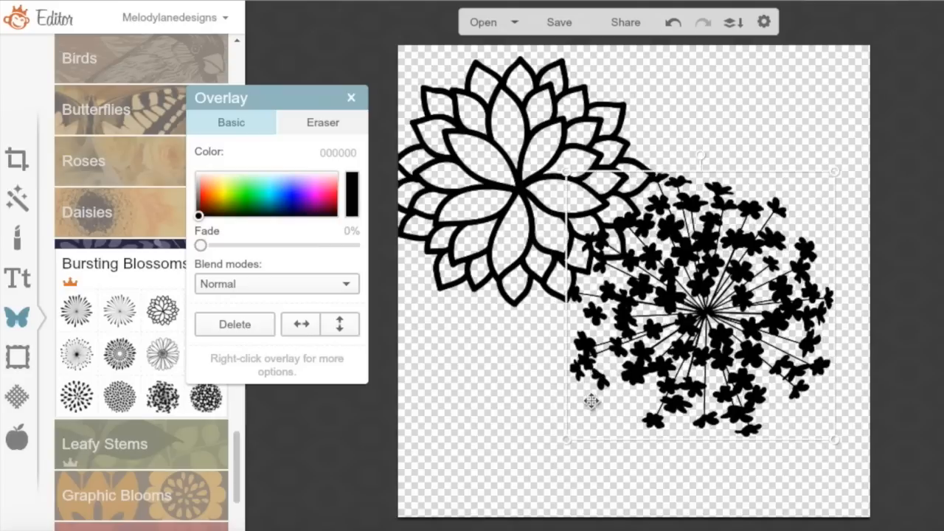
pyautogui.click(231, 323)
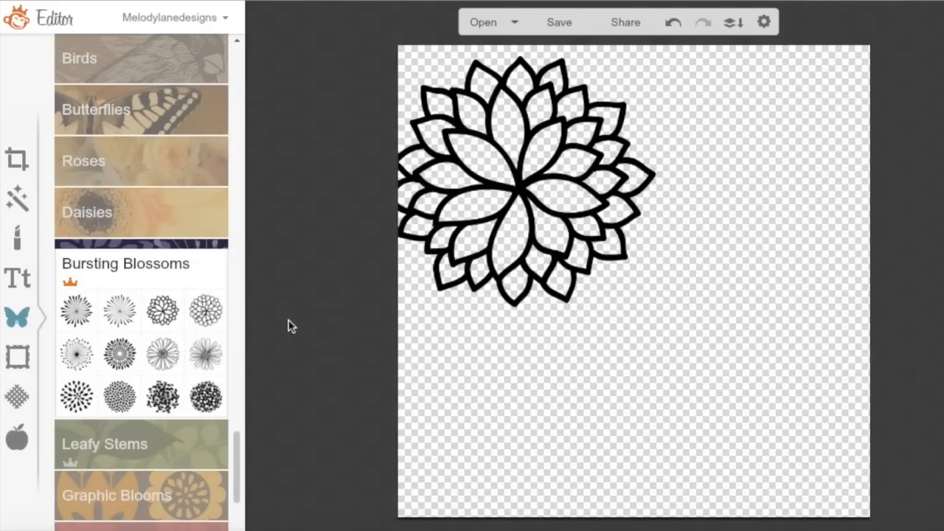
pyautogui.click(120, 354)
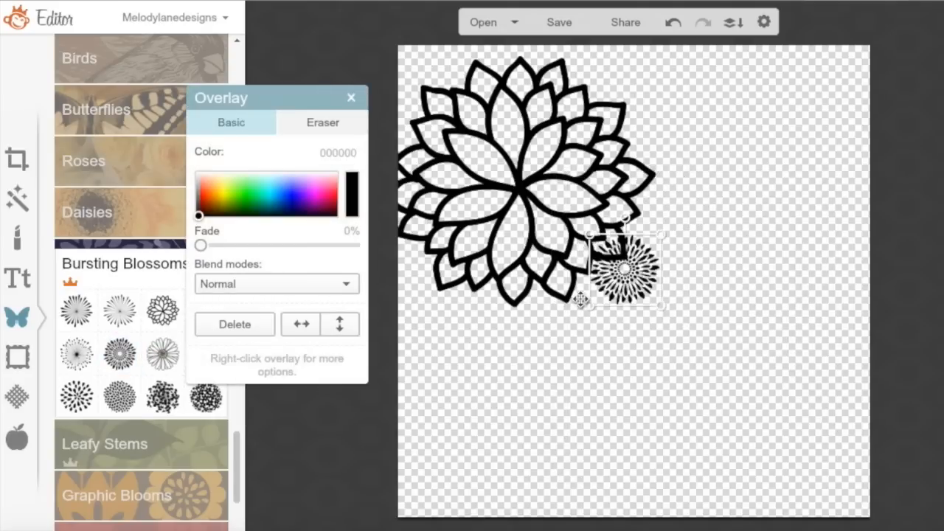
pyautogui.moveTo(586, 302); pyautogui.dragTo(447, 472)
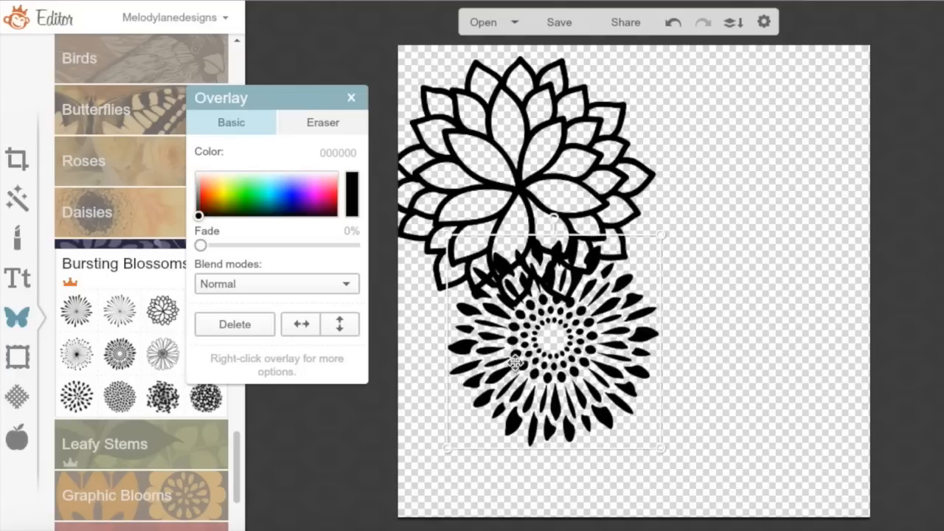
pyautogui.moveTo(515, 362); pyautogui.dragTo(680, 350)
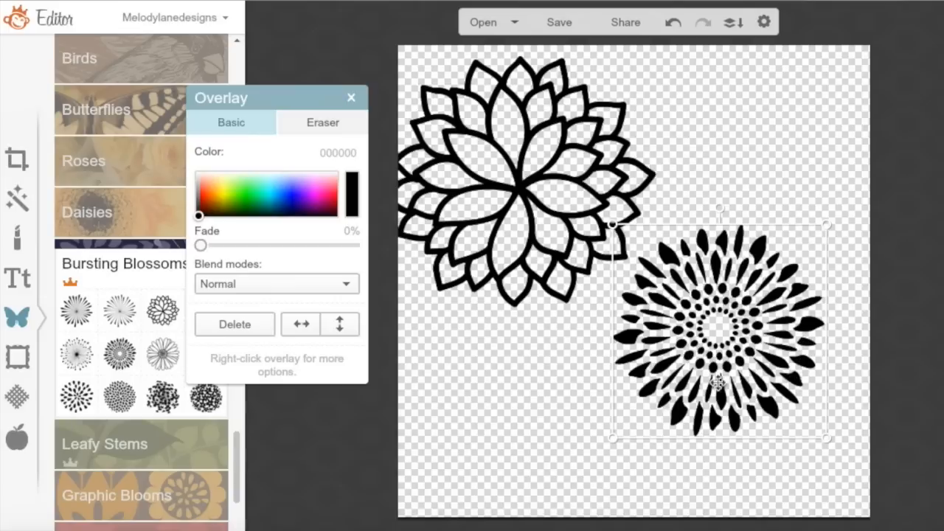
pyautogui.click(236, 325)
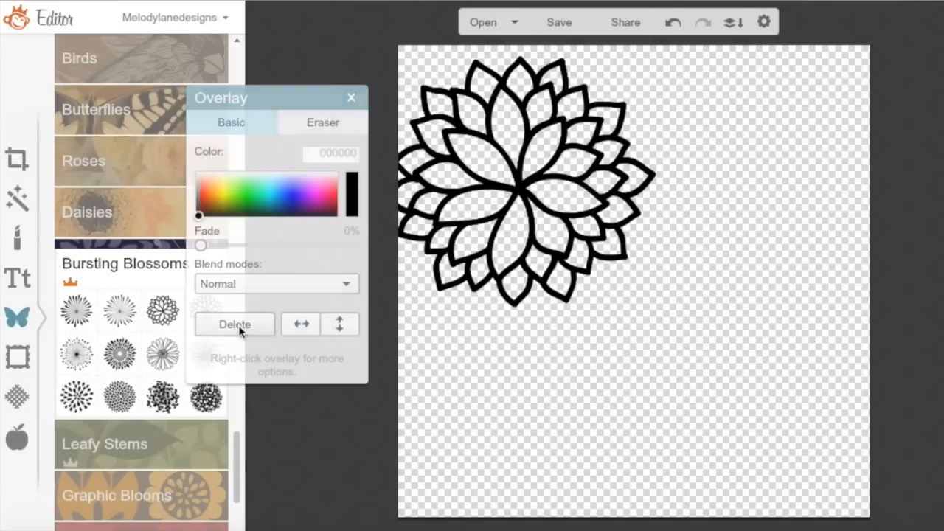
# Expand the Marigolds & Roses overlay category and scroll through it
pyautogui.moveTo(237, 449); pyautogui.dragTo(236, 499)
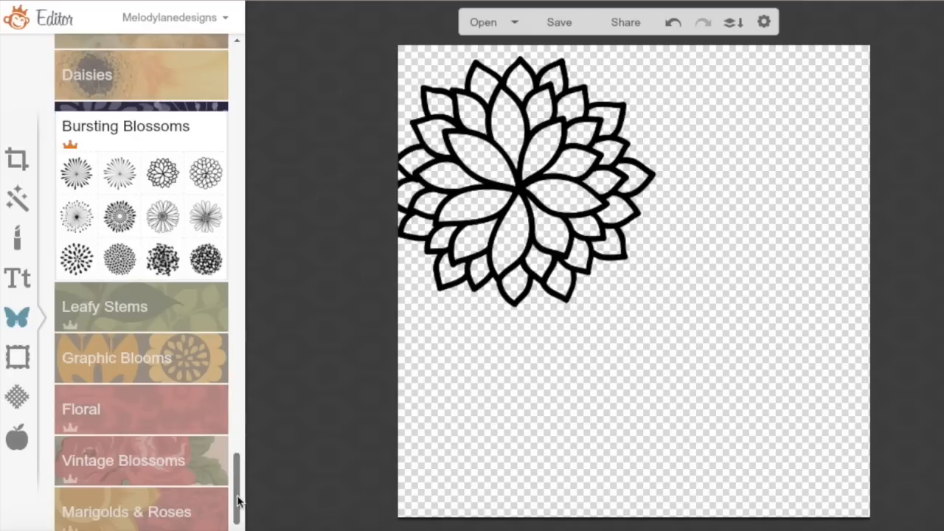
pyautogui.click(162, 515)
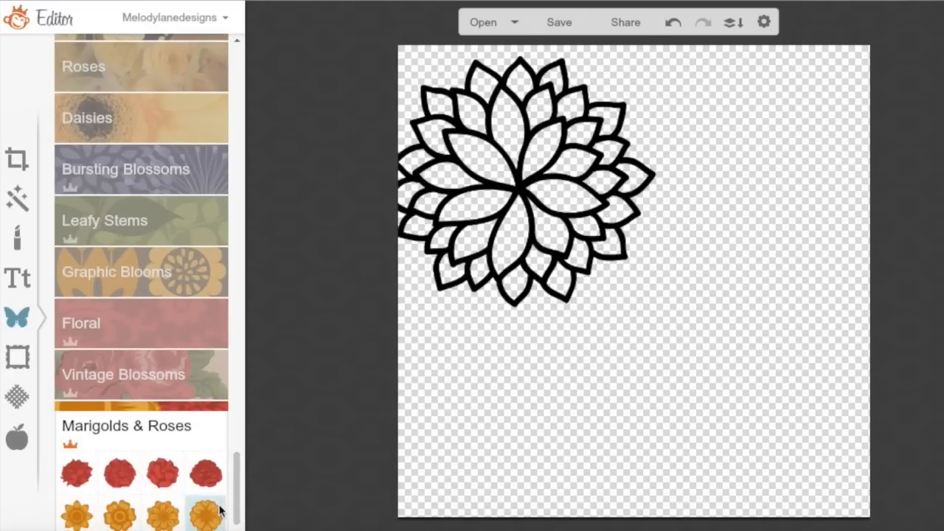
pyautogui.moveTo(237, 487); pyautogui.dragTo(242, 83)
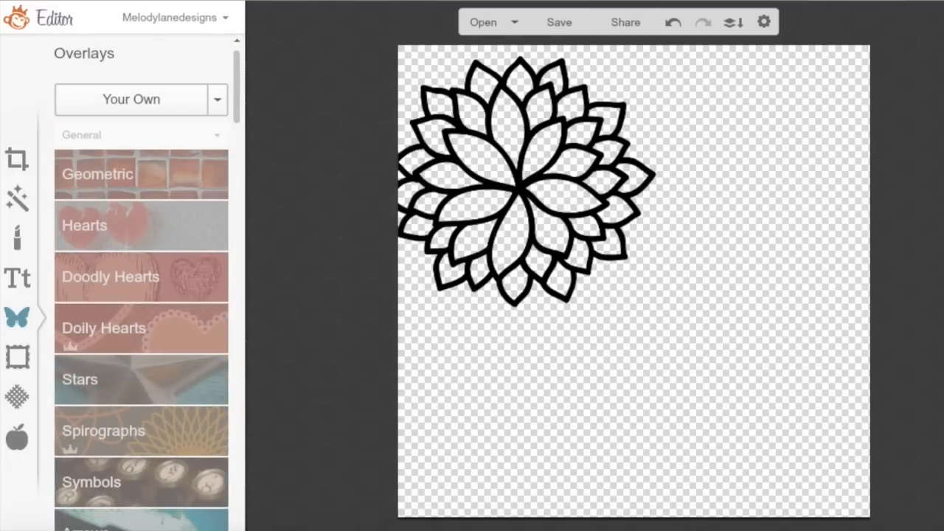
# Delete the outline blossom overlay, leaving the canvas empty
pyautogui.click(17, 280)
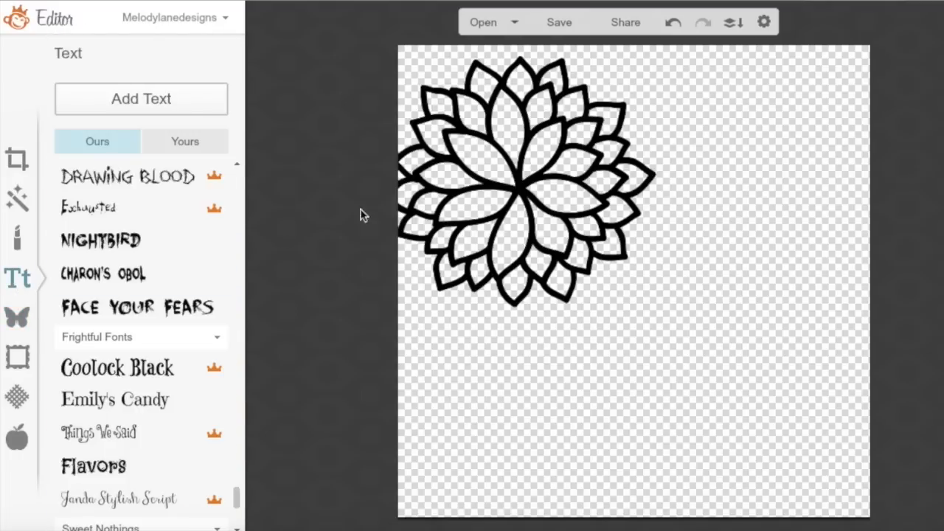
pyautogui.click(481, 168)
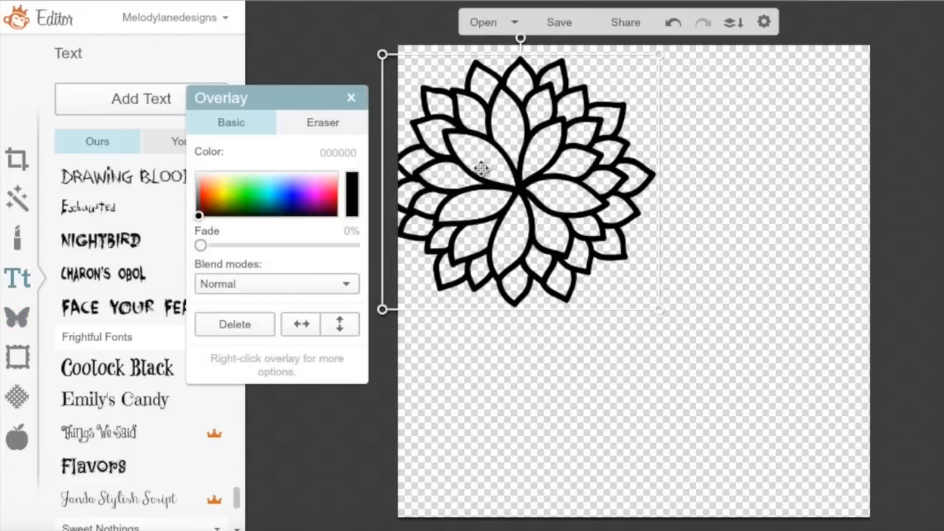
pyautogui.click(219, 322)
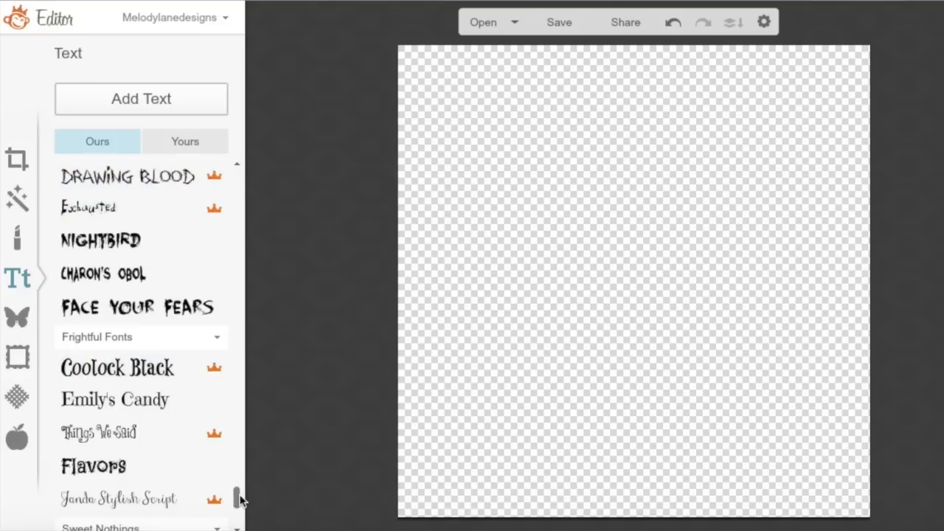
# Scroll through the text font list and bring up the Themes library
pyautogui.moveTo(240, 500); pyautogui.dragTo(236, 179)
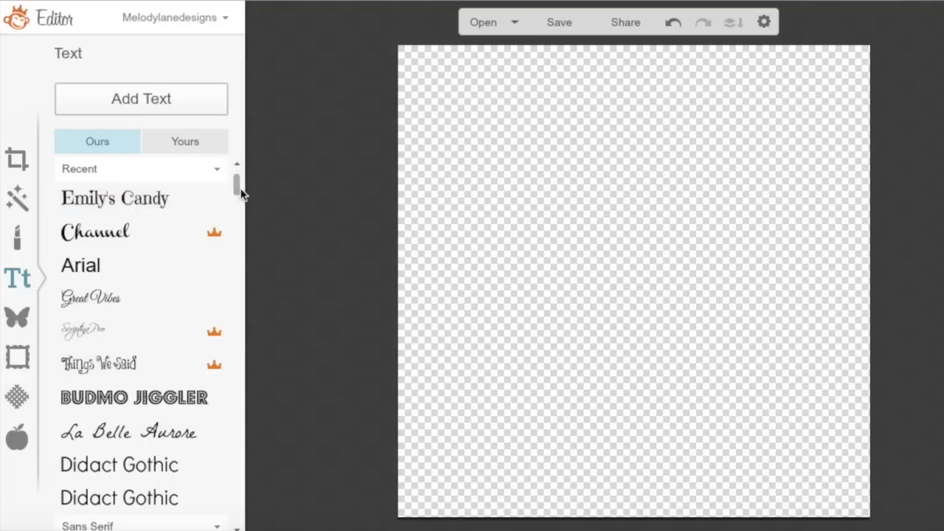
pyautogui.scroll(-3, 236, 194)
pyautogui.moveTo(237, 194); pyautogui.dragTo(235, 251)
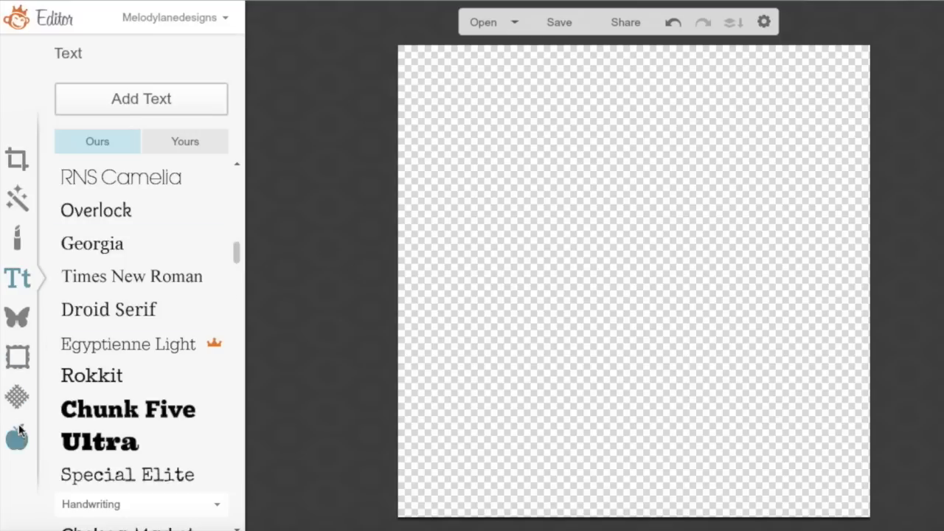
pyautogui.click(17, 436)
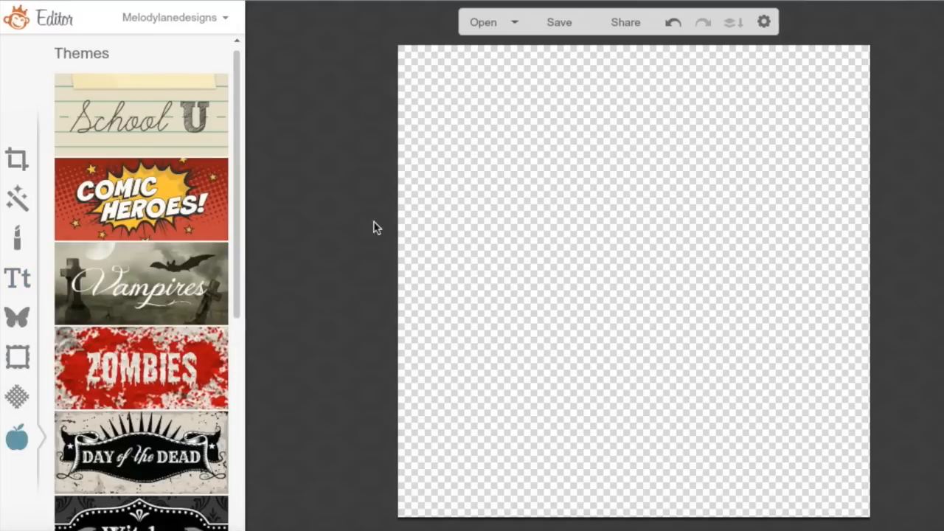
# Open the Zombies theme's Zombulate effect and try the pink, then yellow colour
pyautogui.moveTo(237, 178); pyautogui.dragTo(236, 274)
pyautogui.click(162, 145)
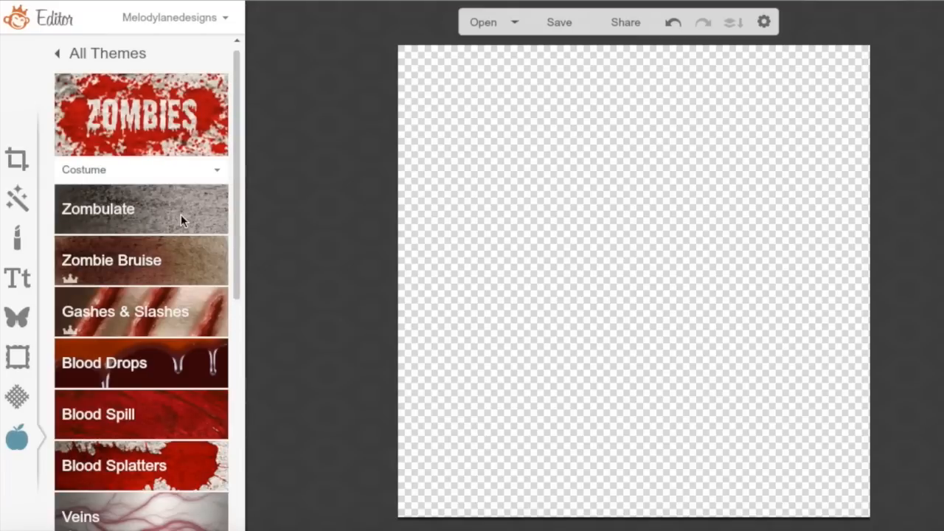
pyautogui.click(181, 215)
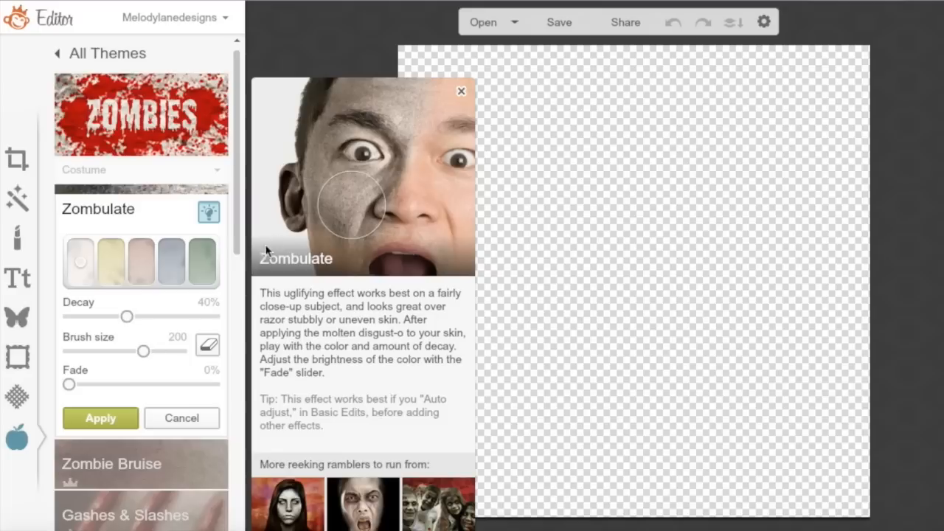
pyautogui.click(136, 268)
pyautogui.click(111, 270)
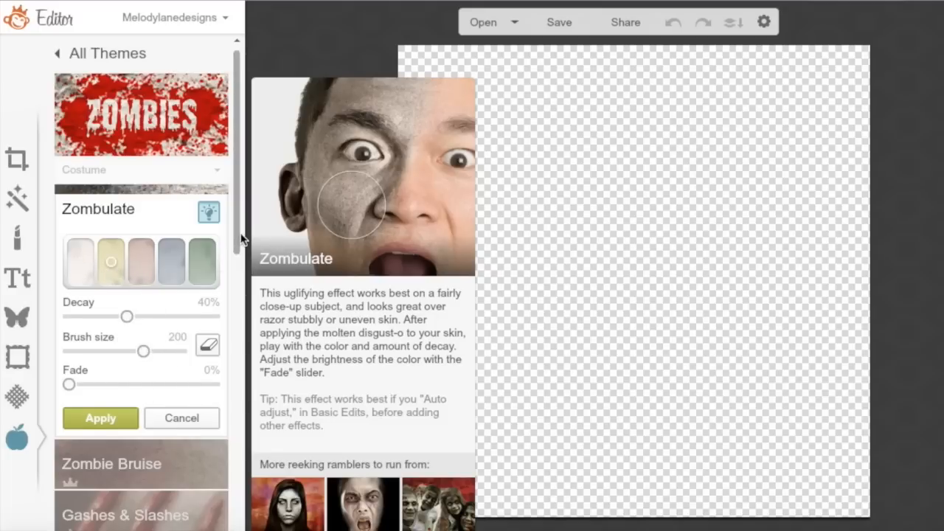
# Switch to Zombie Bruise, discarding the unapplied Zombulate effect
pyautogui.moveTo(237, 234); pyautogui.dragTo(229, 332)
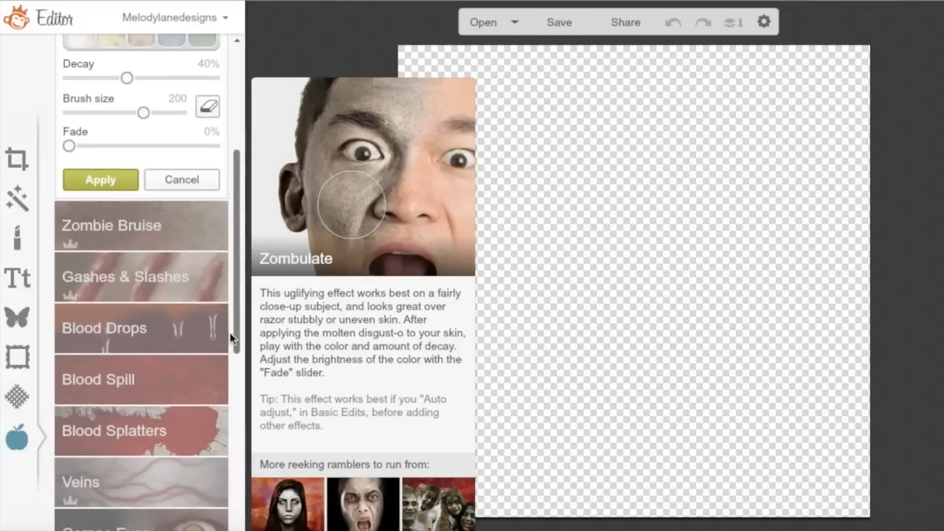
pyautogui.click(152, 238)
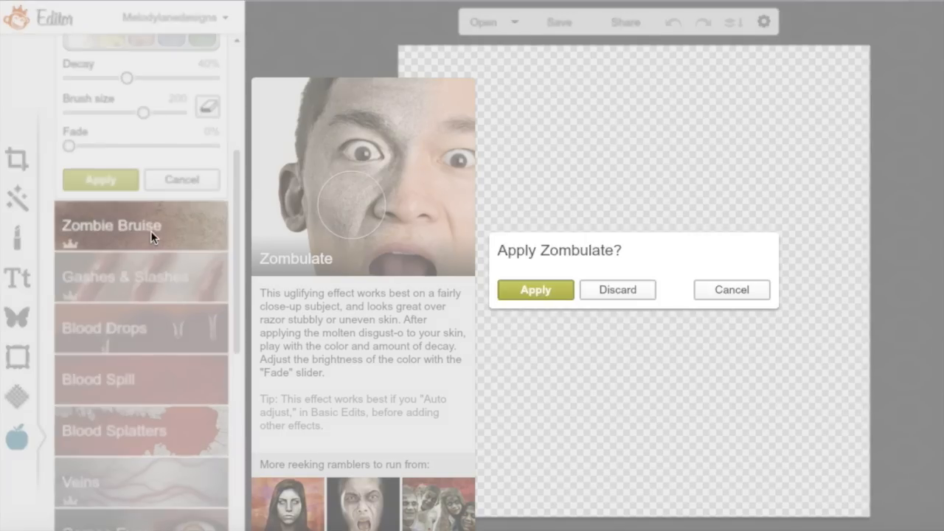
pyautogui.click(592, 288)
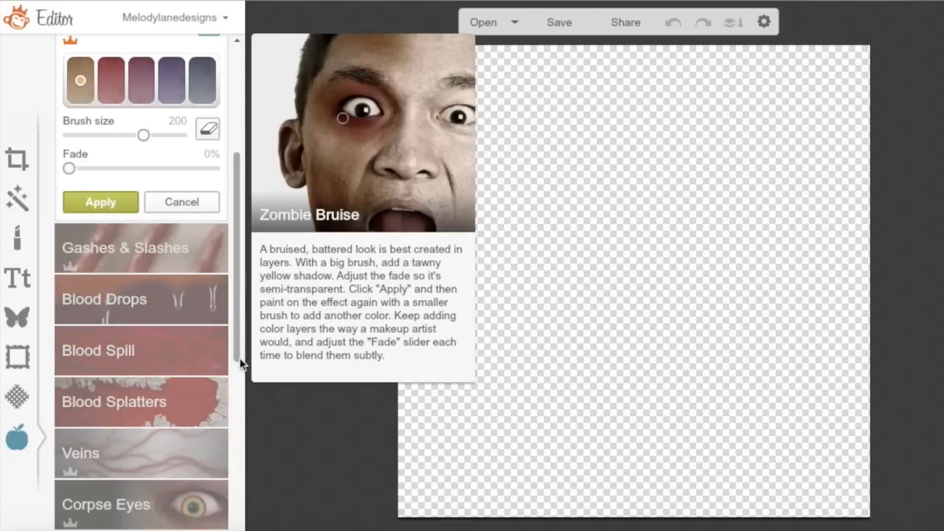
pyautogui.moveTo(235, 358); pyautogui.dragTo(232, 432)
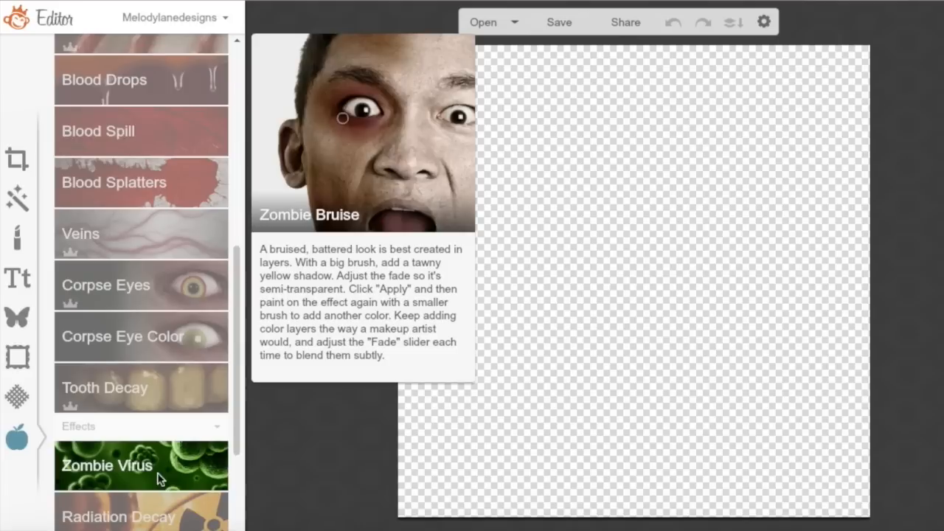
pyautogui.moveTo(237, 414); pyautogui.dragTo(231, 519)
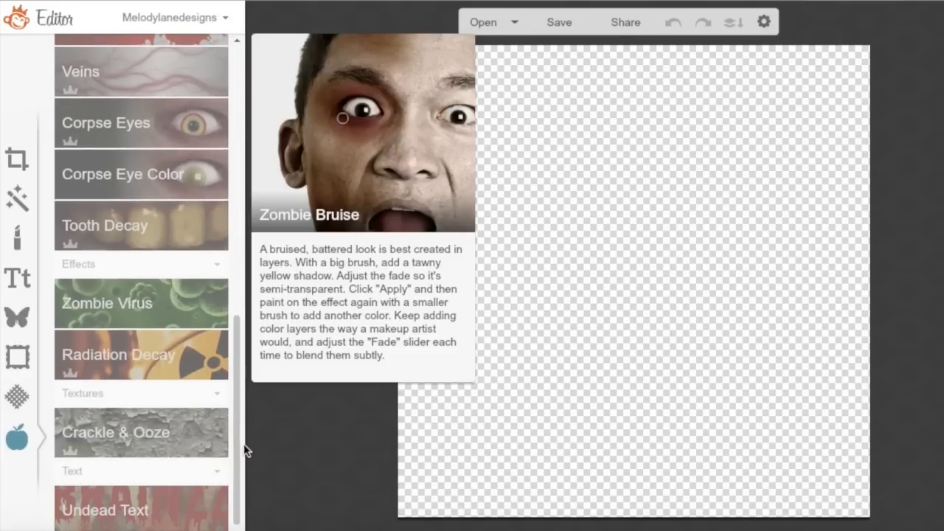
pyautogui.moveTo(236, 451); pyautogui.dragTo(190, 165)
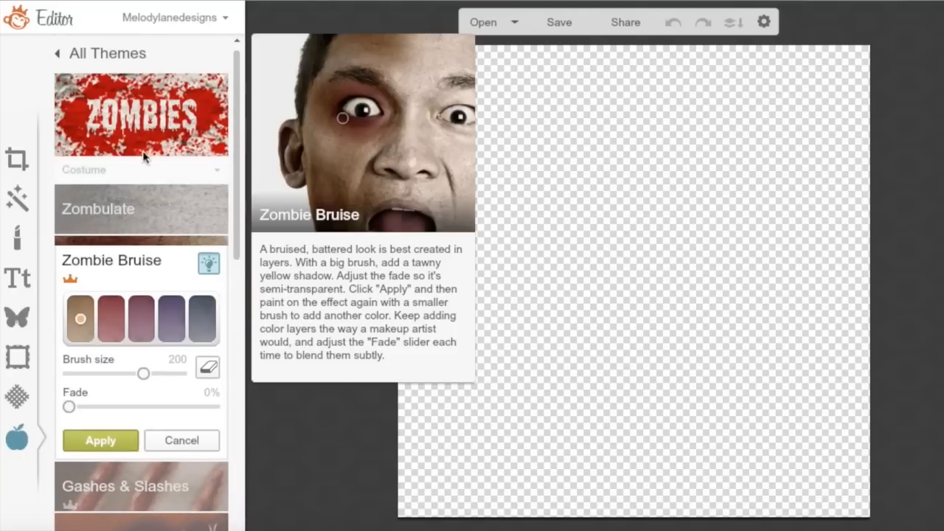
# Open the Winterland theme and set the Chill effect's fade to about 53%
pyautogui.click(70, 55)
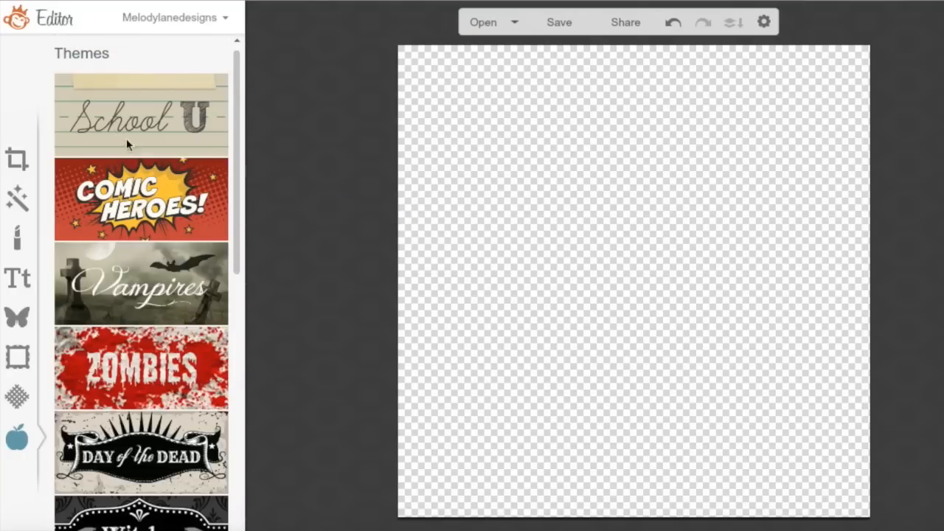
pyautogui.moveTo(242, 126); pyautogui.dragTo(236, 438)
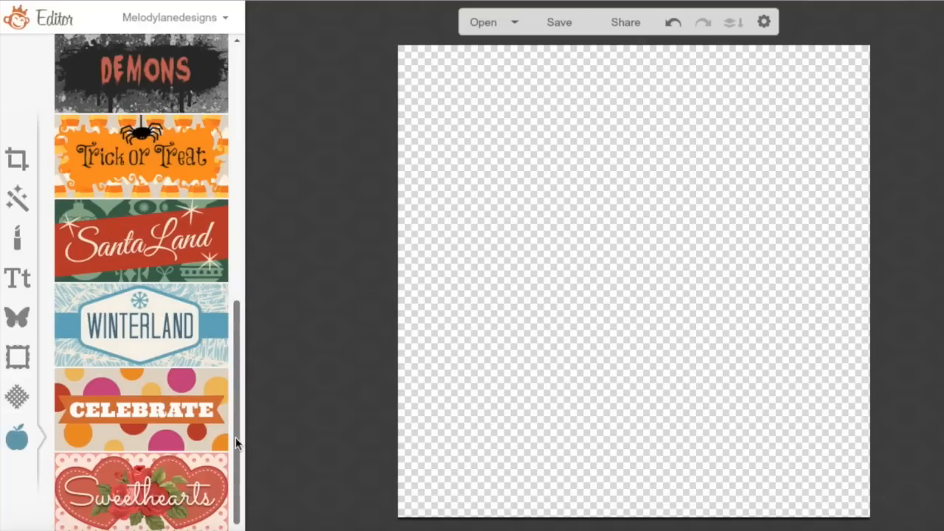
pyautogui.click(148, 332)
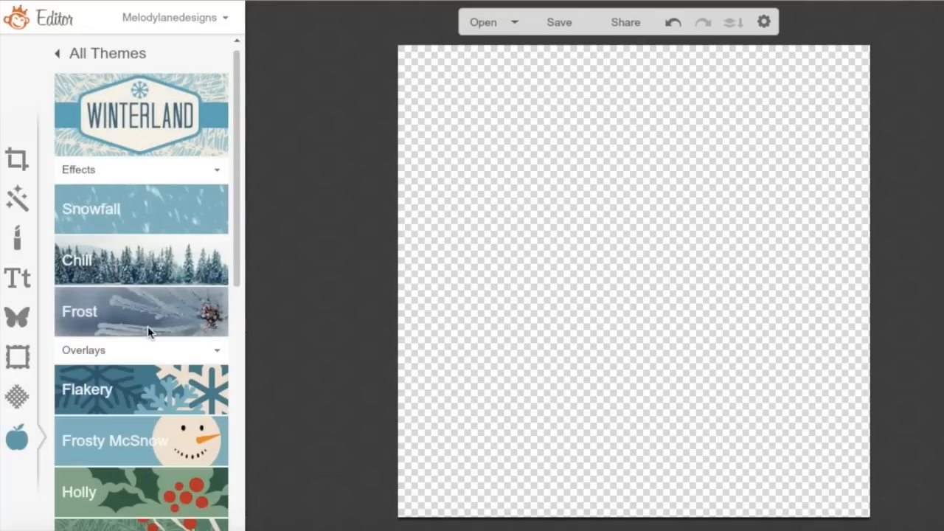
pyautogui.click(164, 273)
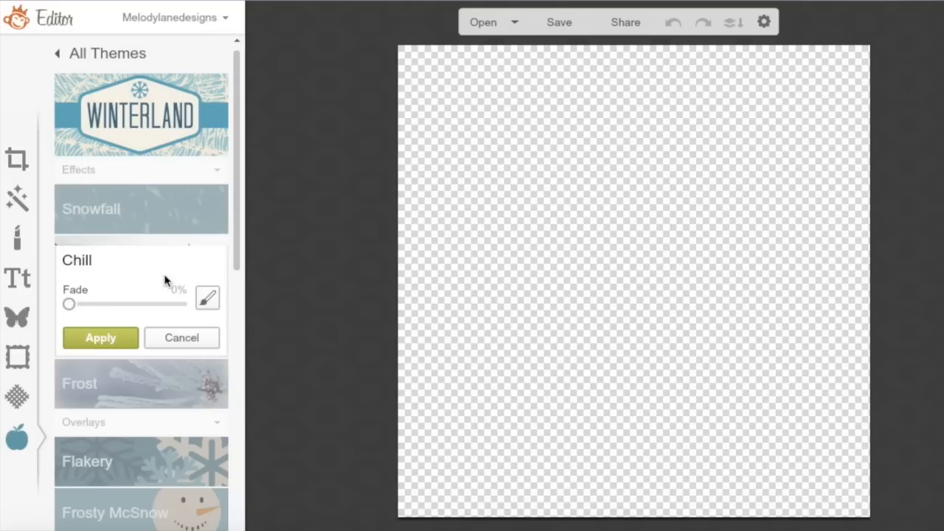
pyautogui.click(128, 304)
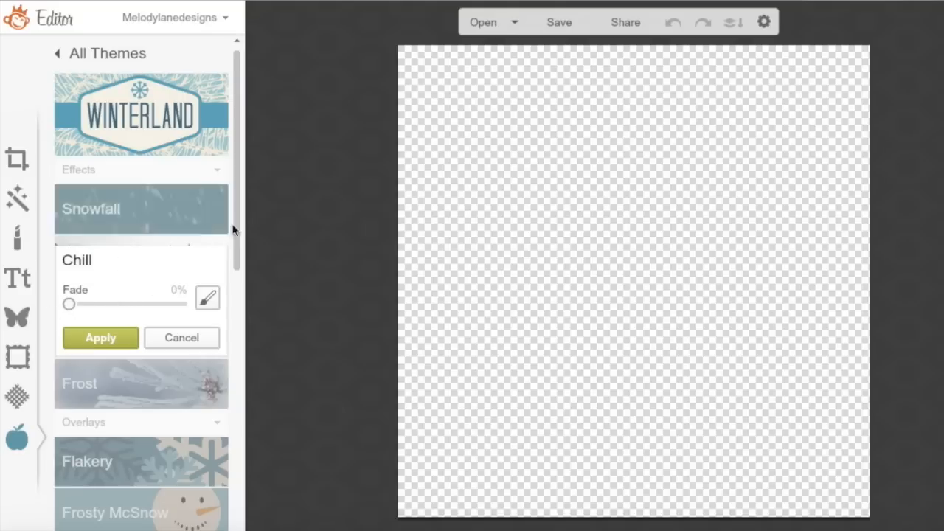
# Expand Winterland's Sprigs & Twigs, Holly and Frosty McSnow overlays, then return to All Themes
pyautogui.moveTo(234, 232); pyautogui.dragTo(231, 374)
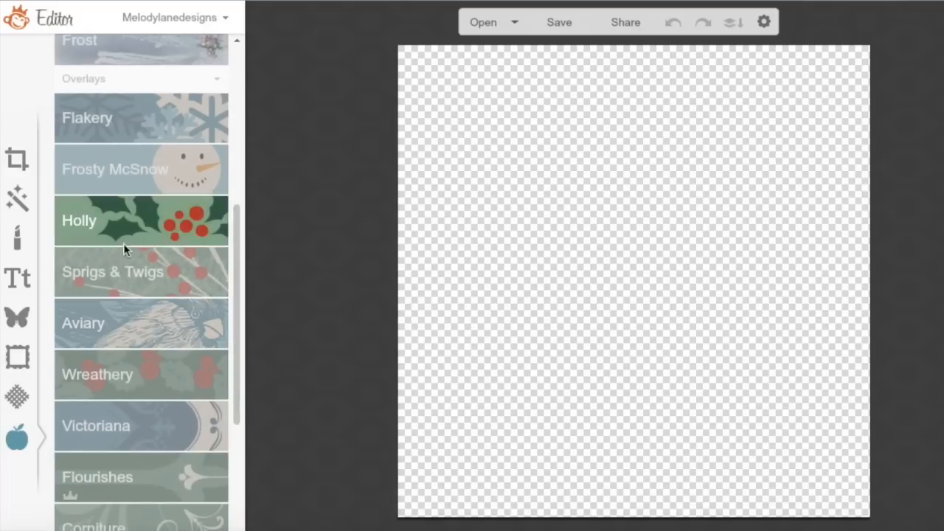
pyautogui.click(126, 270)
pyautogui.click(126, 154)
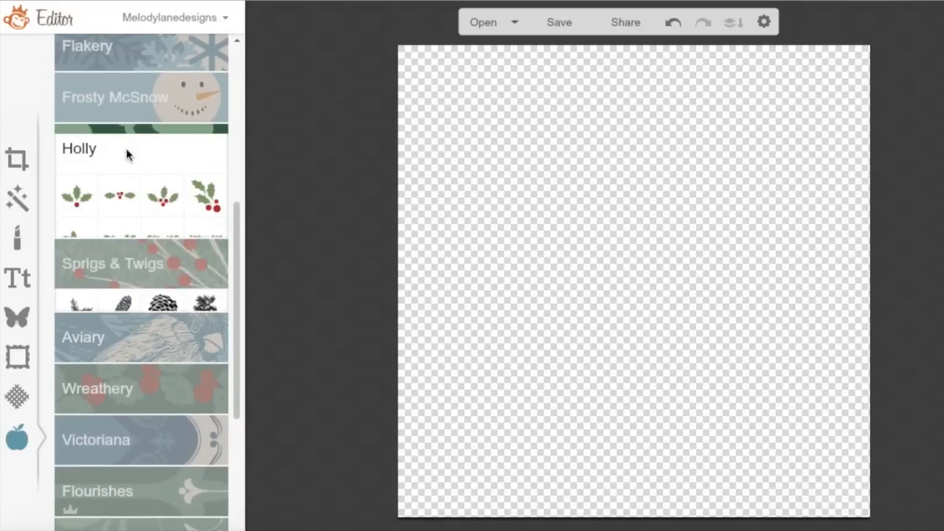
pyautogui.click(146, 84)
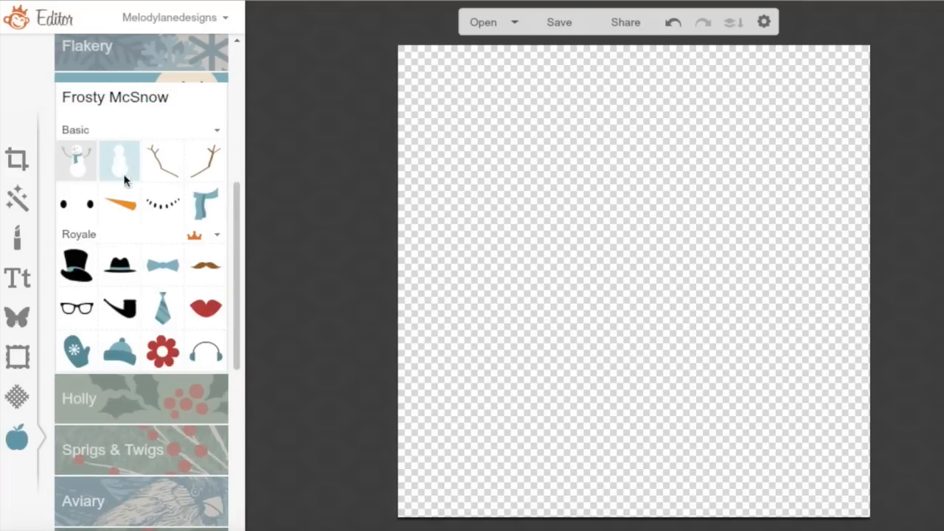
pyautogui.moveTo(240, 313); pyautogui.dragTo(234, 461)
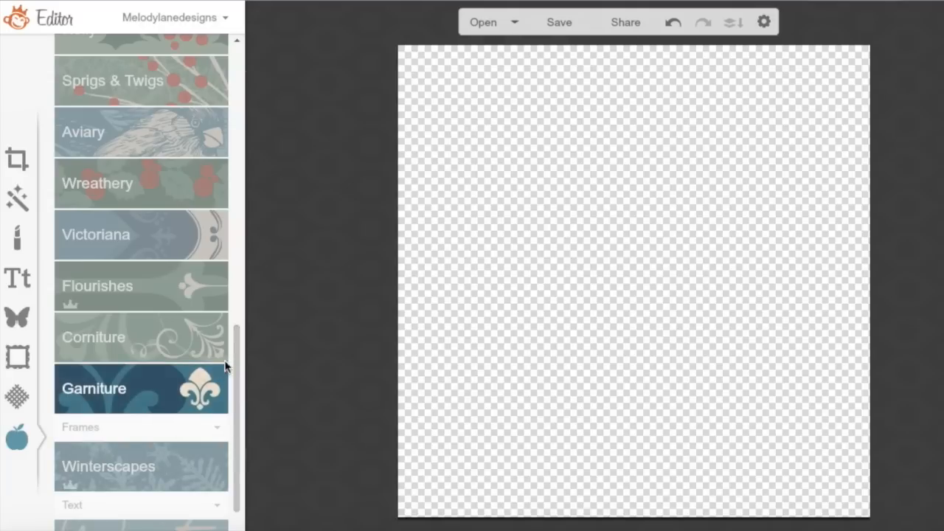
pyautogui.scroll(-1, 236, 336)
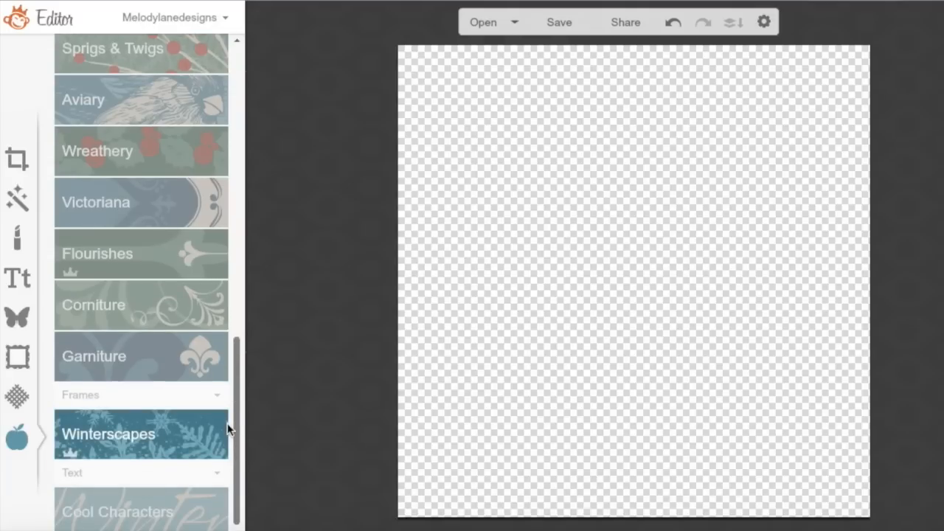
pyautogui.click(228, 430)
pyautogui.scroll(4, 225, 78)
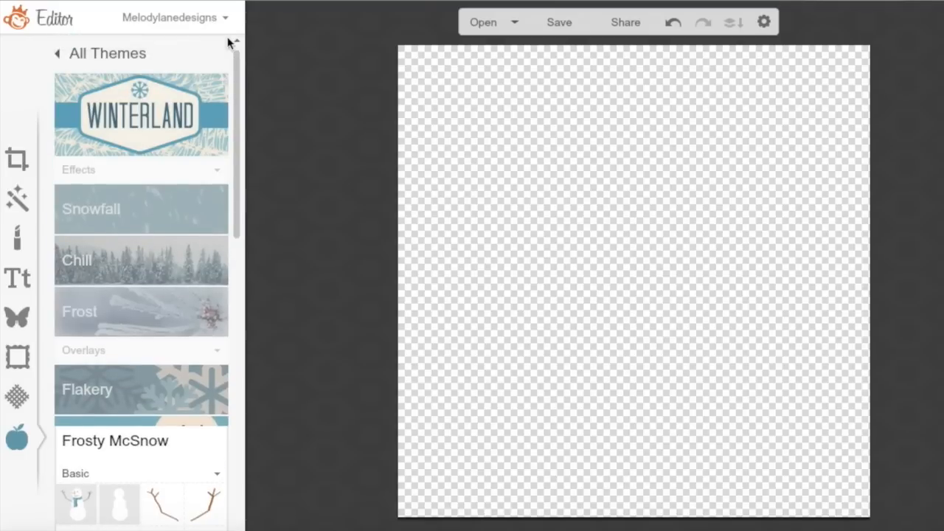
pyautogui.click(90, 63)
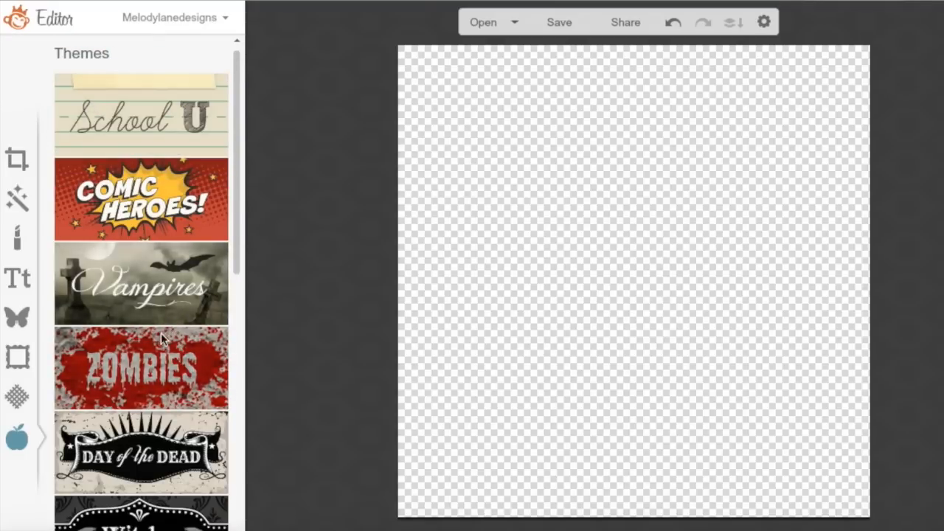
# Open the School U theme and expand its Shape-its, Up Notes, Notebook Labels and Tape sets
pyautogui.click(150, 138)
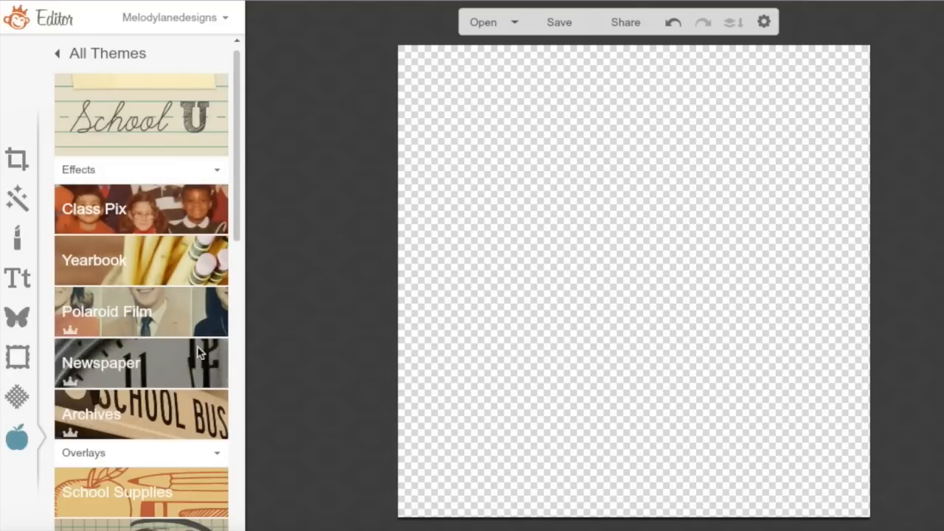
pyautogui.moveTo(235, 214); pyautogui.dragTo(237, 410)
pyautogui.click(135, 220)
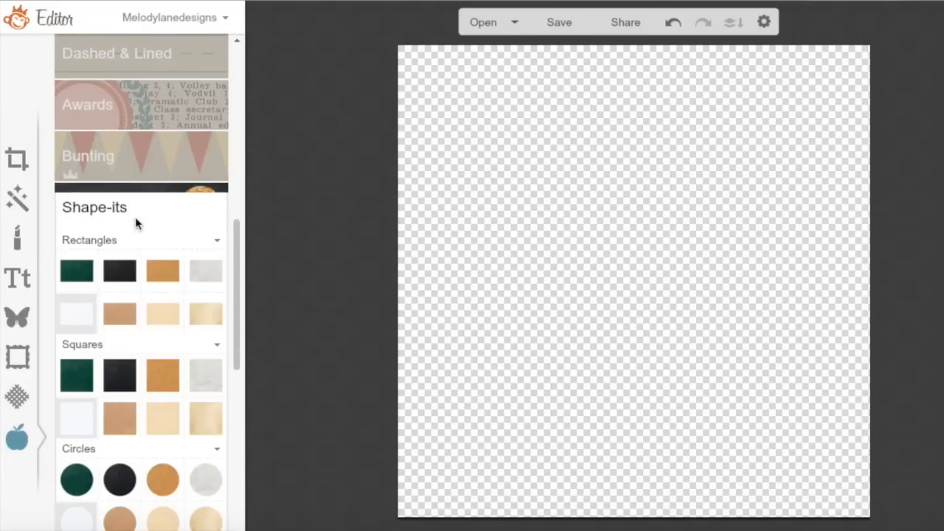
pyautogui.moveTo(235, 272); pyautogui.dragTo(236, 349)
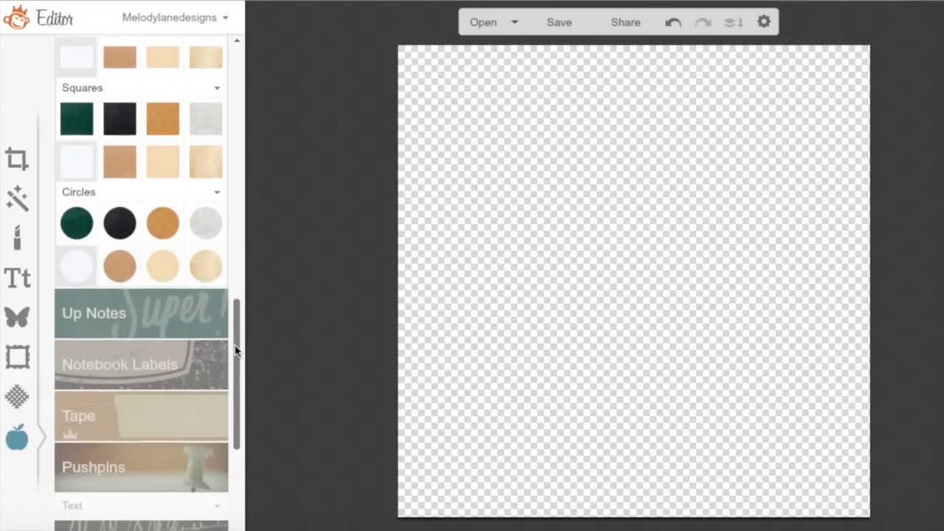
pyautogui.click(197, 325)
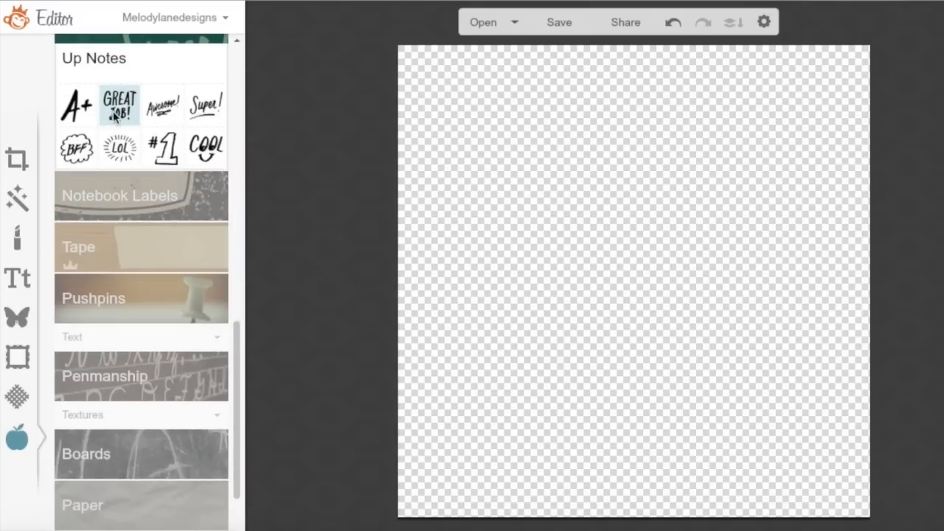
pyautogui.click(170, 218)
pyautogui.click(149, 200)
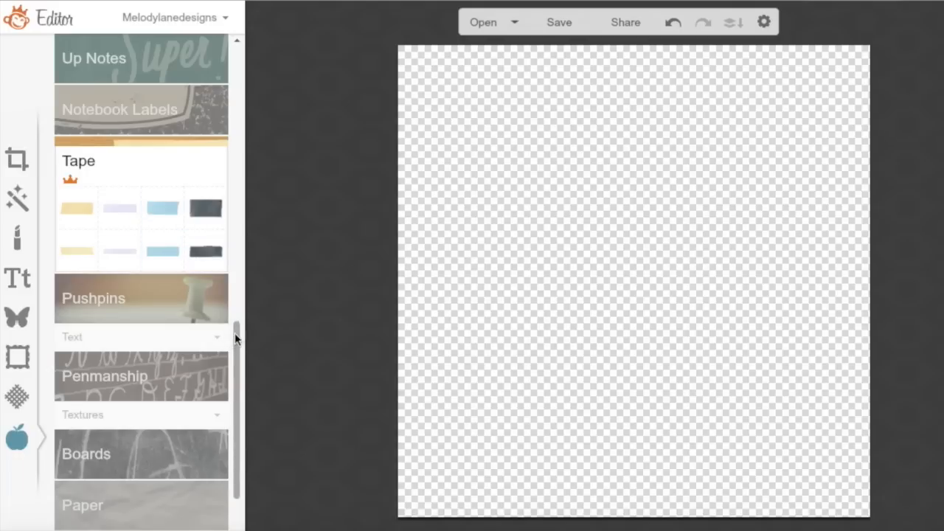
pyautogui.moveTo(234, 332); pyautogui.dragTo(232, 359)
# Preview the crumpled Paper texture, cancel it, and bring up the Textures list
pyautogui.click(130, 440)
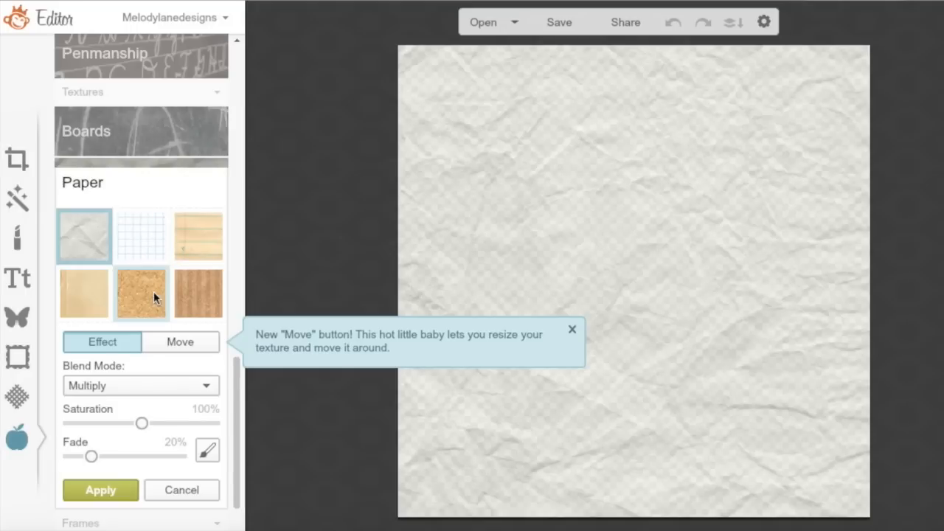
pyautogui.click(192, 490)
pyautogui.click(17, 398)
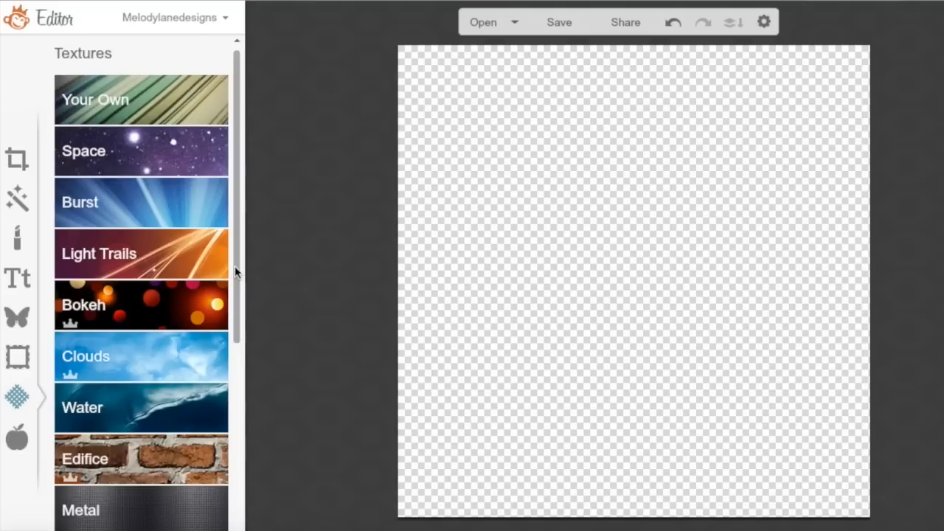
# Preview the brick, grey cracked wall, brown stone and cracked plaster Edifice textures
pyautogui.moveTo(238, 268); pyautogui.dragTo(237, 459)
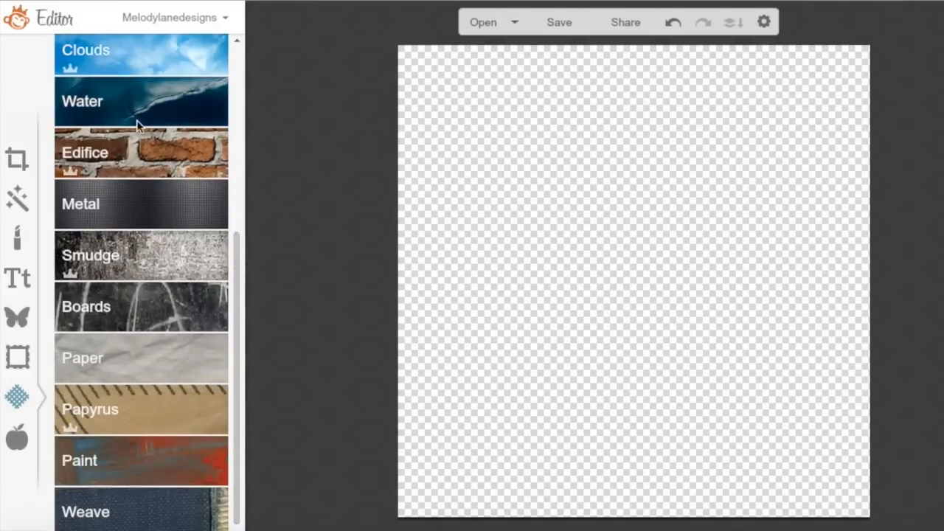
pyautogui.click(127, 167)
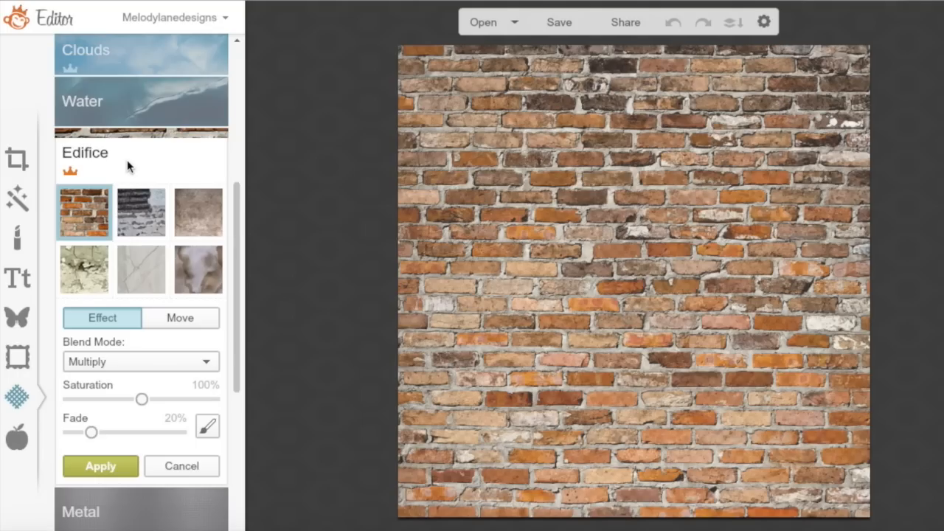
pyautogui.click(134, 216)
pyautogui.click(194, 231)
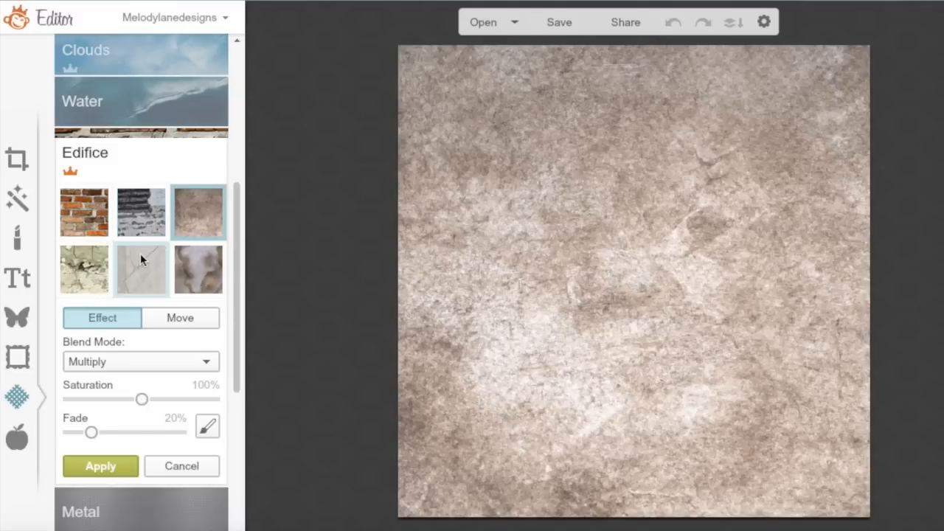
pyautogui.click(120, 275)
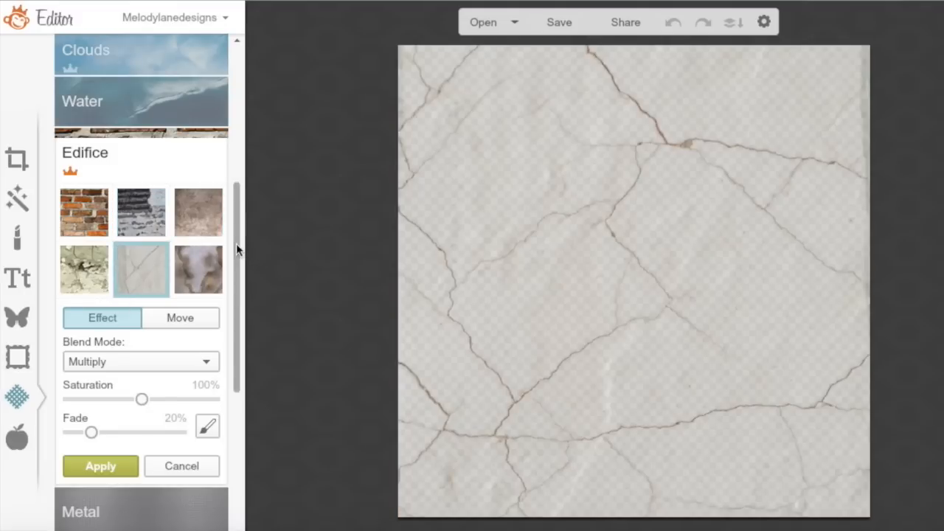
pyautogui.scroll(-5, 236, 244)
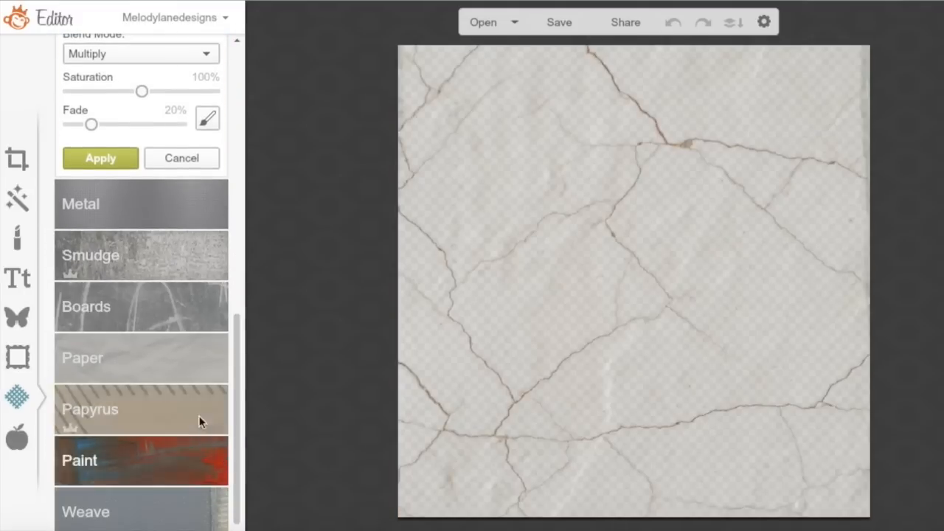
# Preview the Boards chalkboard texture, then the multicolour and red Paint textures
pyautogui.click(124, 329)
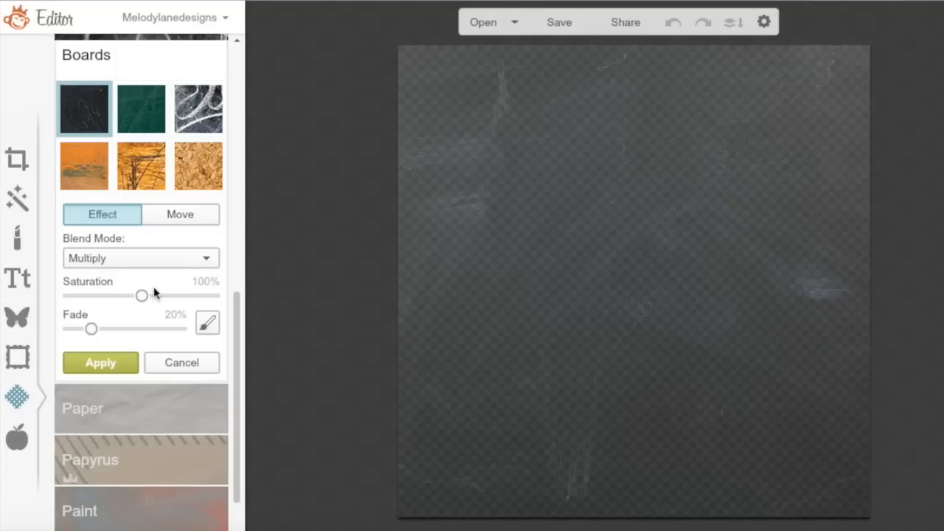
pyautogui.click(194, 116)
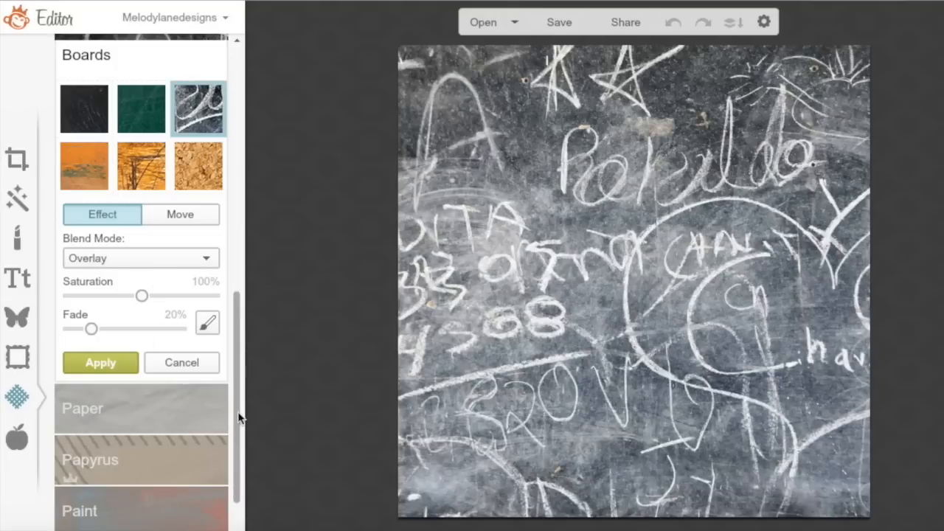
pyautogui.scroll(-1, 230, 500)
pyautogui.click(164, 465)
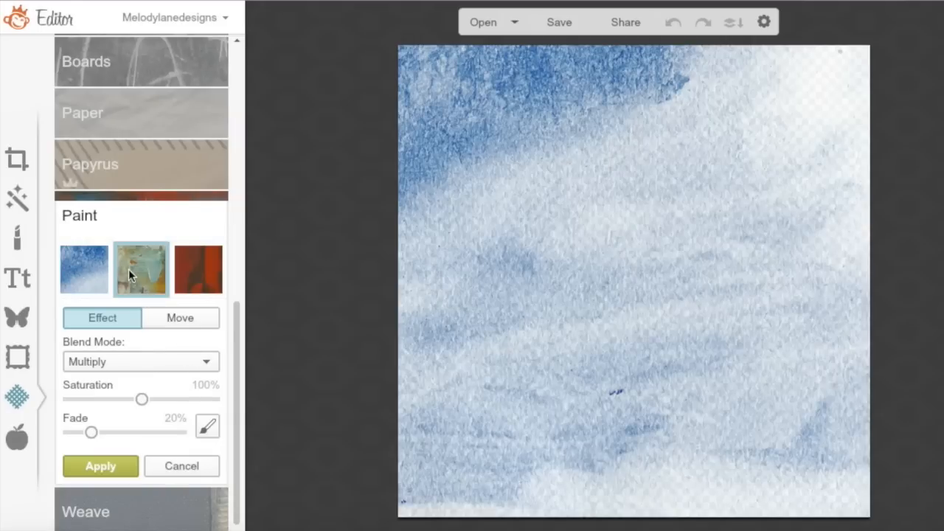
pyautogui.click(129, 268)
pyautogui.click(197, 270)
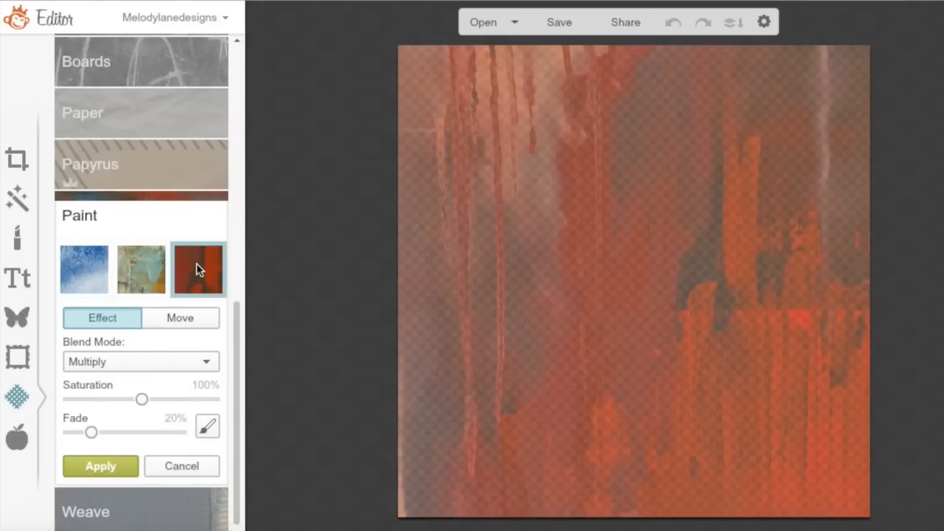
# Open the Your Own texture option and cancel, keeping the canvas transparent
pyautogui.moveTo(237, 325); pyautogui.dragTo(236, 70)
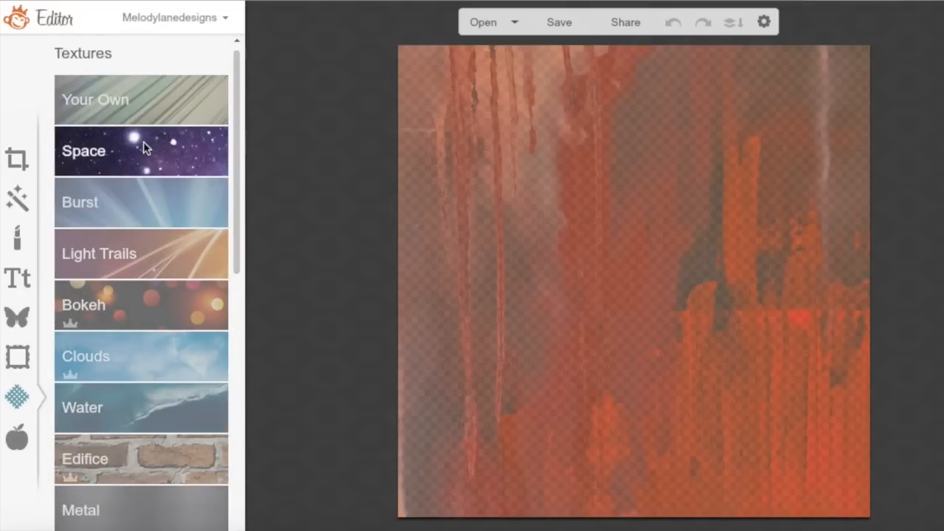
pyautogui.click(129, 99)
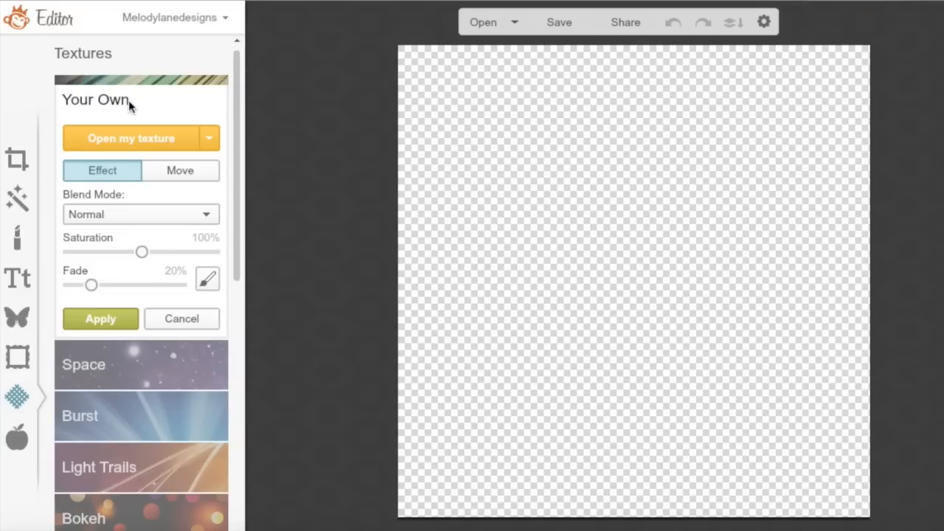
pyautogui.click(176, 320)
pyautogui.click(17, 278)
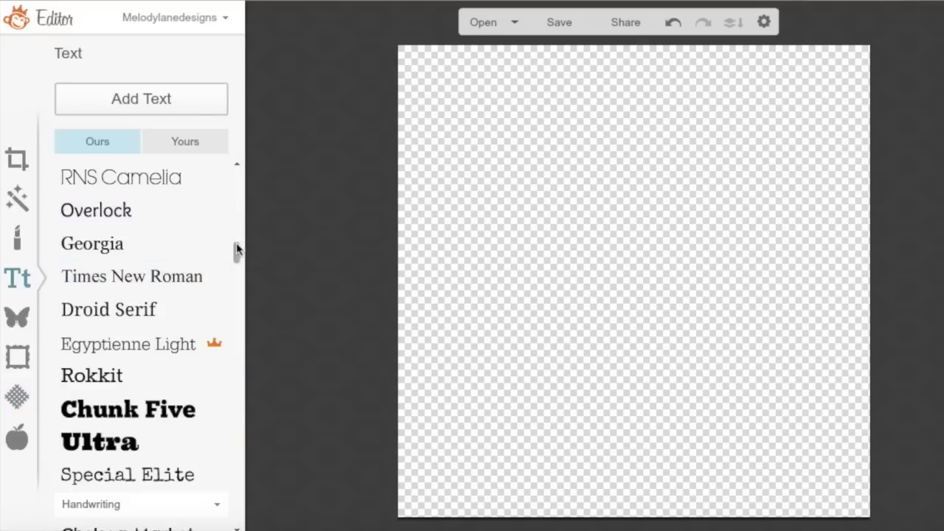
# Add 'Be Happy' to the transparent canvas in script, ending in Emily's Candy at size 125
pyautogui.moveTo(236, 251); pyautogui.dragTo(236, 185)
pyautogui.click(110, 235)
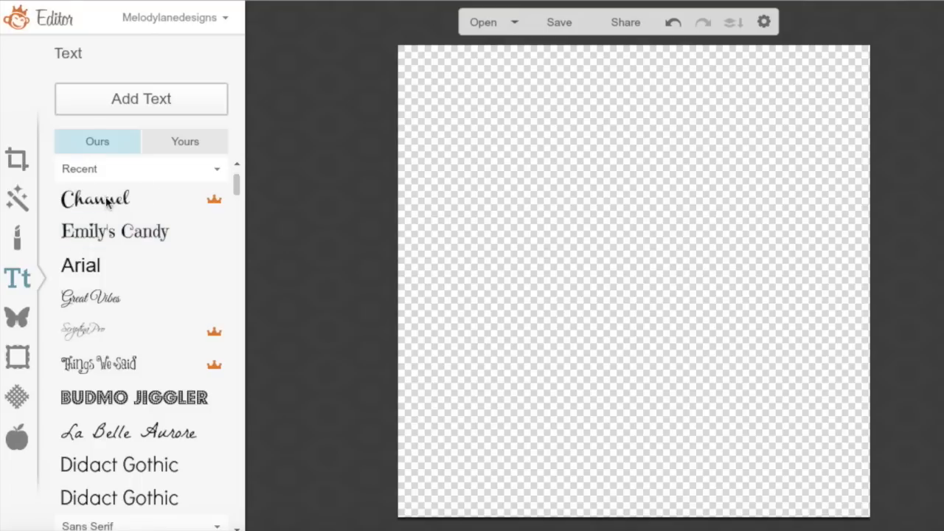
pyautogui.click(148, 101)
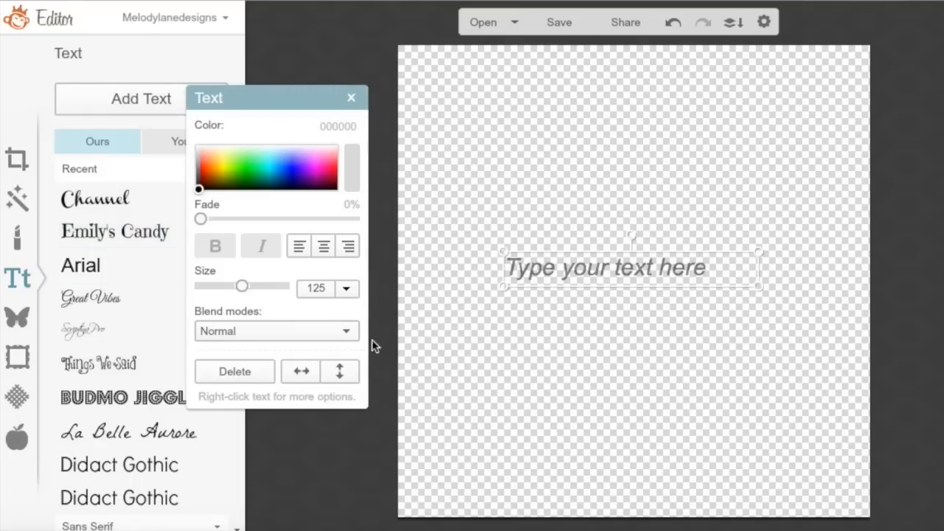
pyautogui.click(559, 268)
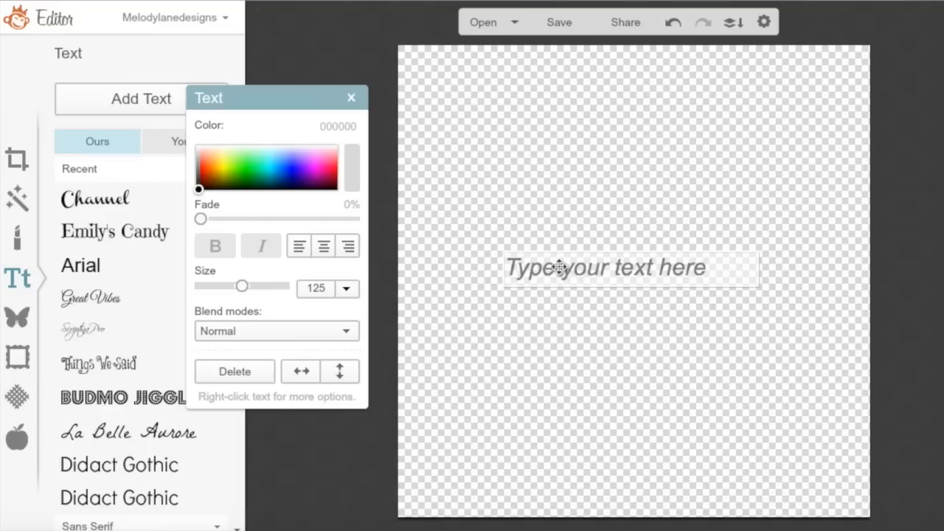
pyautogui.write('Be ')
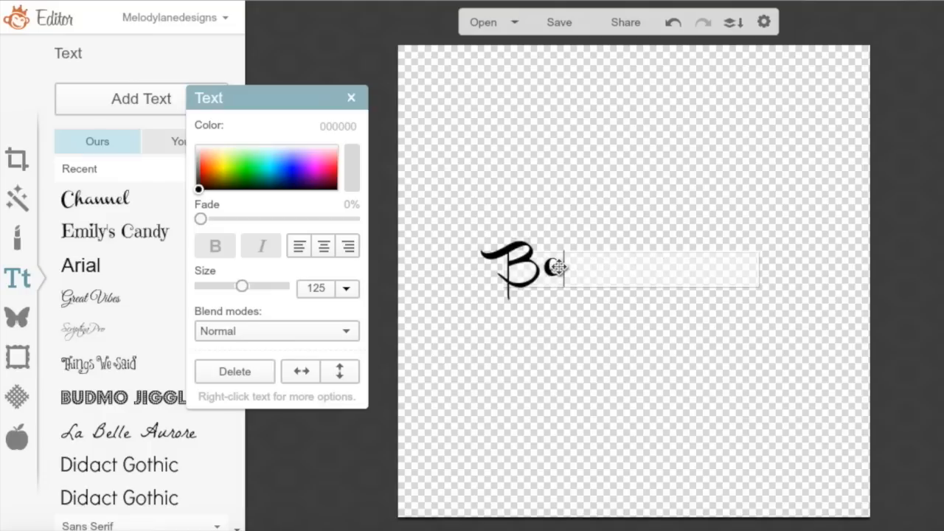
pyautogui.write('Happy')
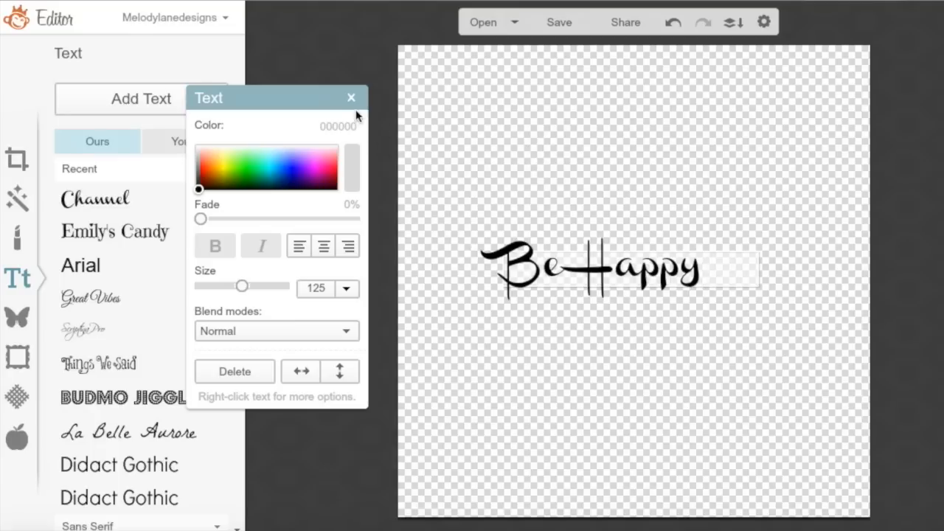
pyautogui.click(351, 98)
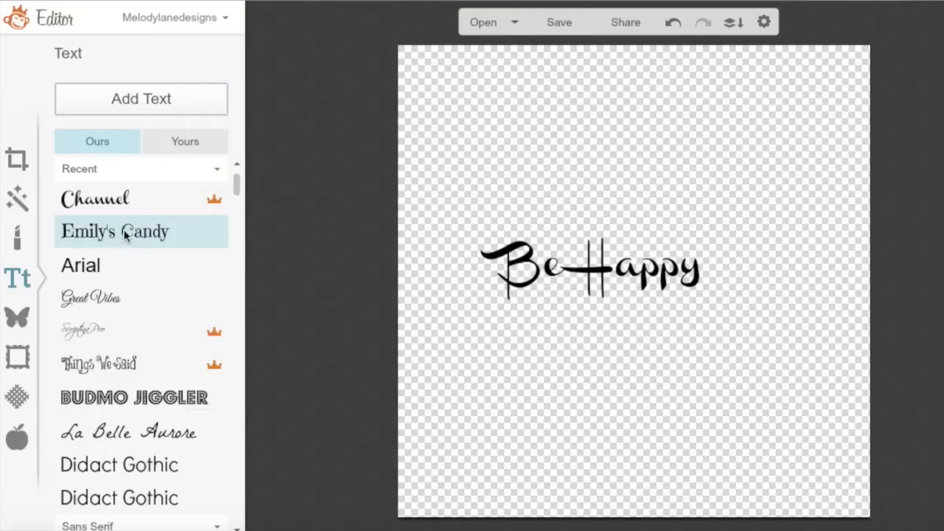
pyautogui.click(126, 233)
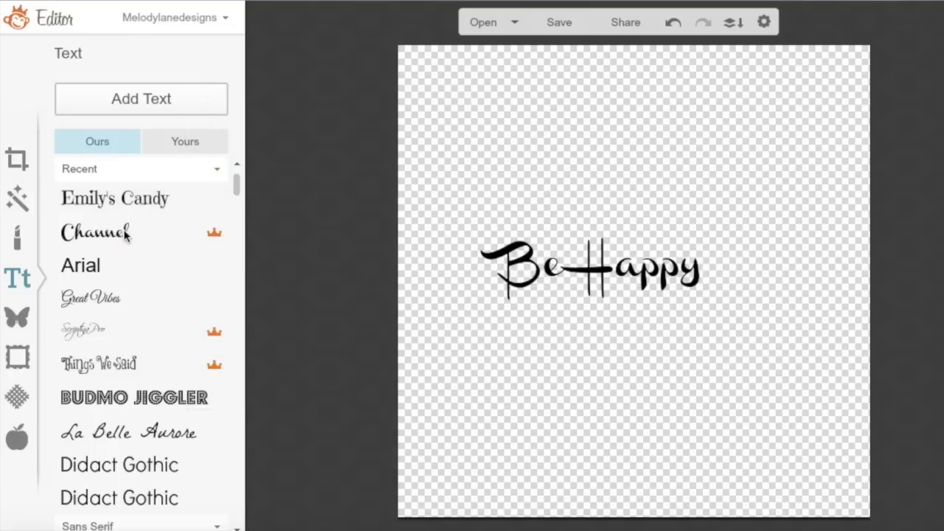
# Move Be Happy to the top-left and type 'Motivation' in a new text box
pyautogui.click(147, 98)
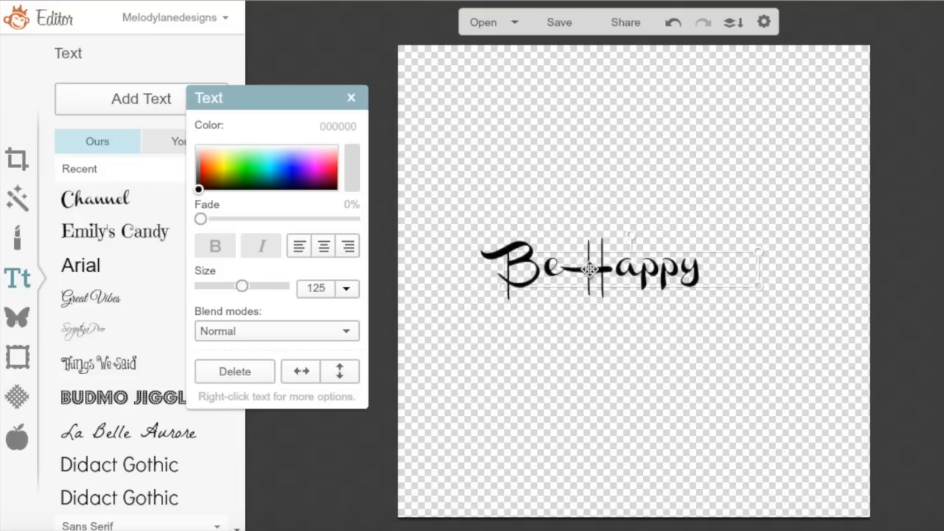
pyautogui.moveTo(591, 264); pyautogui.dragTo(552, 118)
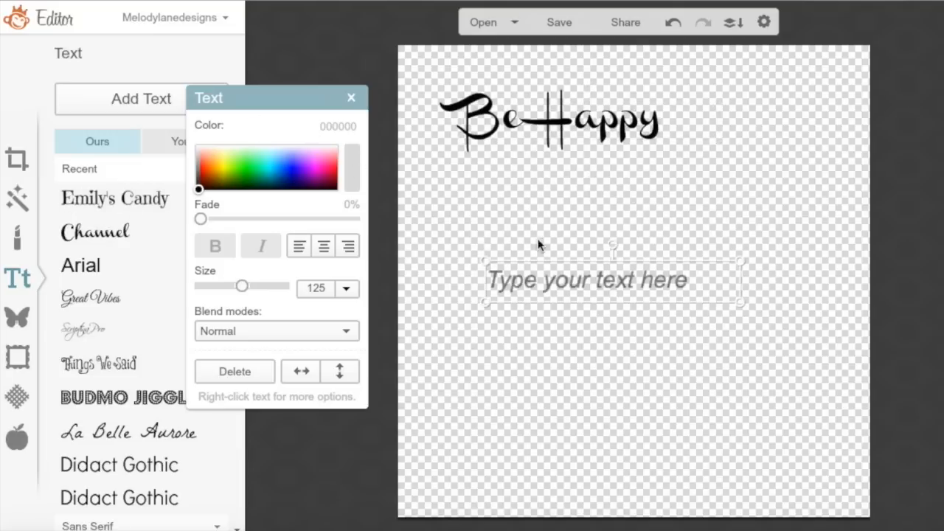
pyautogui.click(554, 280)
pyautogui.write('Mo')
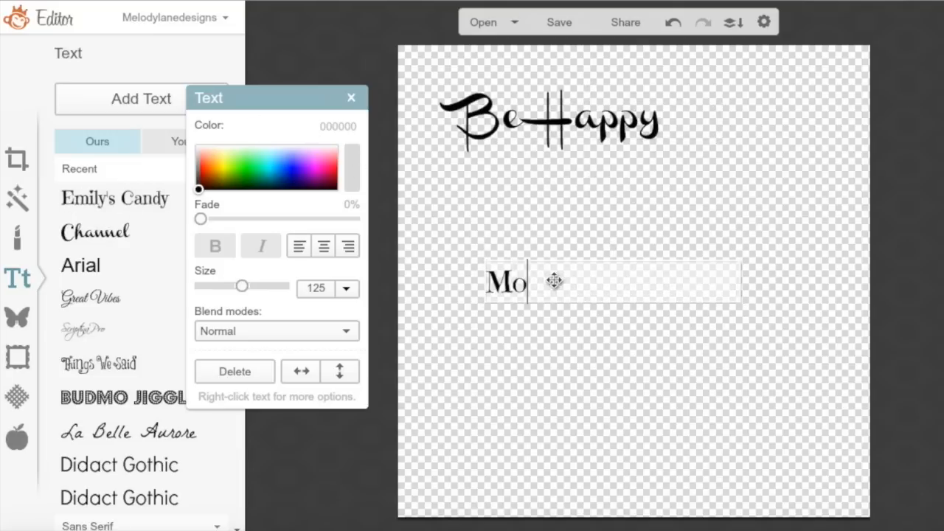
pyautogui.write('tivation')
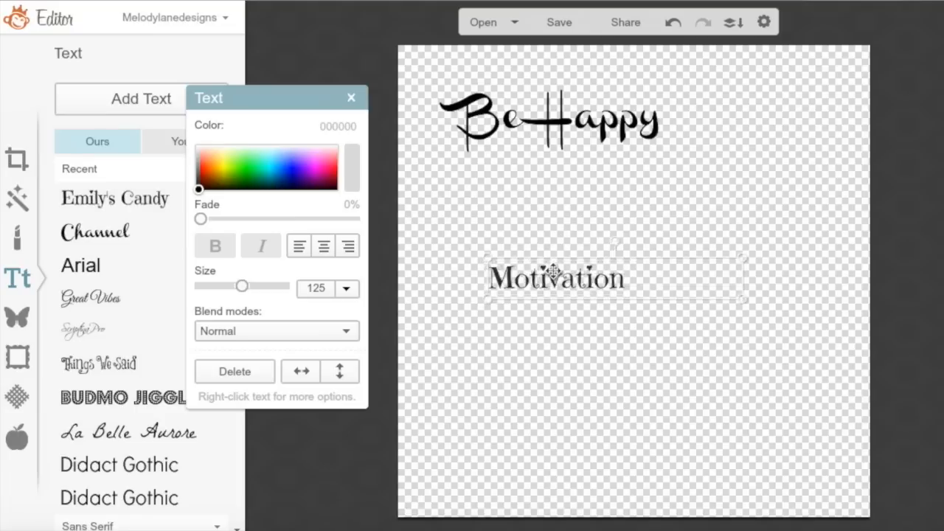
# Place Motivation below Be Happy's right end, trying BUDMO JIGGLE before reverting to Emily's Candy
pyautogui.moveTo(552, 276); pyautogui.dragTo(652, 161)
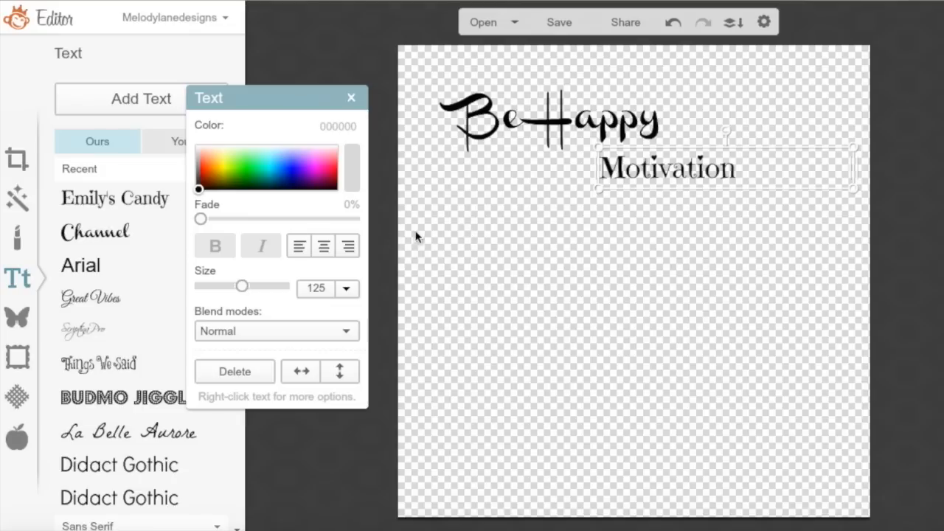
pyautogui.click(105, 398)
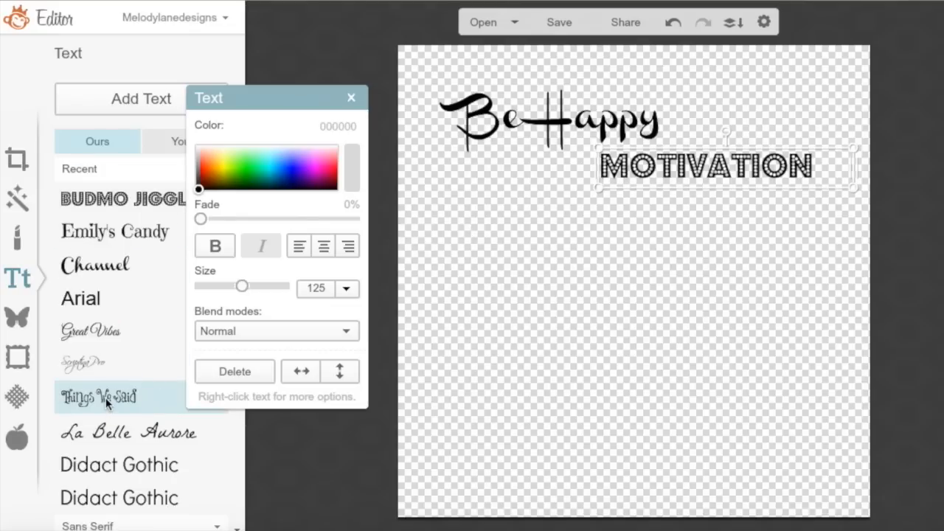
pyautogui.click(108, 235)
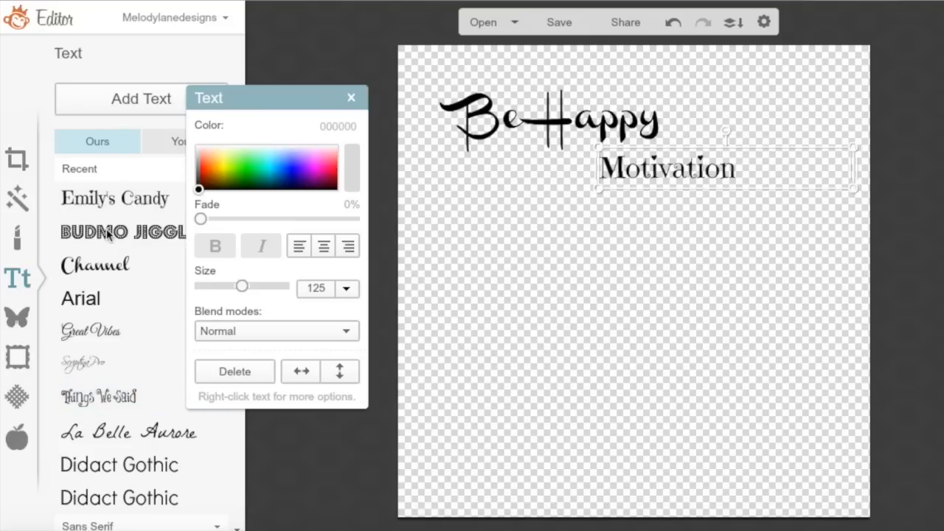
pyautogui.click(150, 102)
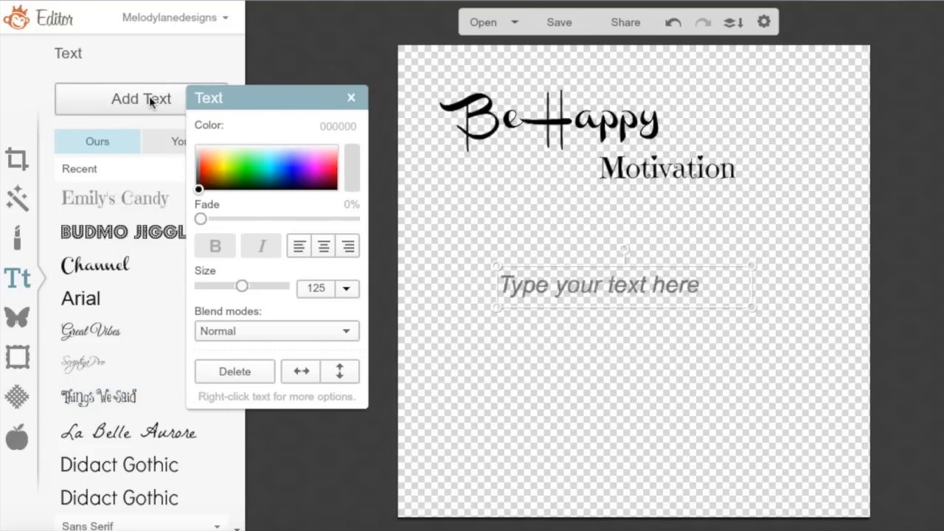
# Type 'IMAGINE', narrow its box, move it beneath Motivation and apply the Things We Said font
pyautogui.click(125, 234)
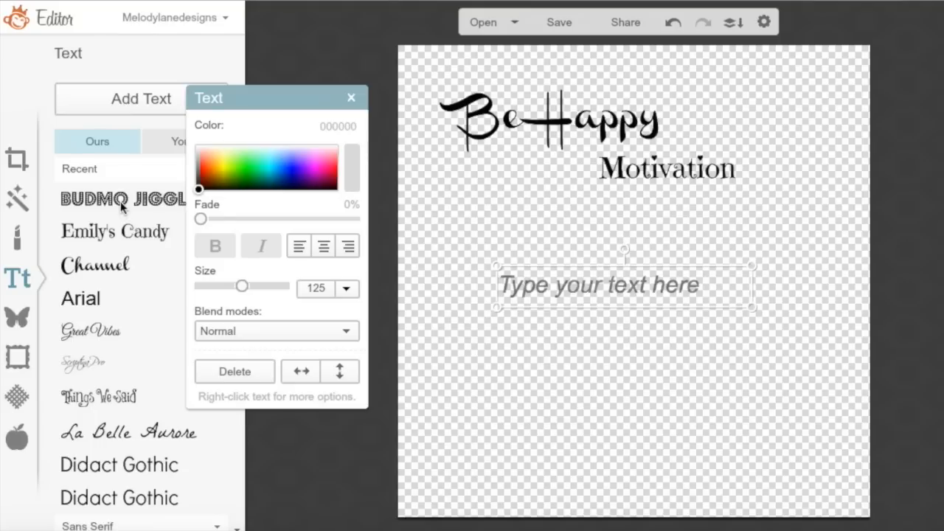
pyautogui.click(553, 285)
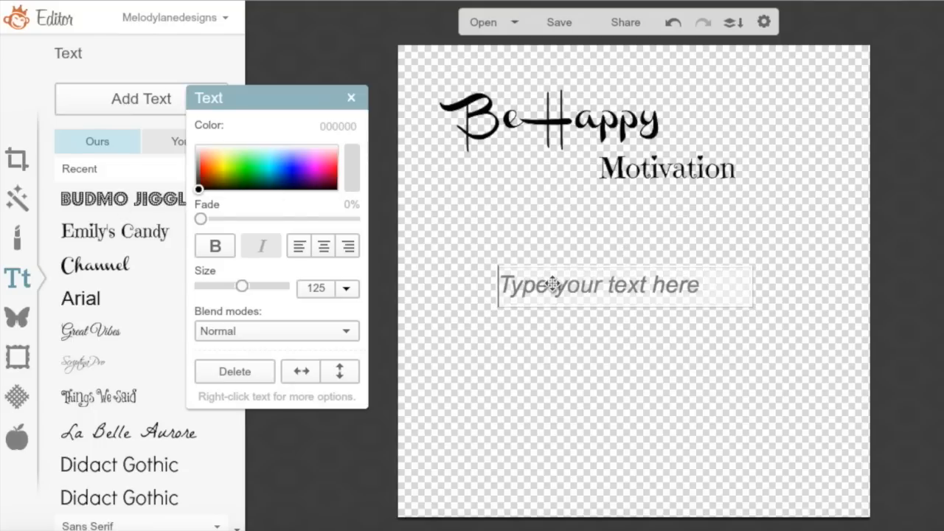
pyautogui.write('IMAGIN')
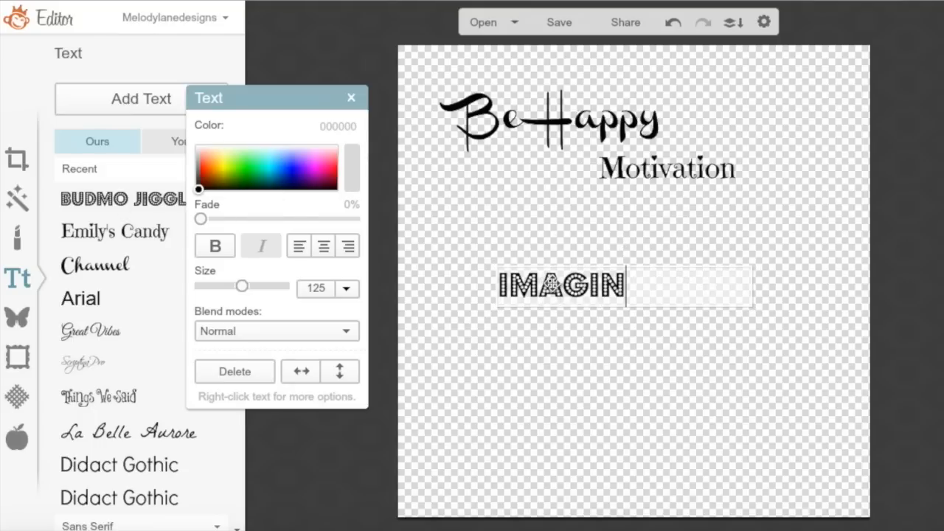
pyautogui.write('E')
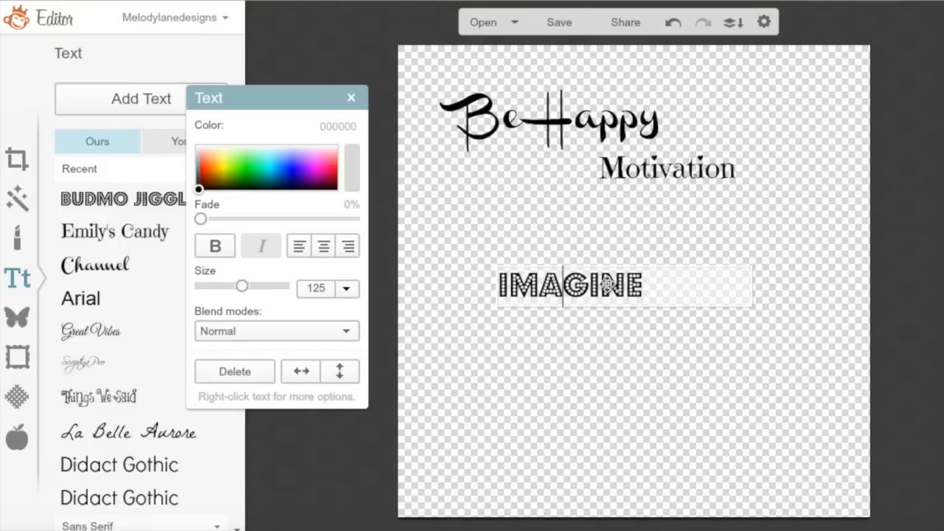
pyautogui.click(756, 282)
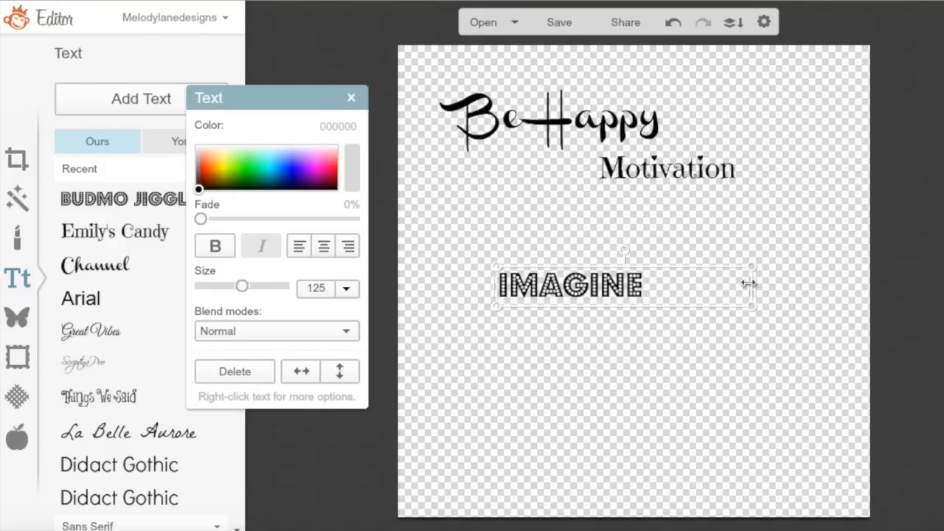
pyautogui.moveTo(748, 283); pyautogui.dragTo(859, 463)
pyautogui.moveTo(686, 310); pyautogui.dragTo(669, 207)
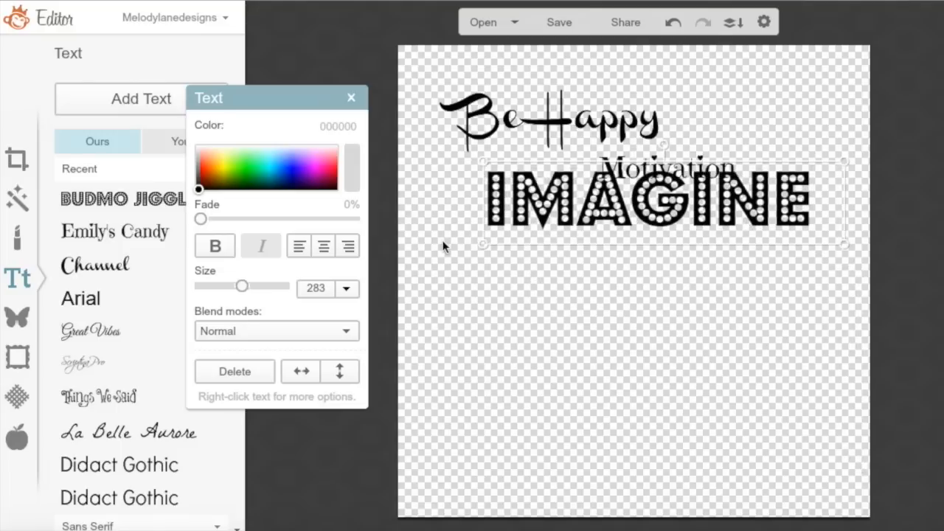
pyautogui.click(95, 389)
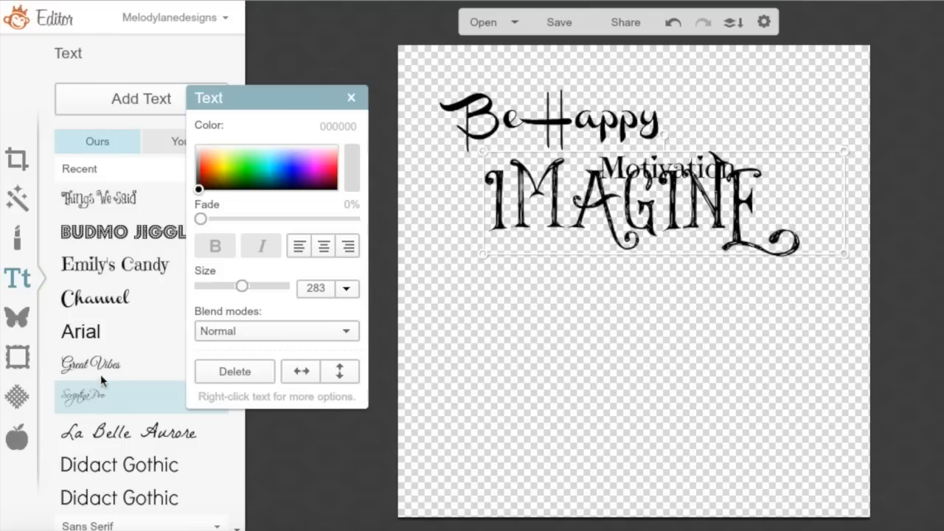
pyautogui.click(480, 318)
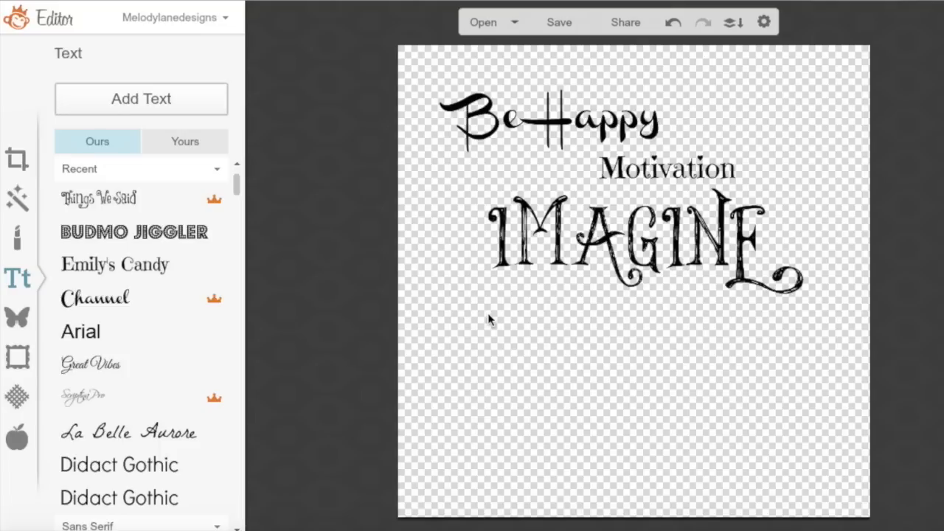
# Add 'EXPLORE' in BUDMO JIGGLER beneath IMAGINE, then choose Great Vibes for the next text
pyautogui.click(157, 98)
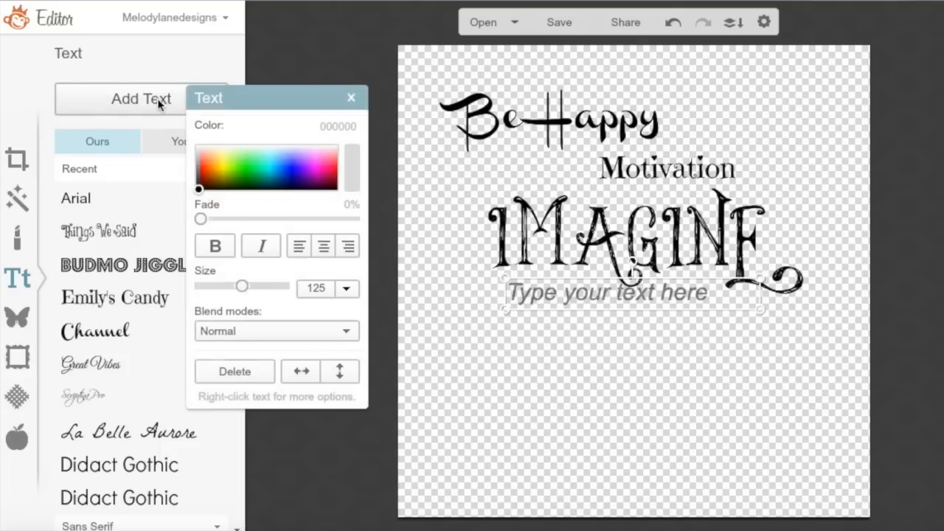
pyautogui.click(144, 273)
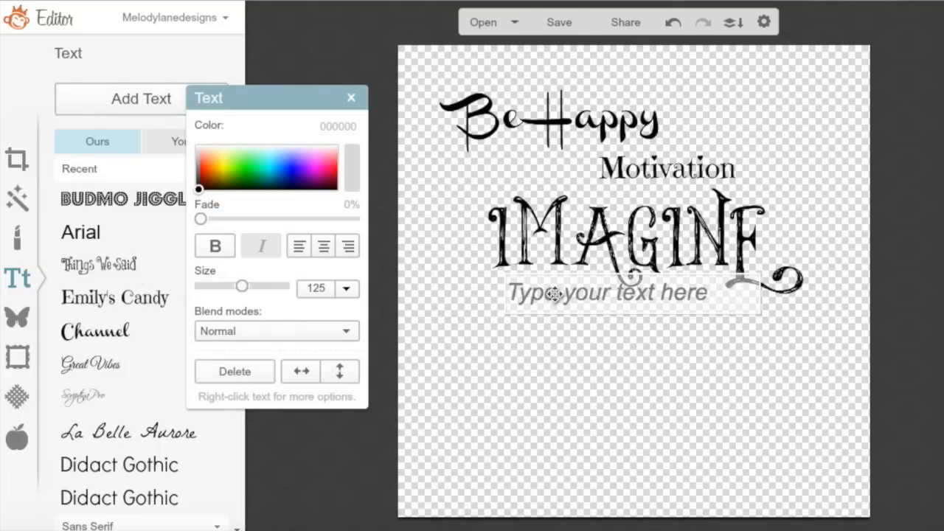
pyautogui.write('E')
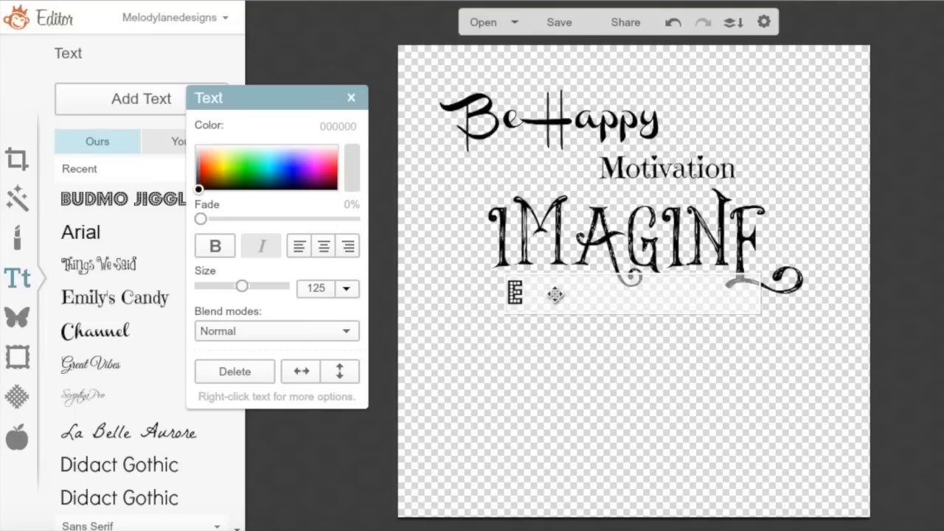
pyautogui.write('XPLORE')
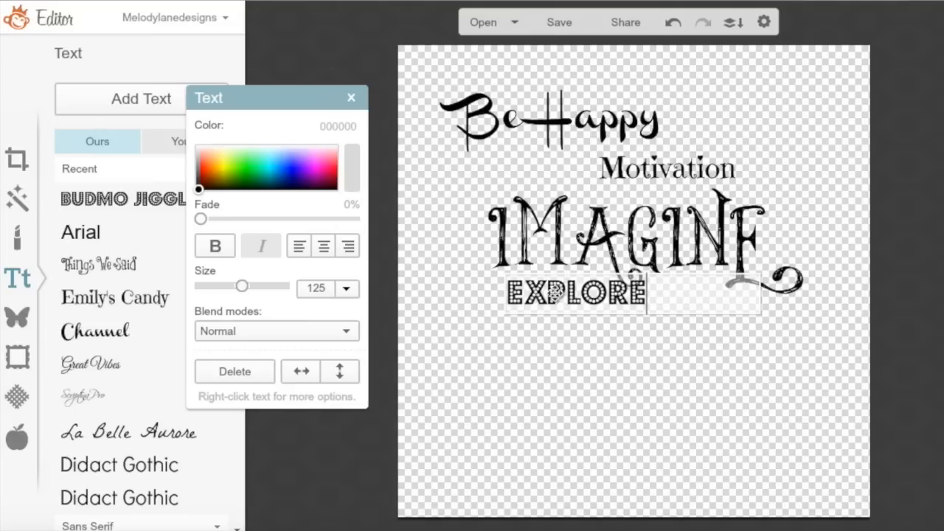
pyautogui.click(153, 352)
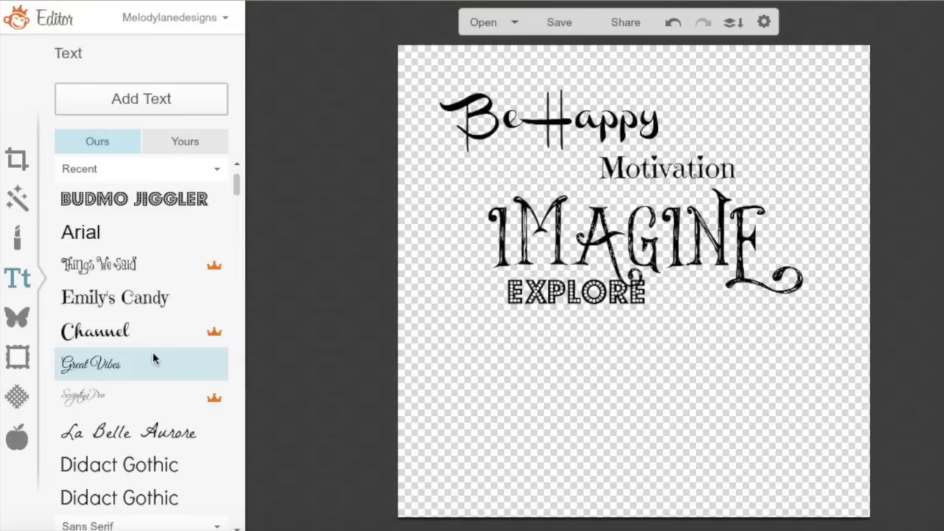
pyautogui.click(157, 395)
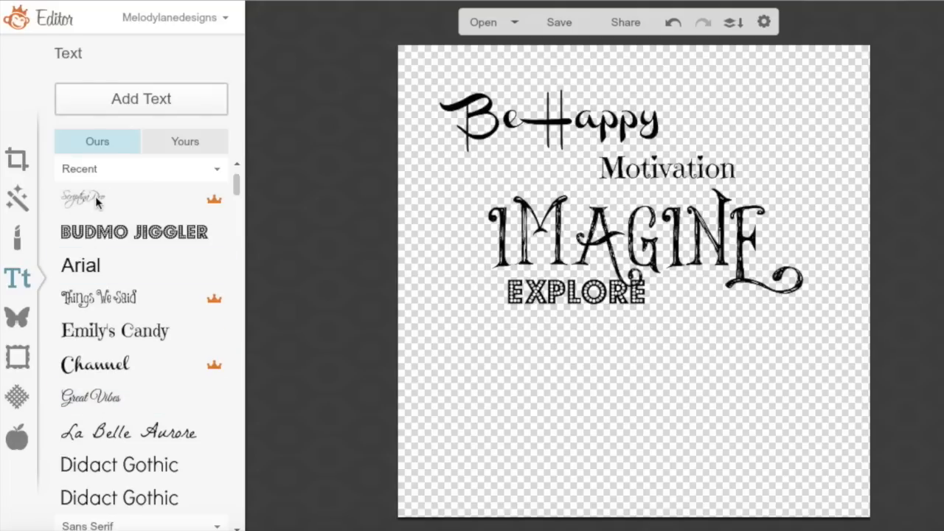
pyautogui.click(107, 399)
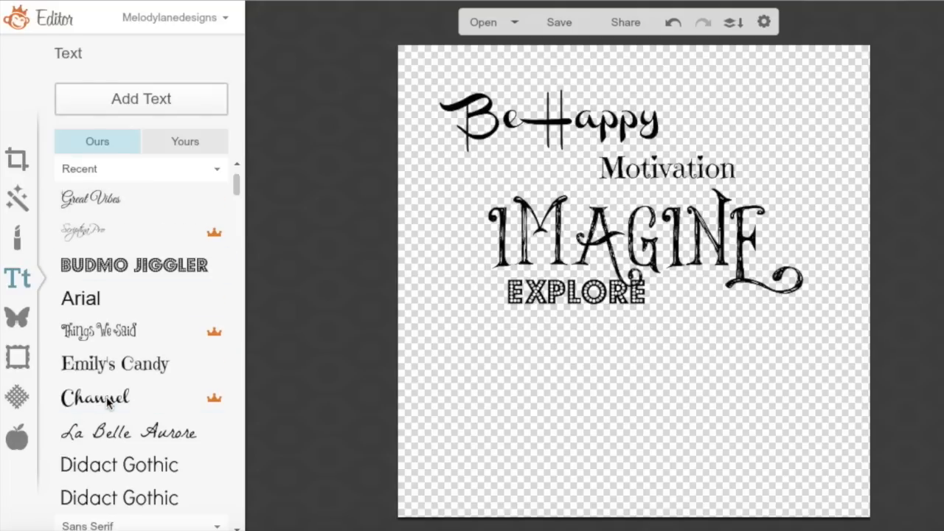
pyautogui.click(141, 103)
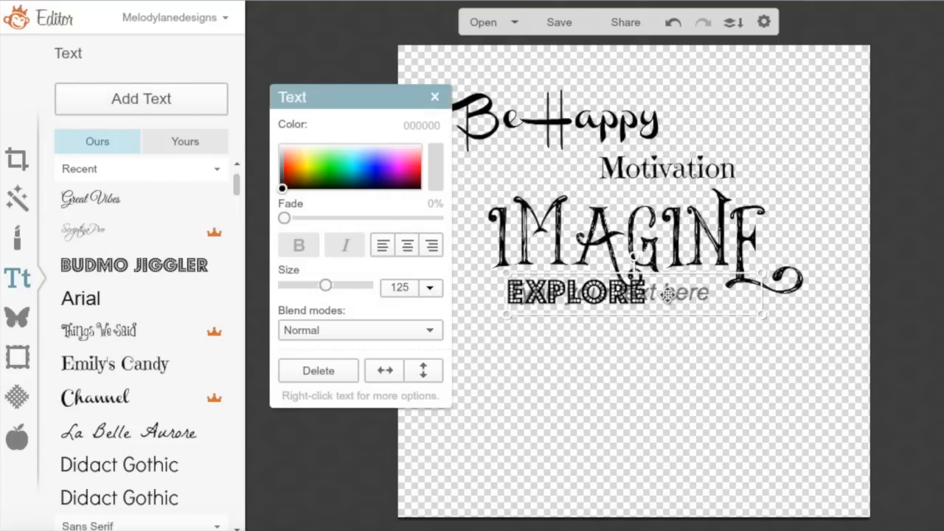
# Type 'Dream' in a text box below EXPLORE, set in Jellyka Delicious Cake at size 294
pyautogui.moveTo(664, 298); pyautogui.dragTo(667, 361)
pyautogui.click(646, 359)
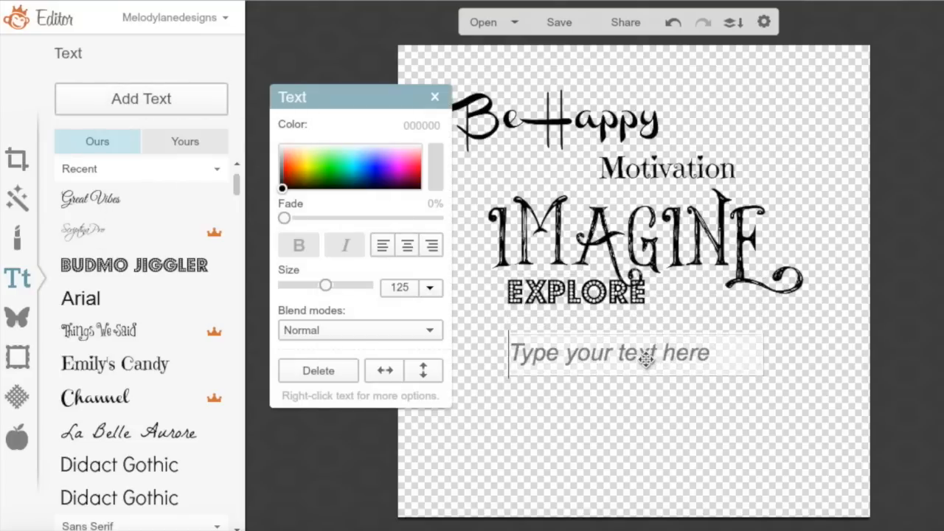
pyautogui.write('Dream')
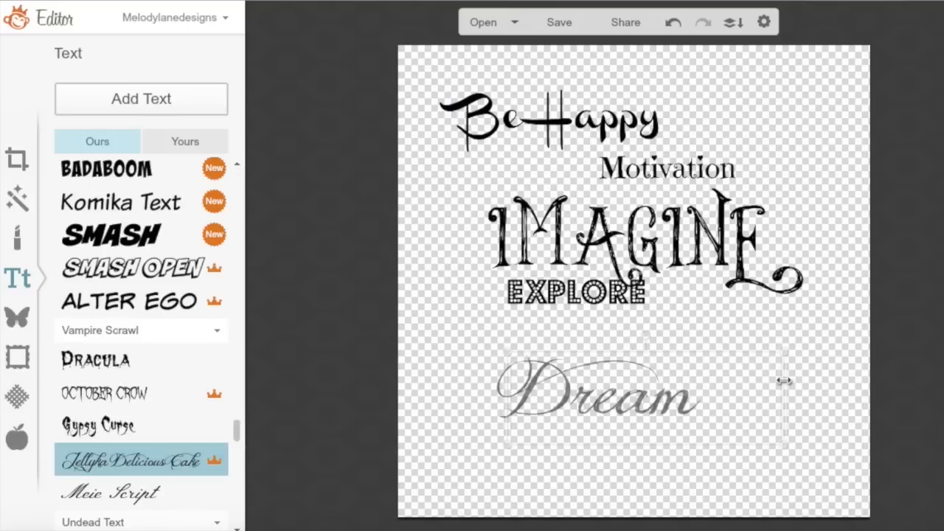
pyautogui.click(783, 380)
pyautogui.doubleClick(694, 406)
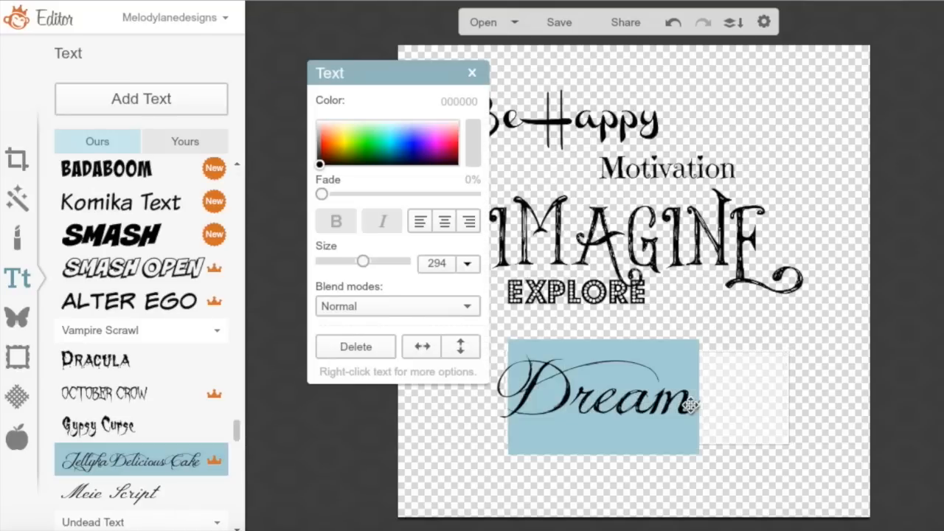
pyautogui.click(705, 408)
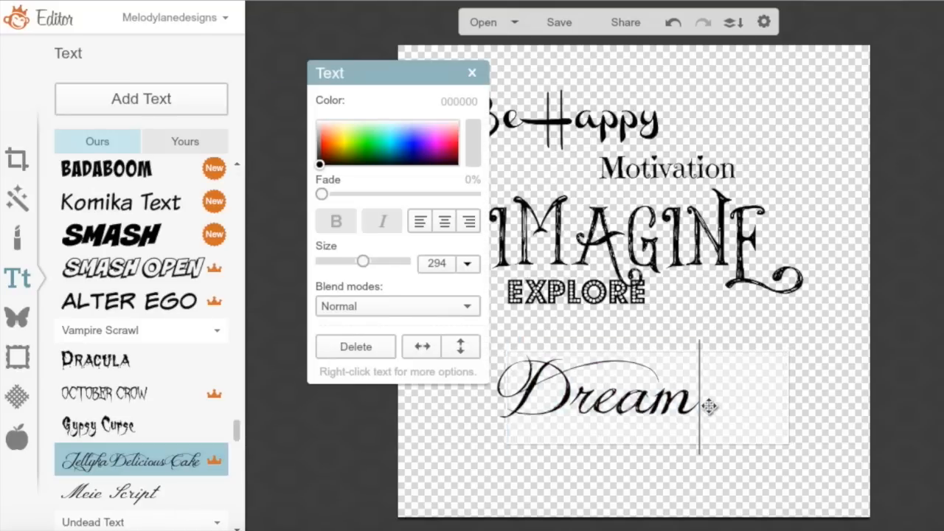
pyautogui.moveTo(236, 419); pyautogui.dragTo(254, 333)
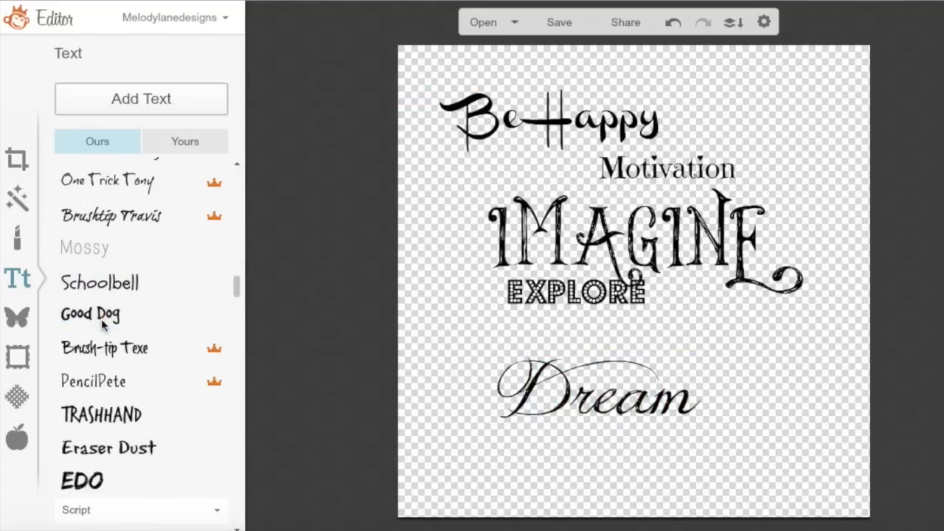
# Type 'Teach' in Good Dog in a new text box just below EXPLORE
pyautogui.click(101, 319)
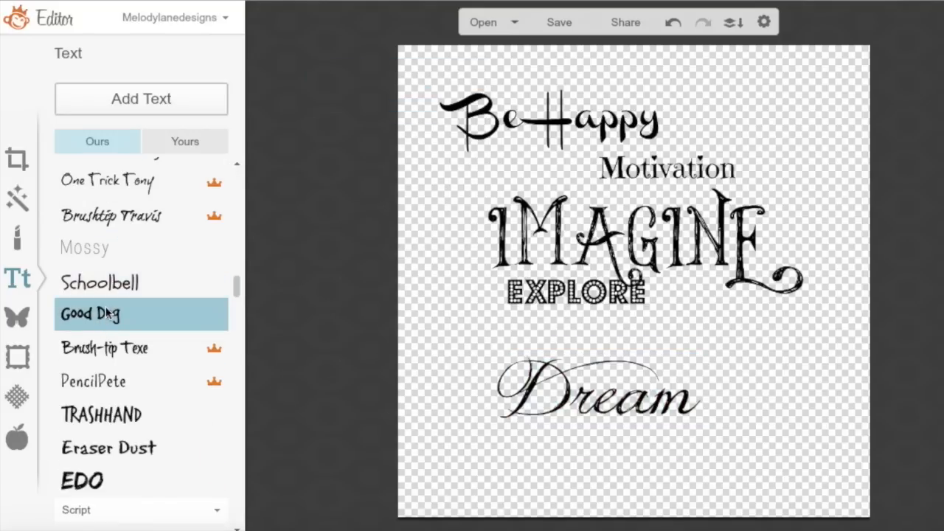
pyautogui.click(148, 97)
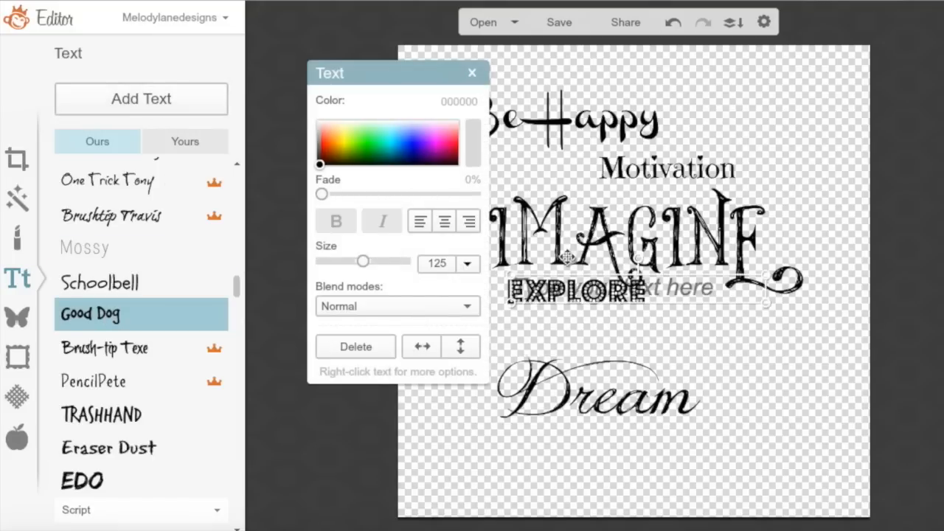
pyautogui.moveTo(649, 288); pyautogui.dragTo(658, 329)
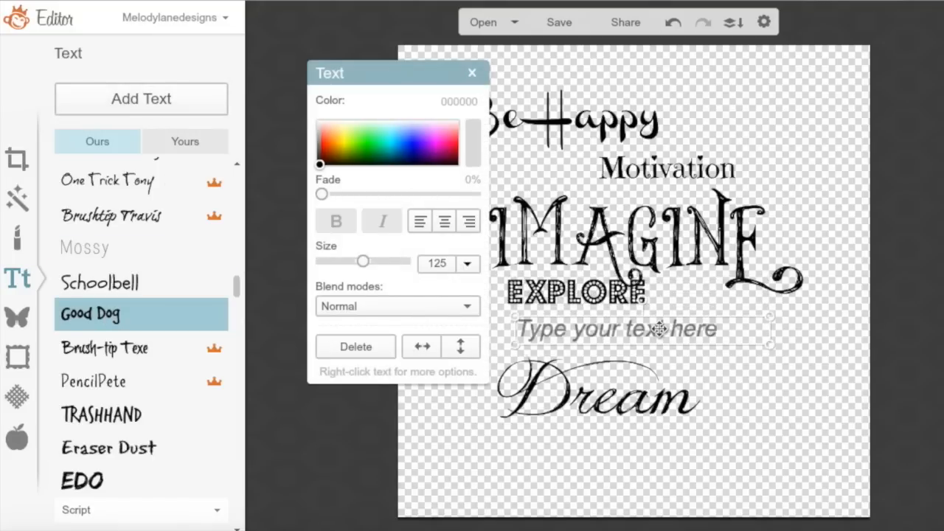
pyautogui.write('T')
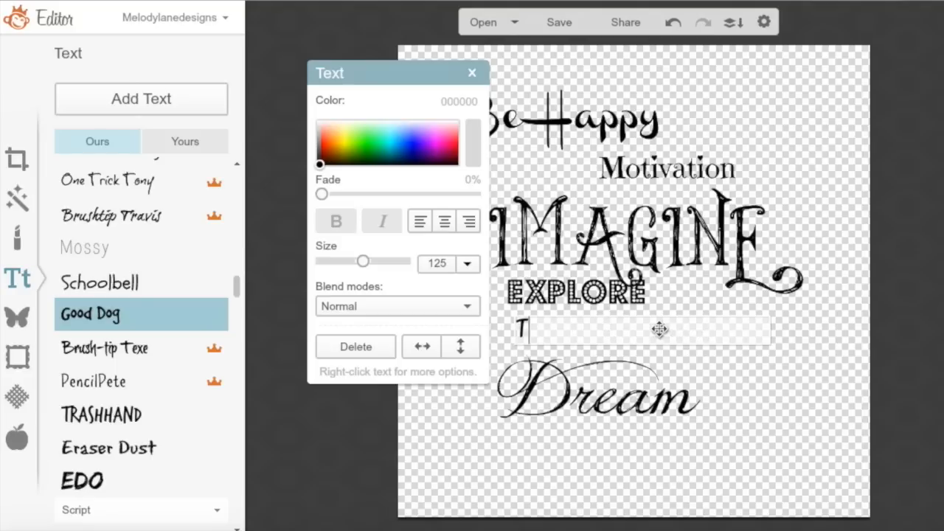
pyautogui.write('each')
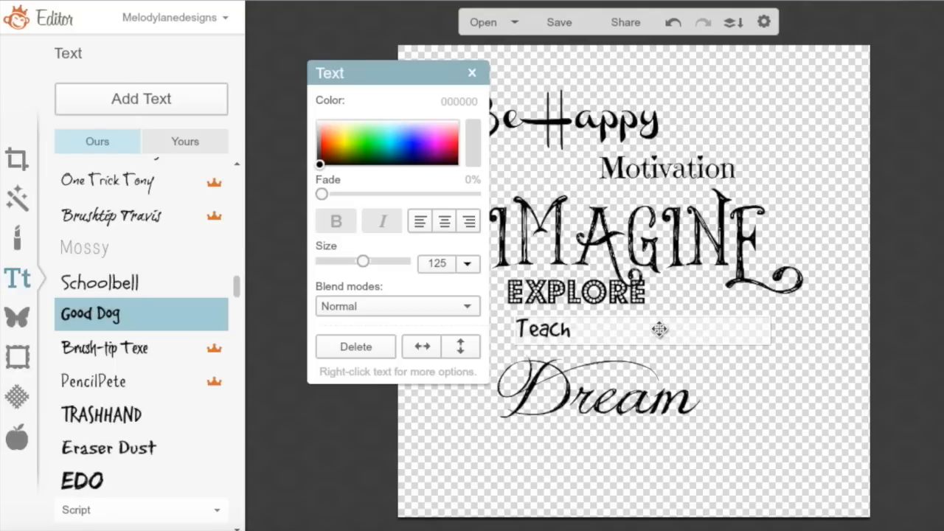
pyautogui.click(147, 93)
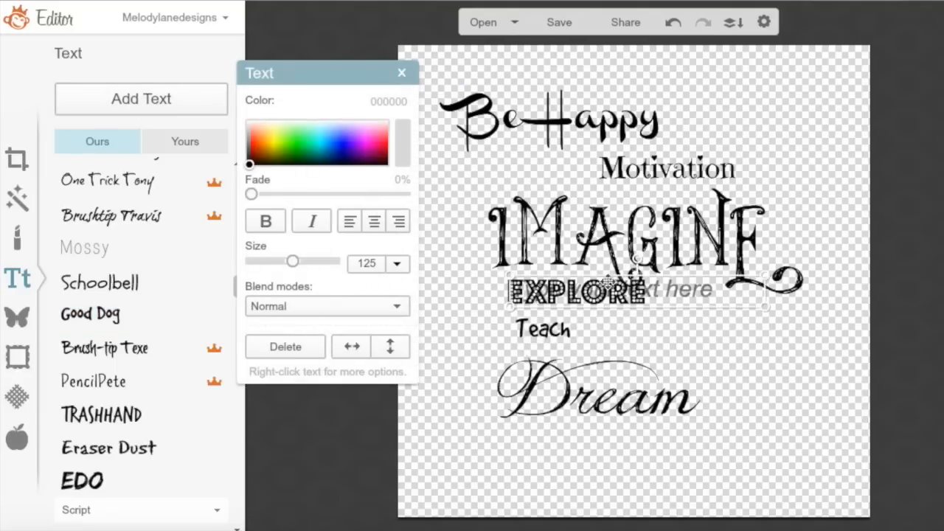
# Type 'Strength' in a new text box placed over Dream's flourish
pyautogui.moveTo(609, 283); pyautogui.dragTo(751, 354)
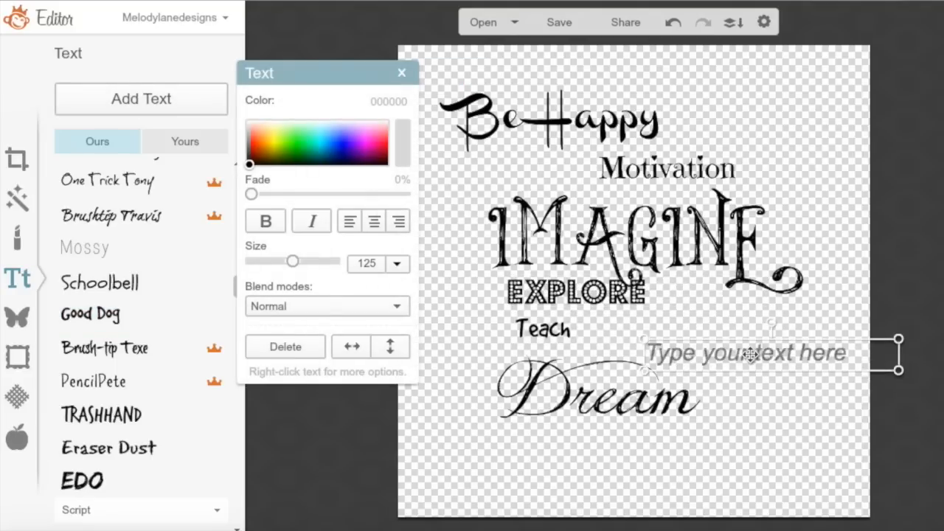
pyautogui.click(751, 354)
pyautogui.write('Str')
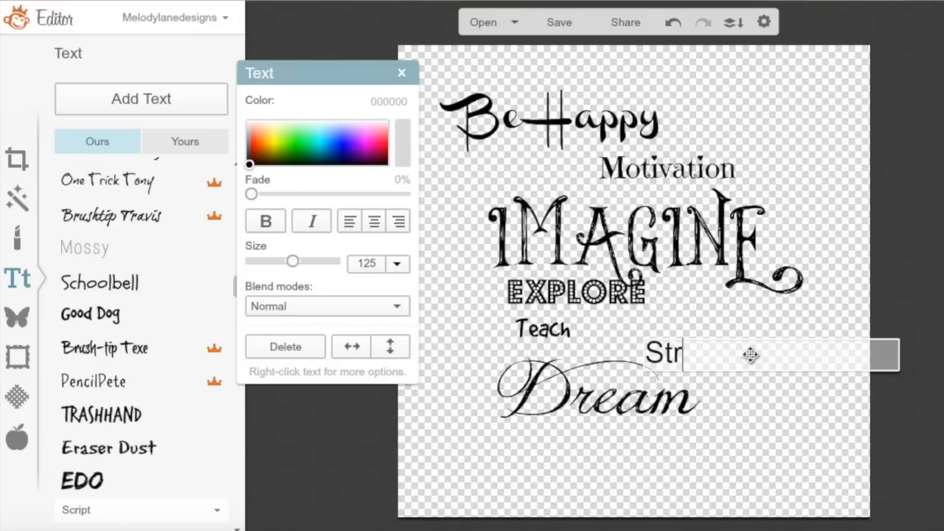
pyautogui.write('ength')
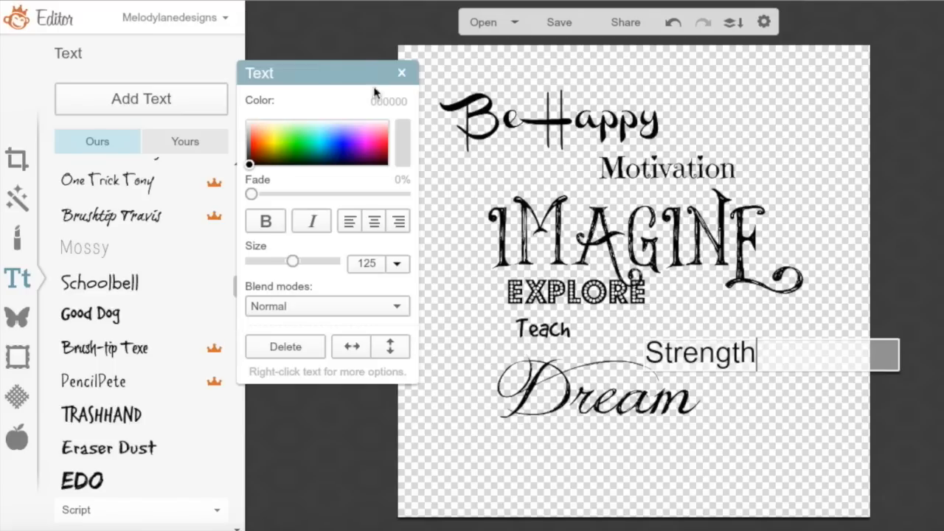
pyautogui.moveTo(343, 69); pyautogui.dragTo(397, 64)
pyautogui.scroll(-3, 236, 292)
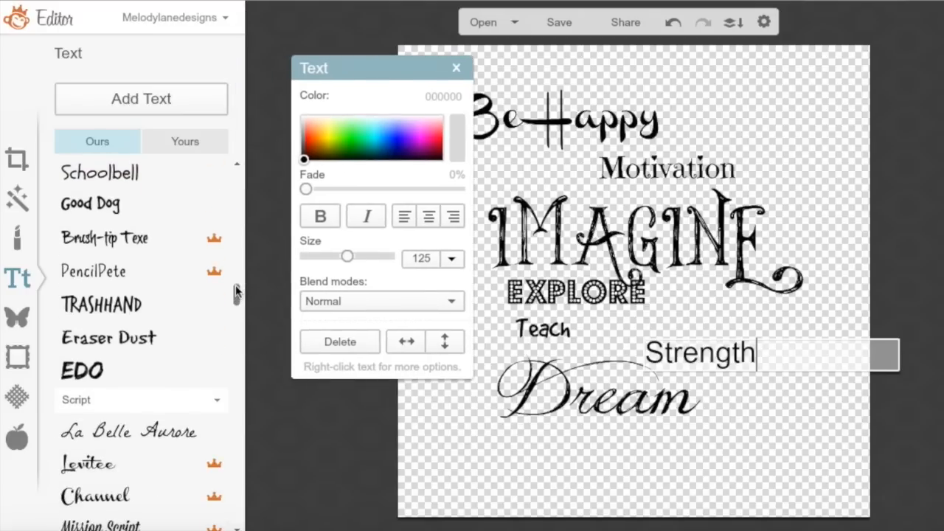
pyautogui.moveTo(236, 292); pyautogui.dragTo(236, 315)
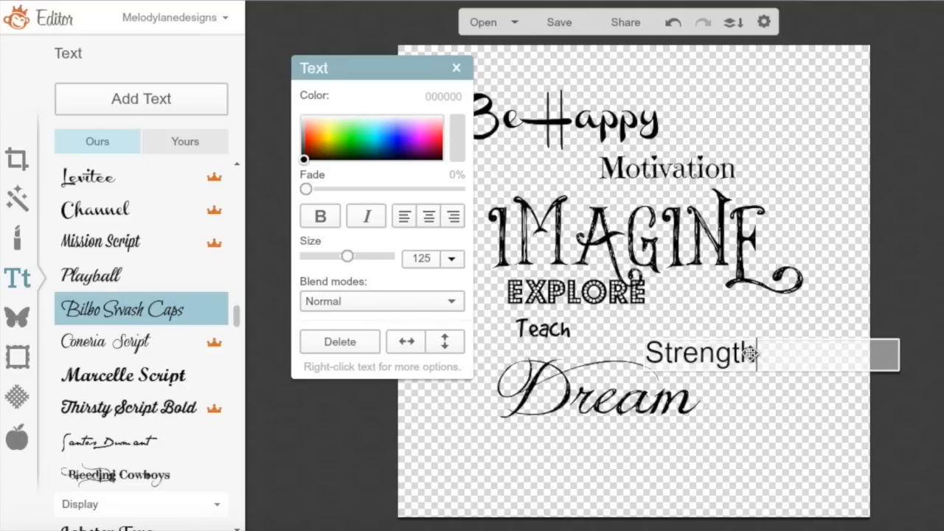
# Try Bilbo Swash Caps, Bleeding Cowboys and Lobster Two on Strength, settling on Quentin Caps
pyautogui.moveTo(755, 354); pyautogui.dragTo(643, 353)
pyautogui.click(157, 315)
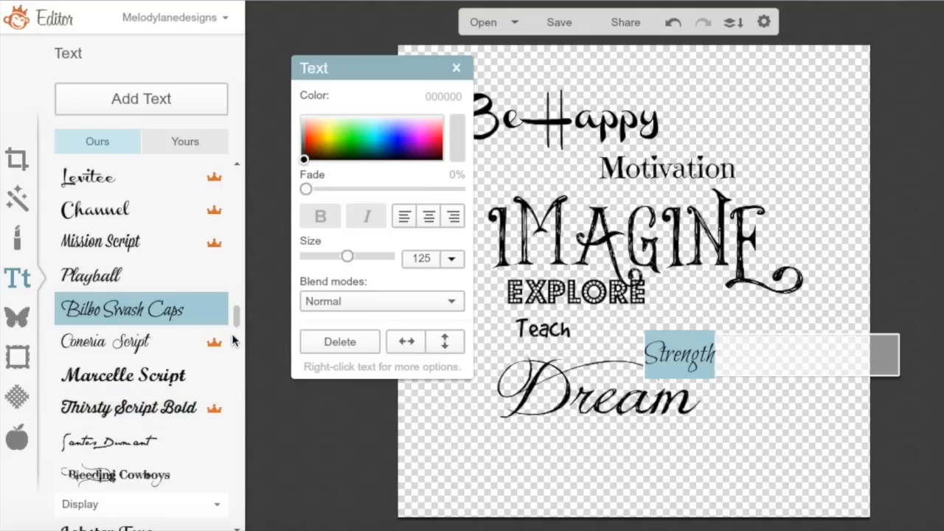
pyautogui.moveTo(236, 317); pyautogui.dragTo(238, 336)
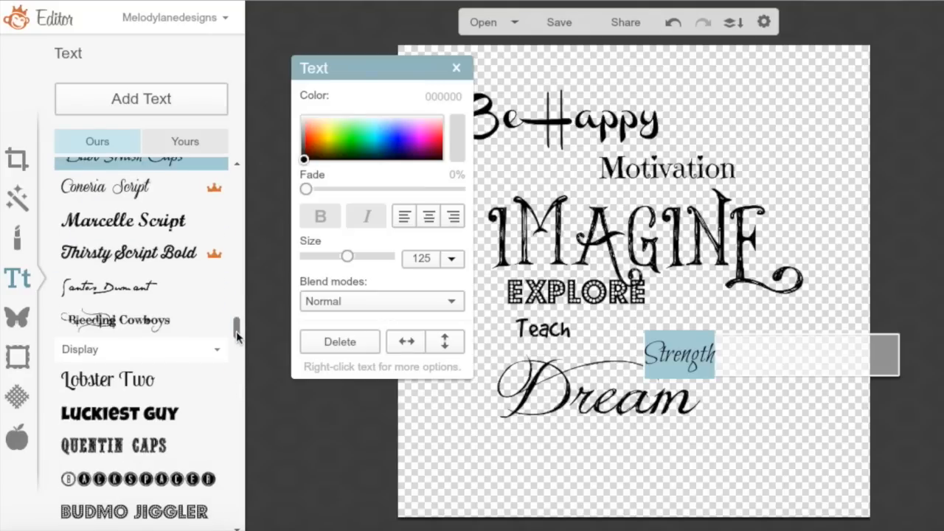
pyautogui.click(128, 319)
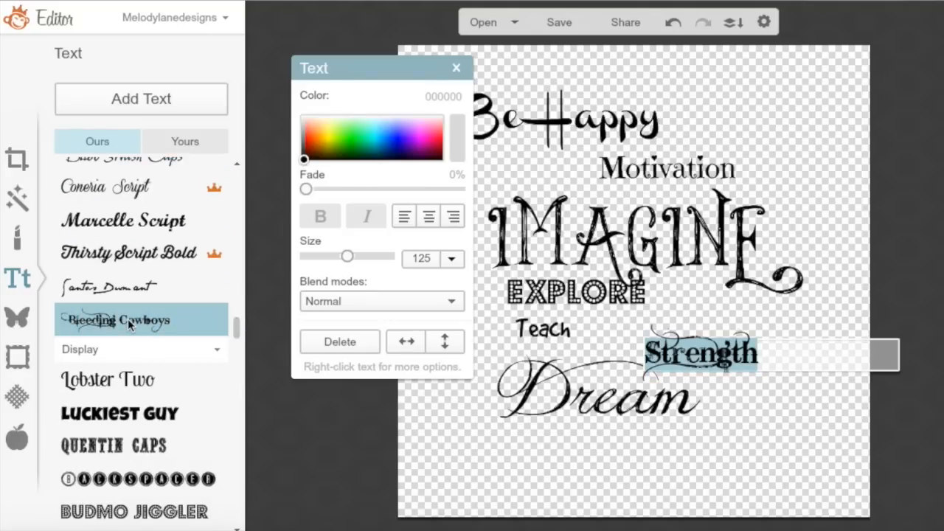
pyautogui.click(153, 375)
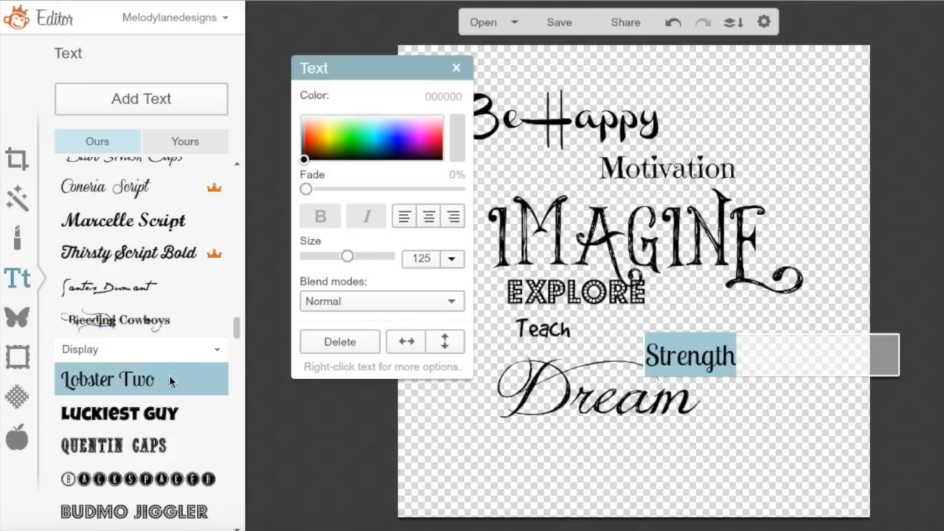
pyautogui.moveTo(238, 329); pyautogui.dragTo(237, 341)
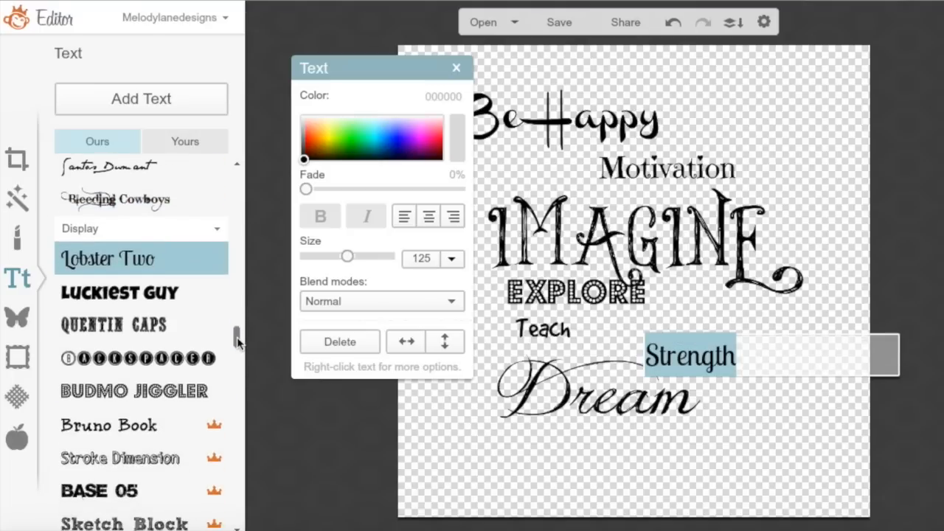
pyautogui.click(140, 330)
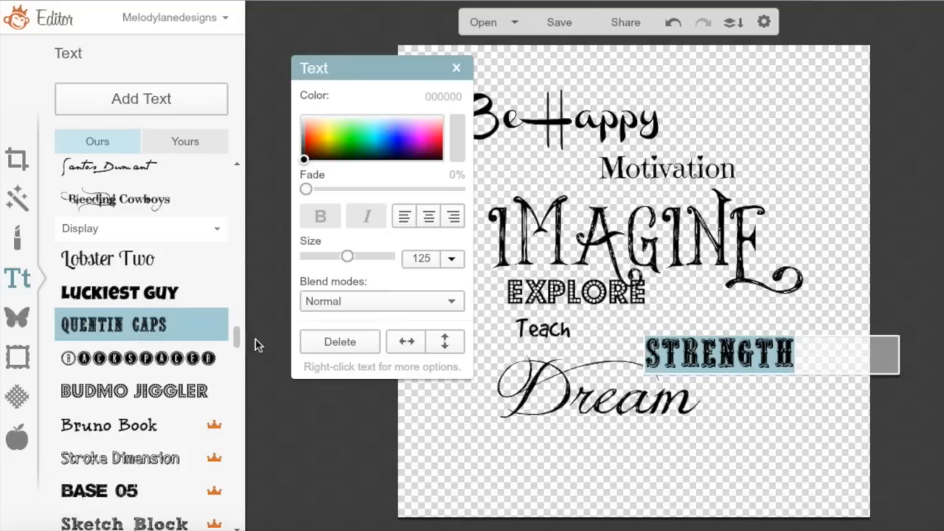
# Enlarge STRENGTH to size 190 and move it up and left toward Teach
pyautogui.doubleClick(766, 357)
pyautogui.click(649, 367)
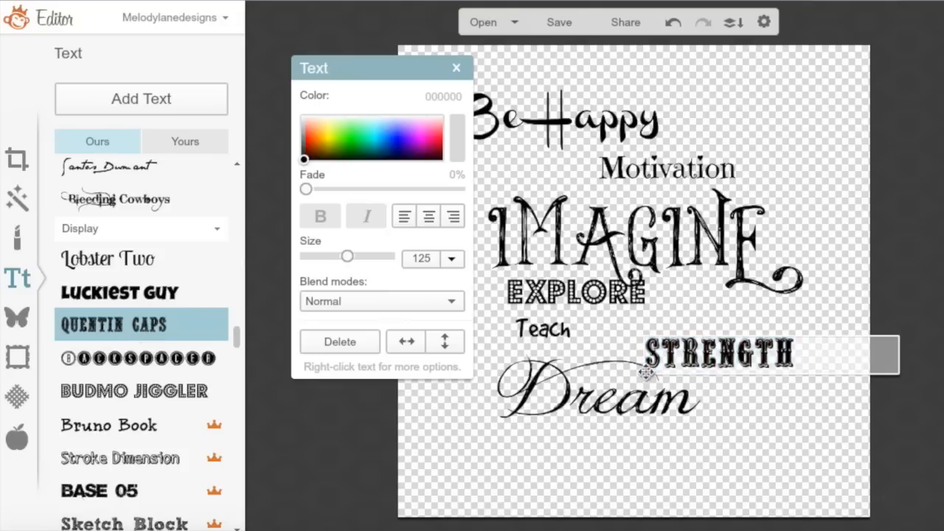
pyautogui.moveTo(898, 374); pyautogui.dragTo(918, 471)
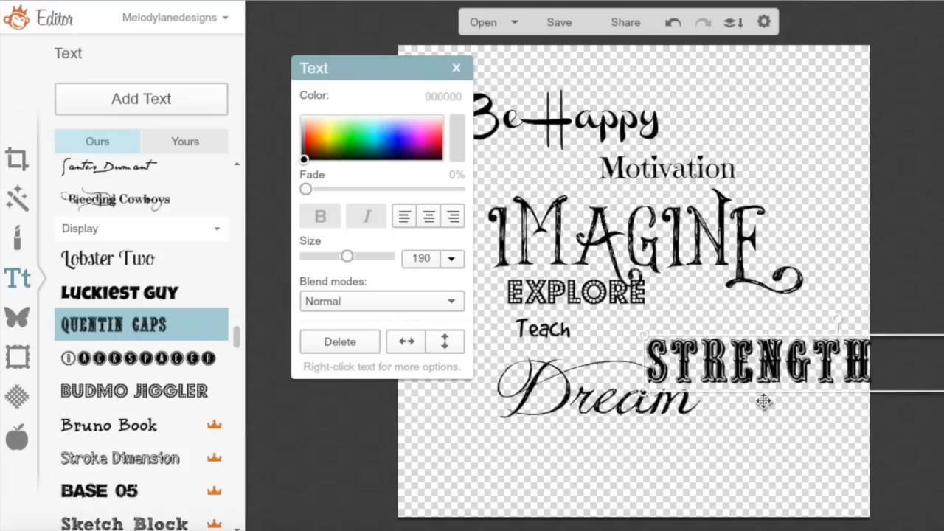
pyautogui.moveTo(741, 374); pyautogui.dragTo(701, 359)
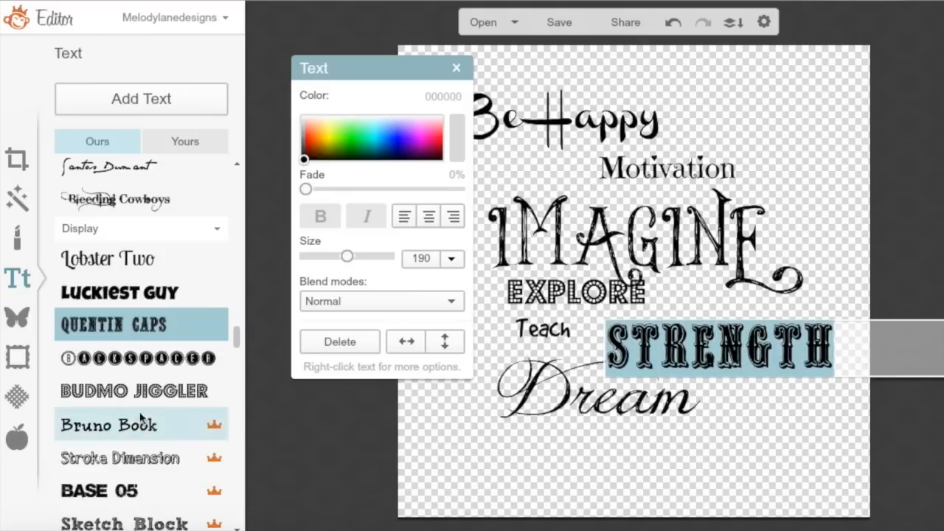
# Switch Strength to Bangers after trying Bruno Book, Stampete and Downcome, positioned beside Teach above Dream
pyautogui.click(109, 425)
pyautogui.moveTo(236, 336); pyautogui.dragTo(238, 357)
pyautogui.click(116, 346)
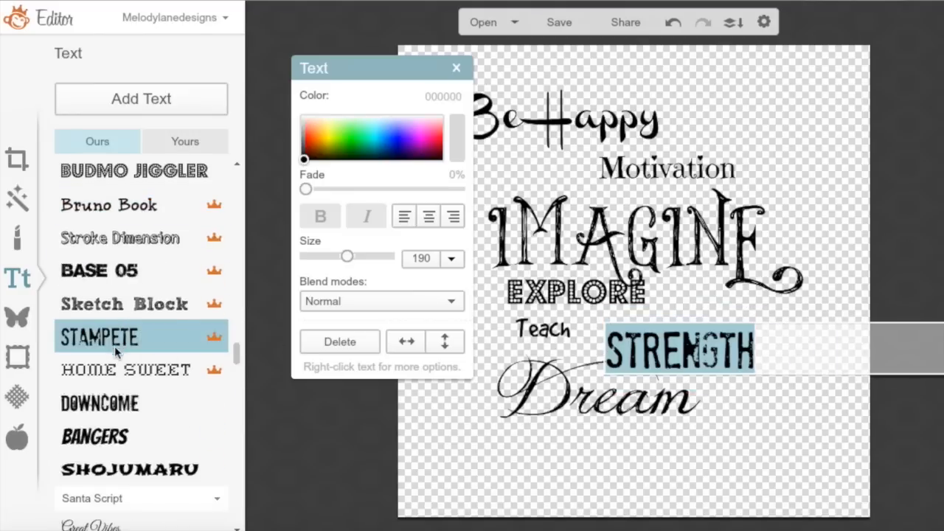
pyautogui.click(146, 412)
pyautogui.click(120, 437)
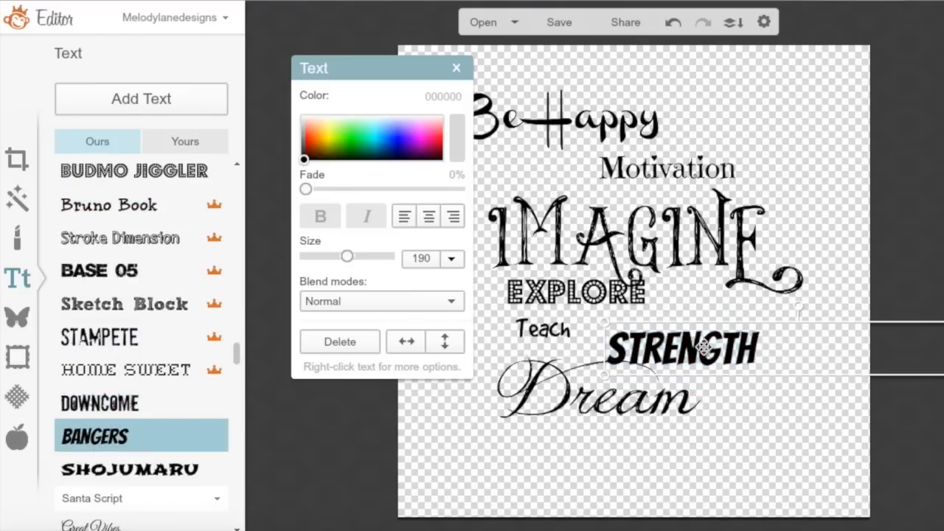
pyautogui.moveTo(704, 348); pyautogui.dragTo(731, 326)
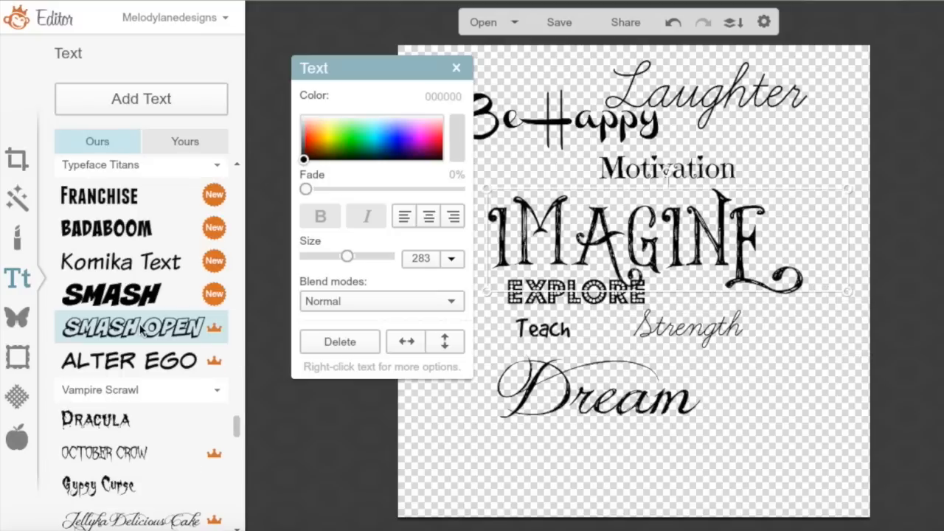
pyautogui.click(140, 329)
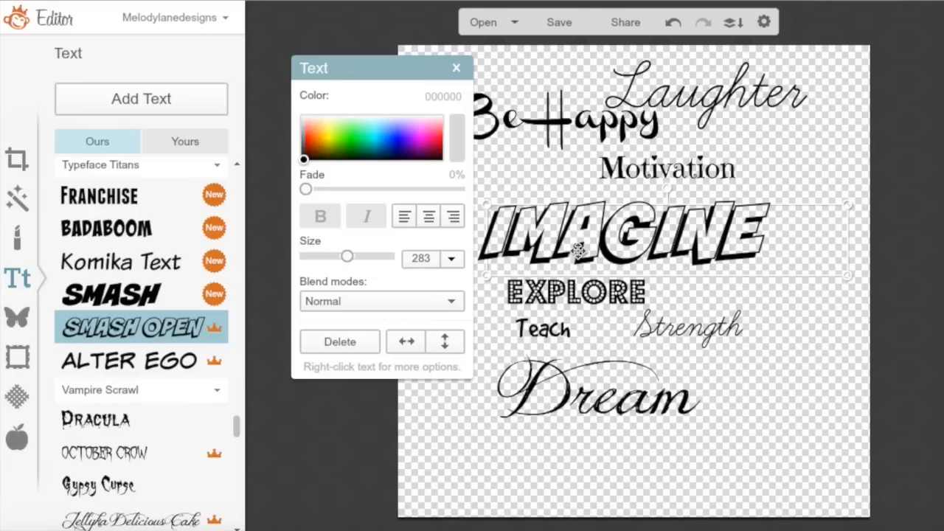
# Undo the Smash Open font so IMAGINE keeps its ornate lettering, then add an empty text box
pyautogui.click(673, 23)
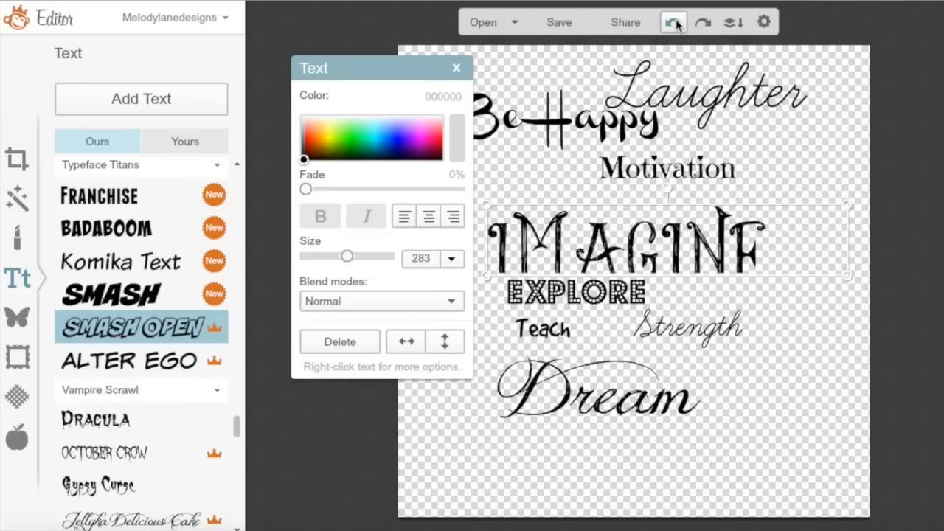
pyautogui.click(676, 25)
pyautogui.click(440, 411)
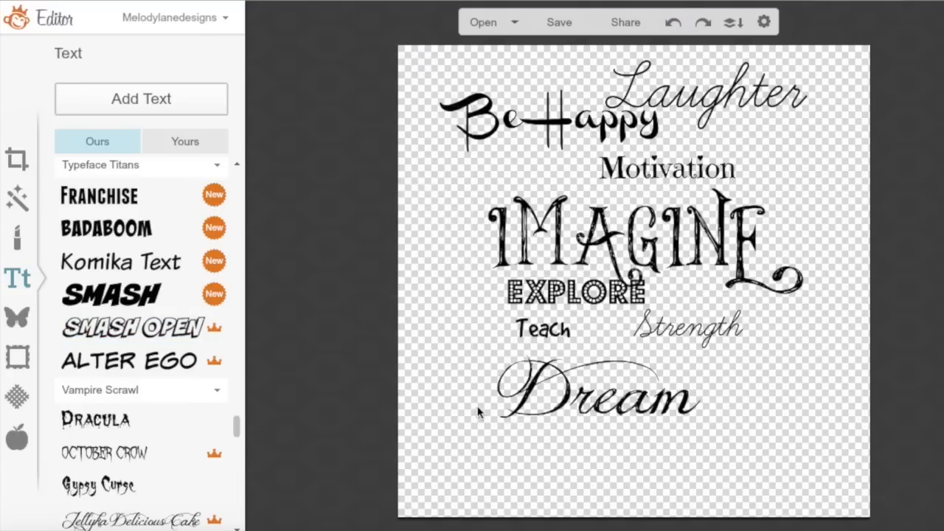
pyautogui.click(131, 99)
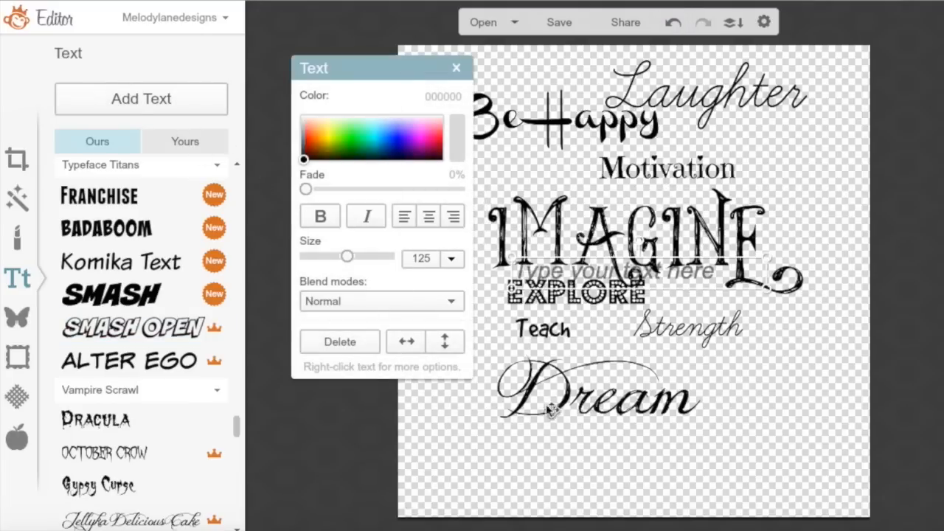
# Type 'Confidence' in a box below Dream, apply Smash Open and nudge it under Dream
pyautogui.moveTo(596, 271); pyautogui.dragTo(661, 448)
pyautogui.click(690, 452)
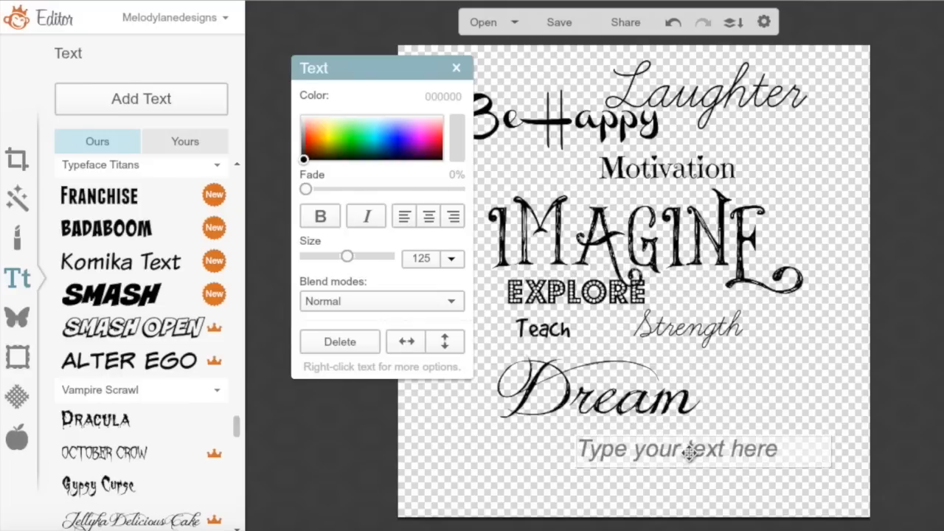
pyautogui.write('Con')
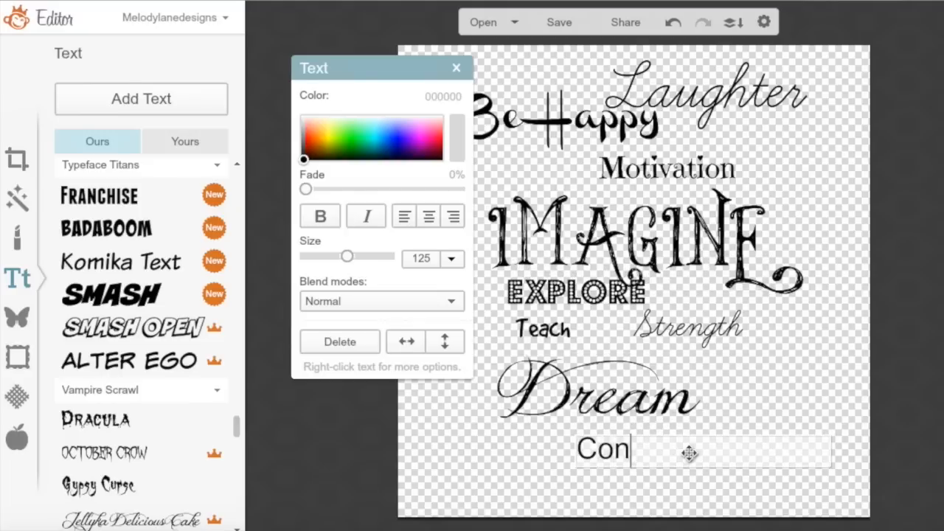
pyautogui.write('fid')
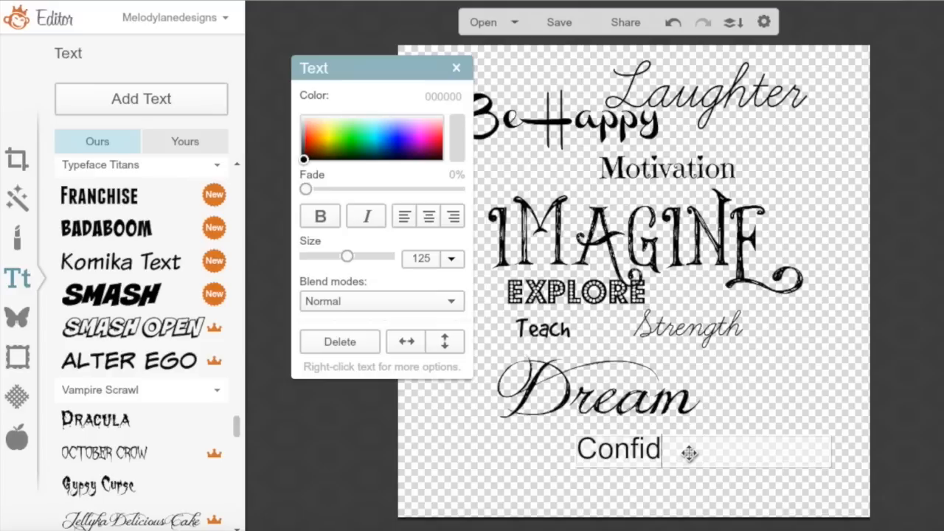
pyautogui.write('ence')
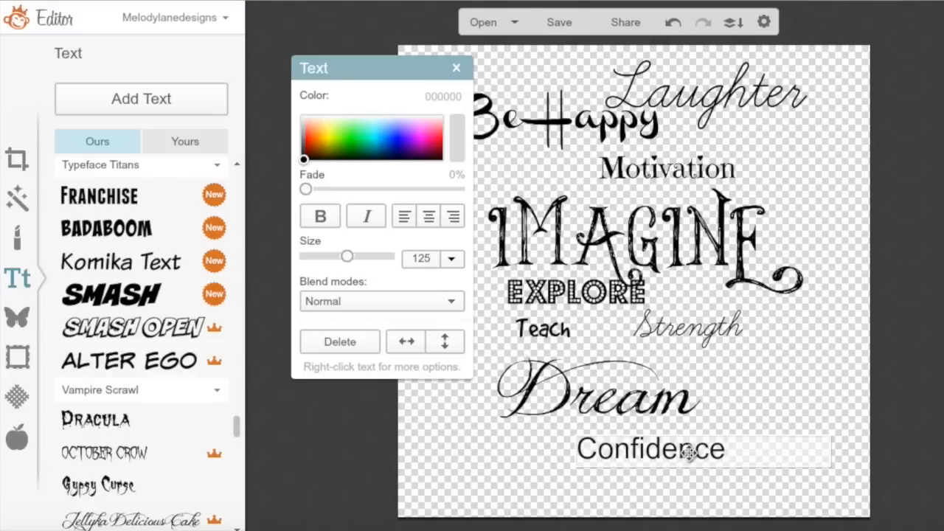
pyautogui.moveTo(730, 447); pyautogui.dragTo(573, 447)
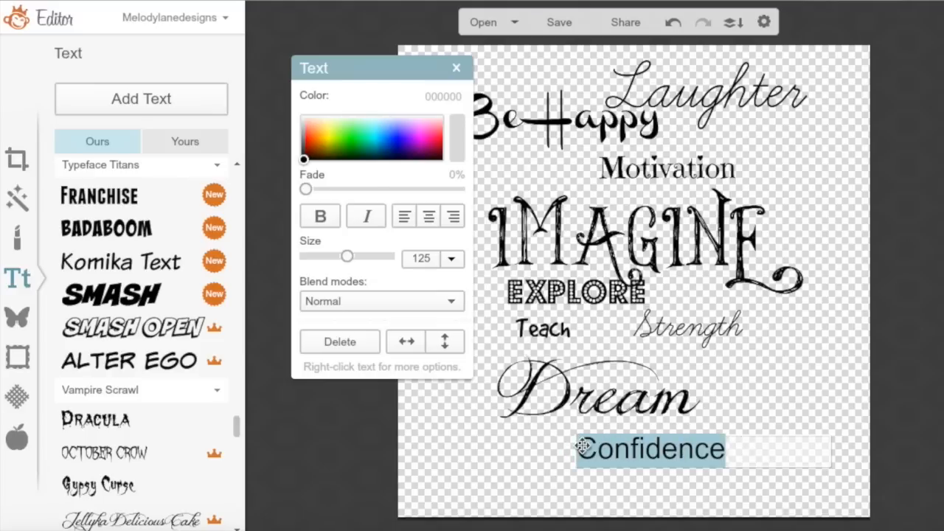
pyautogui.click(165, 330)
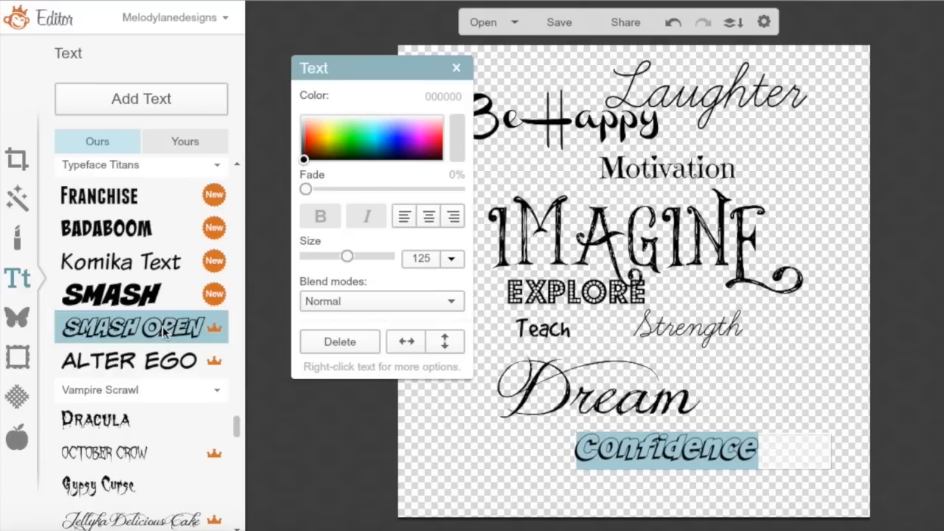
pyautogui.click(549, 456)
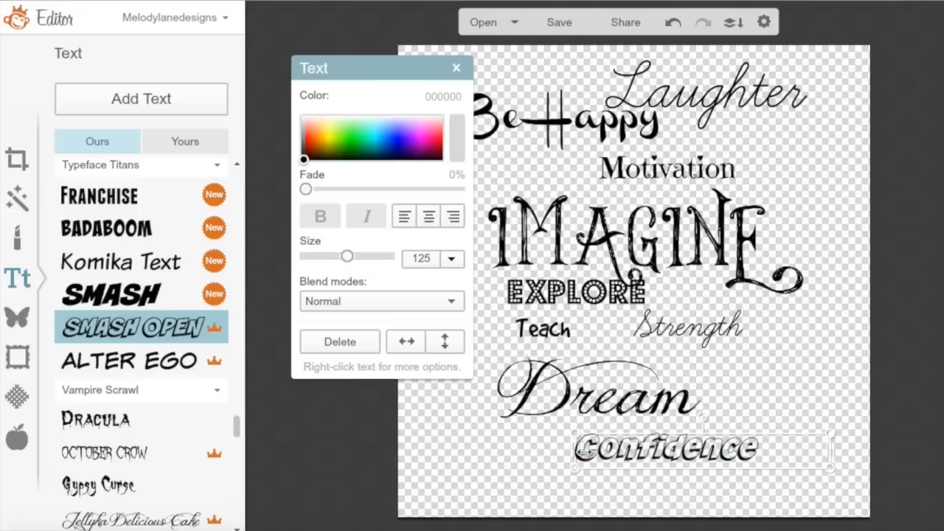
pyautogui.moveTo(588, 448); pyautogui.dragTo(599, 435)
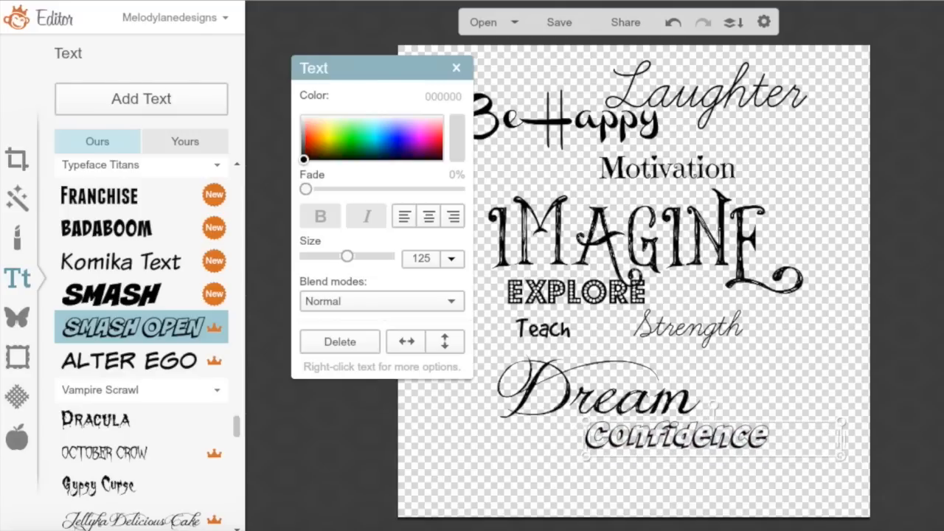
pyautogui.doubleClick(656, 440)
pyautogui.click(540, 443)
pyautogui.scroll(-5, 140, 332)
# Type 'Encourage' into a new text box on the canvas
pyautogui.click(141, 98)
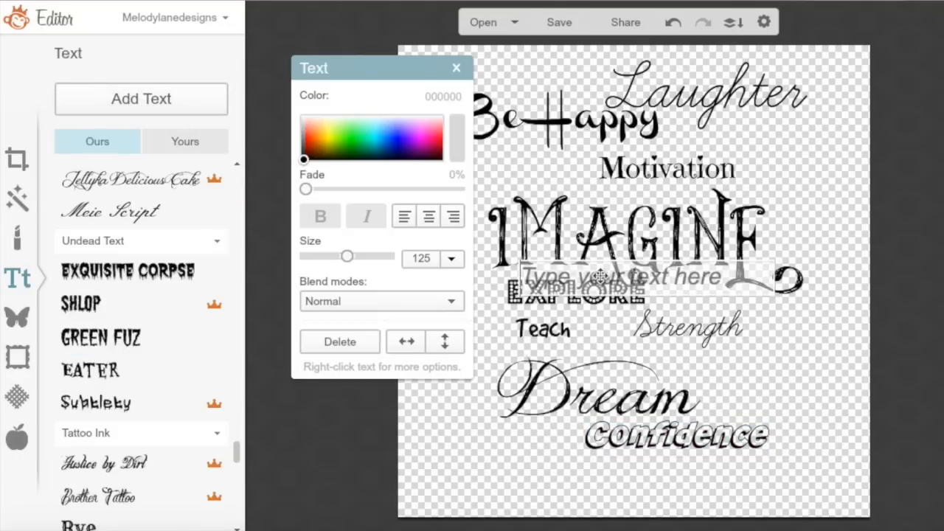
pyautogui.write('En')
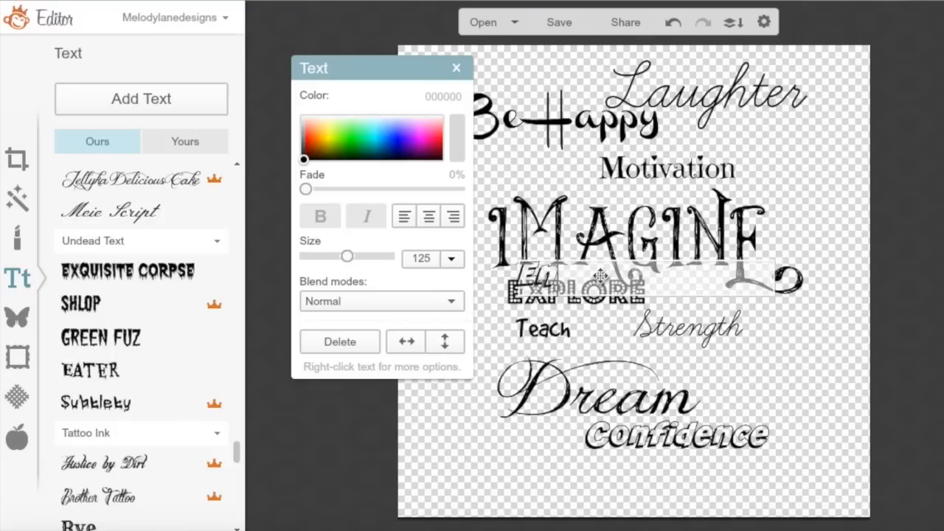
pyautogui.write('courage')
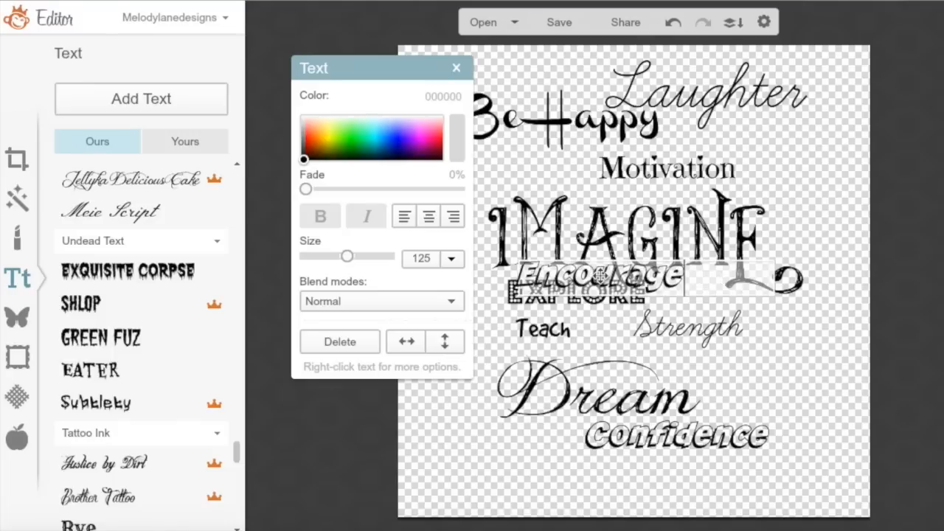
pyautogui.moveTo(602, 276); pyautogui.dragTo(515, 380)
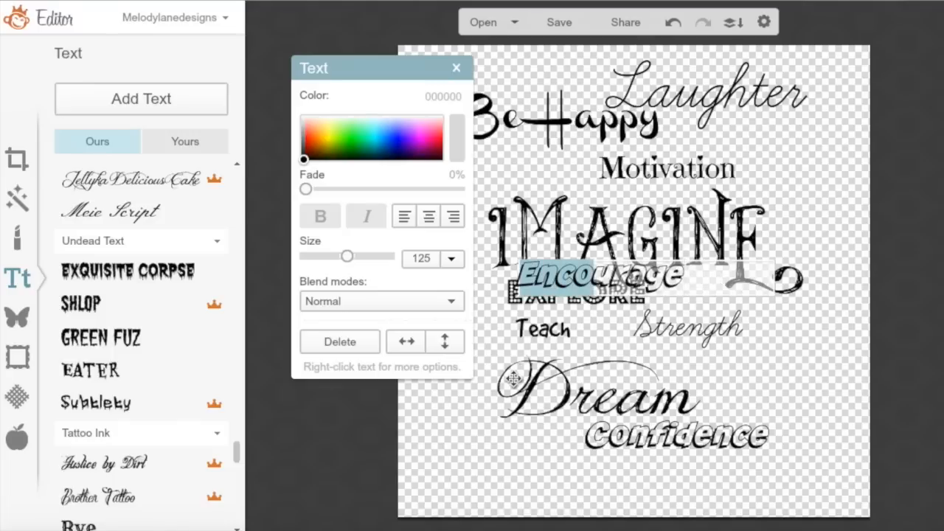
pyautogui.click(582, 270)
pyautogui.doubleClick(583, 271)
pyautogui.moveTo(583, 274); pyautogui.dragTo(521, 362)
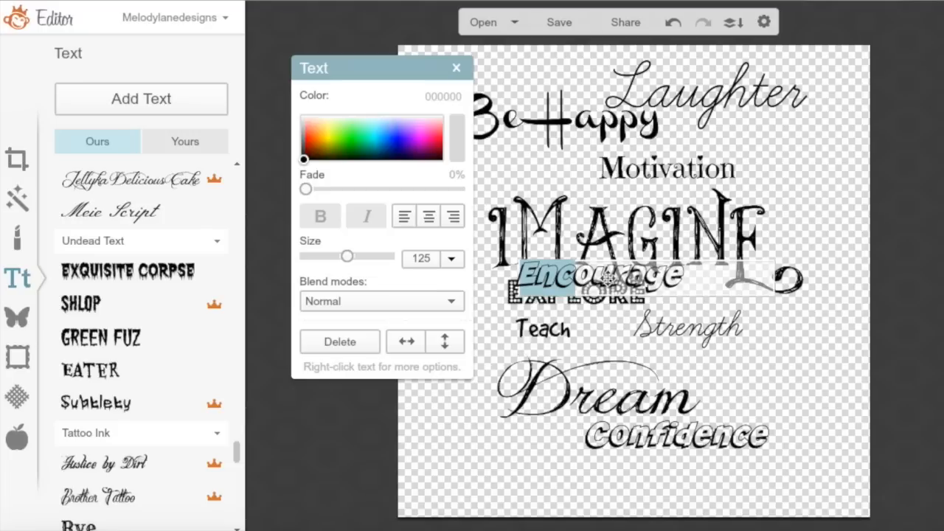
pyautogui.click(611, 279)
# Click into the IMAGINE text, select various letters, then leave it unchanged
pyautogui.click(668, 264)
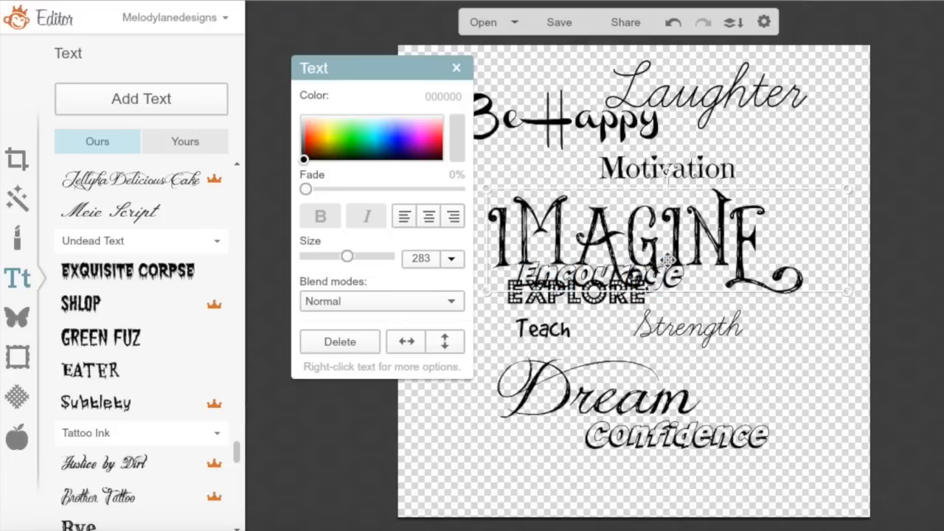
pyautogui.doubleClick(668, 277)
pyautogui.moveTo(663, 259); pyautogui.dragTo(679, 219)
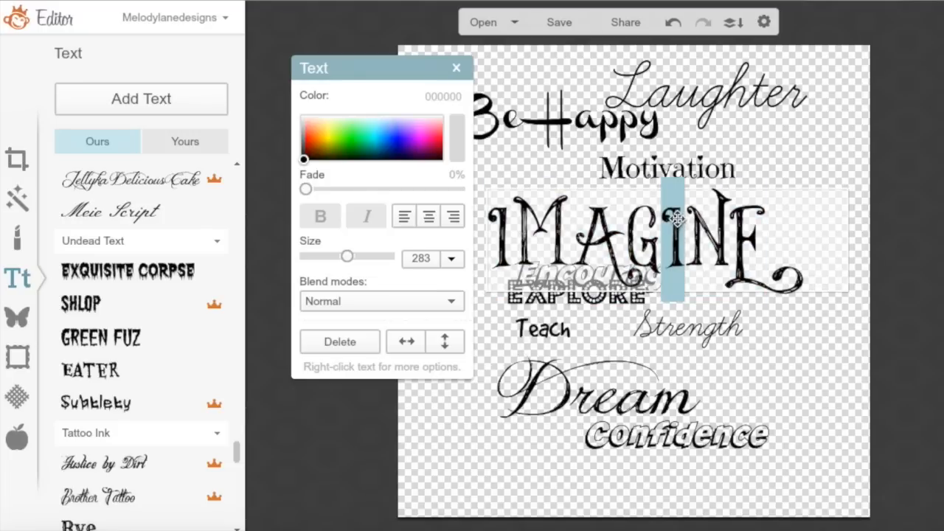
pyautogui.click(585, 193)
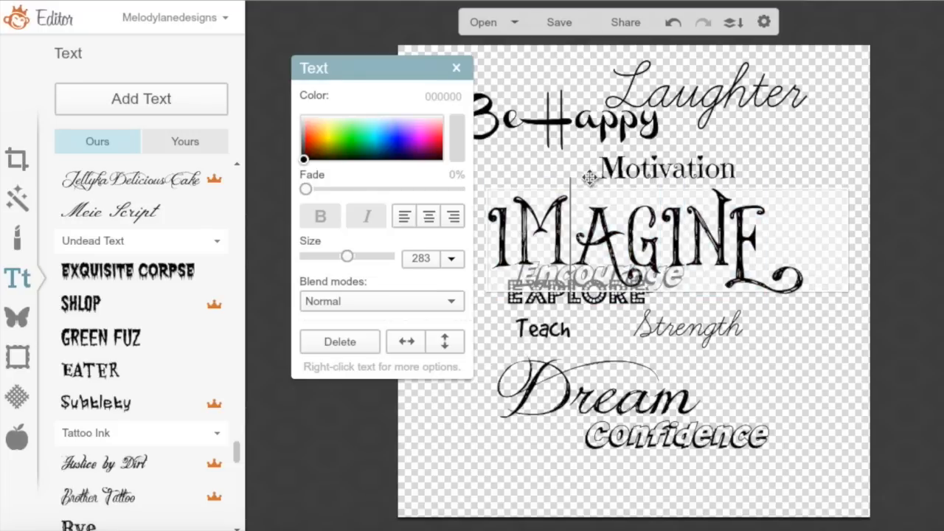
pyautogui.click(604, 231)
pyautogui.click(601, 211)
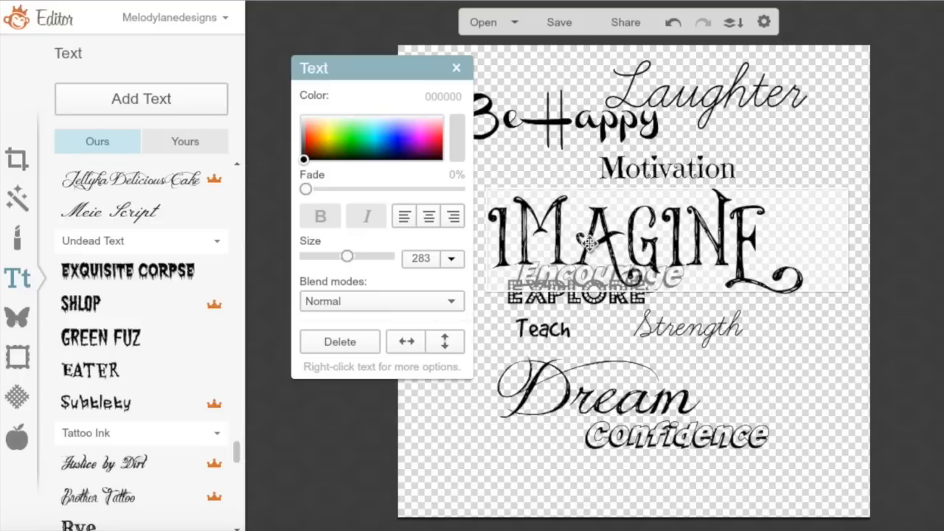
pyautogui.moveTo(593, 244); pyautogui.dragTo(634, 240)
pyautogui.click(788, 241)
pyautogui.click(793, 182)
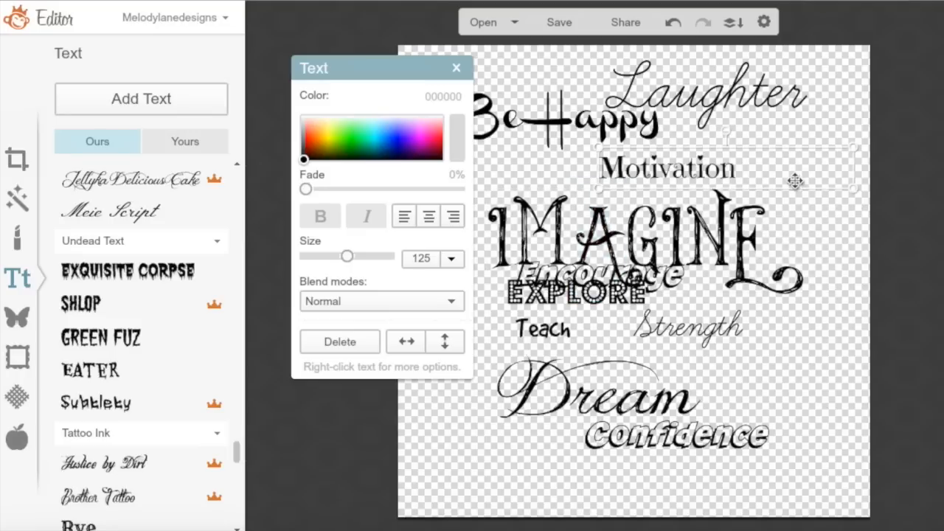
# Move Encourage beside Dream and restyle it in DEAD HARDY, then add a new text box
pyautogui.click(660, 282)
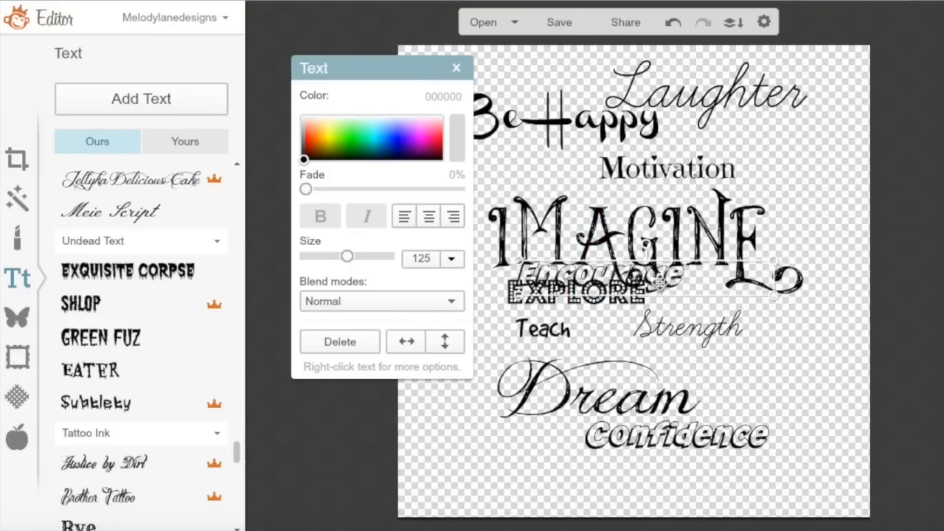
pyautogui.moveTo(660, 281); pyautogui.dragTo(788, 371)
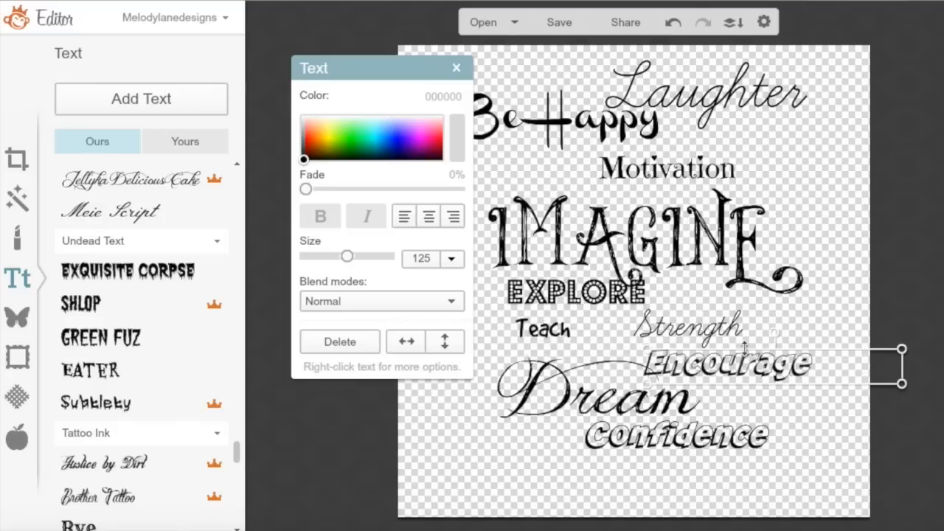
pyautogui.doubleClick(811, 364)
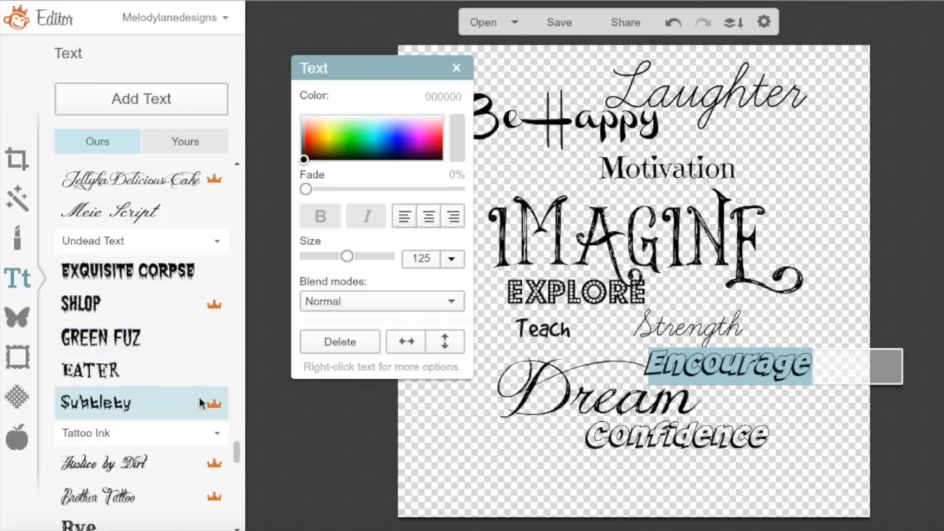
pyautogui.scroll(-5, 237, 455)
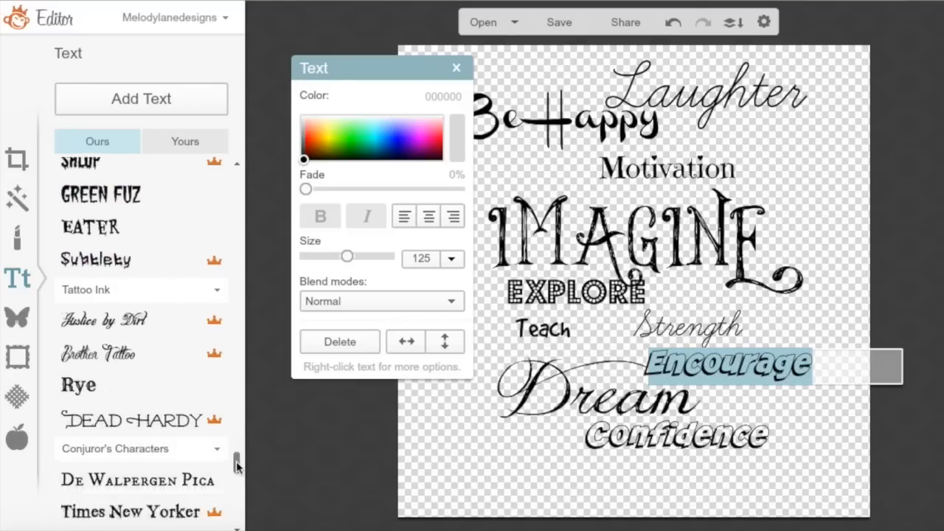
pyautogui.click(153, 365)
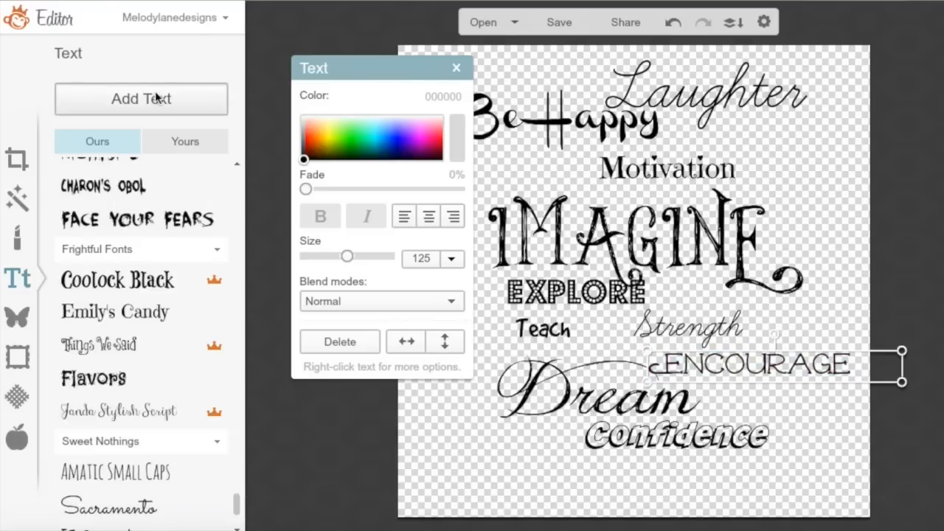
pyautogui.click(156, 95)
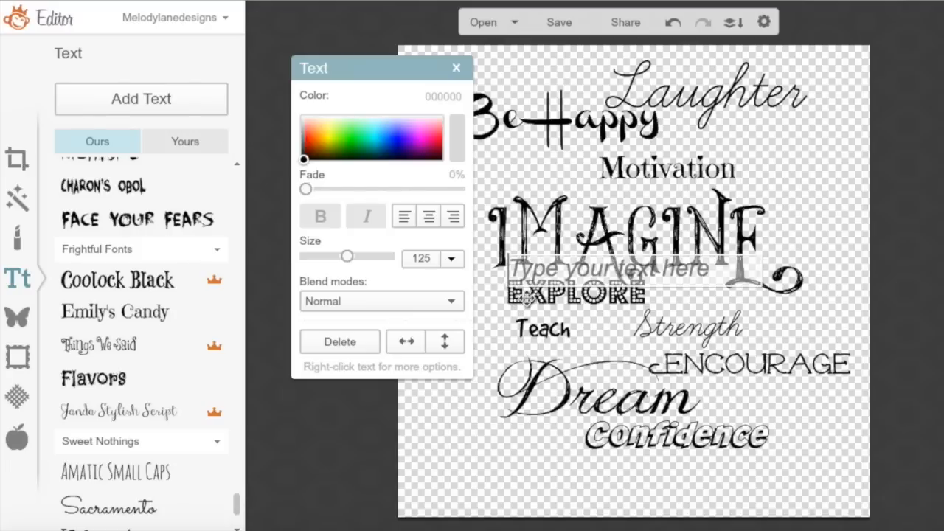
# Type 'ATTITUDE' and raise IMAGINE so it overlaps Motivation
pyautogui.write('ATT')
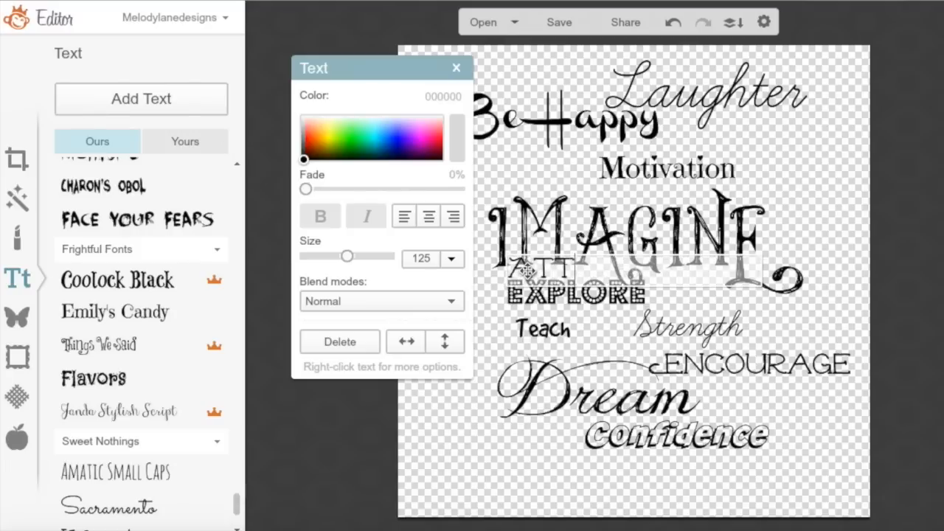
pyautogui.write('ITUDE')
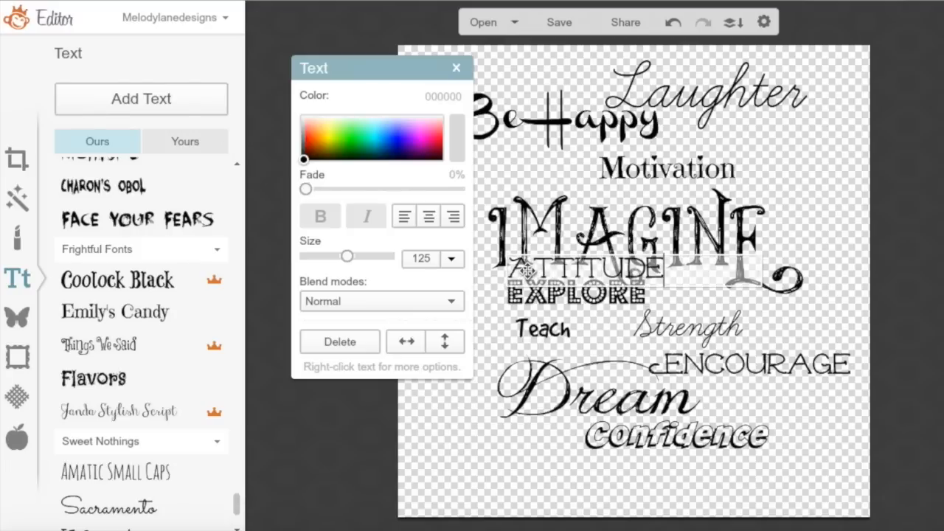
pyautogui.click(574, 257)
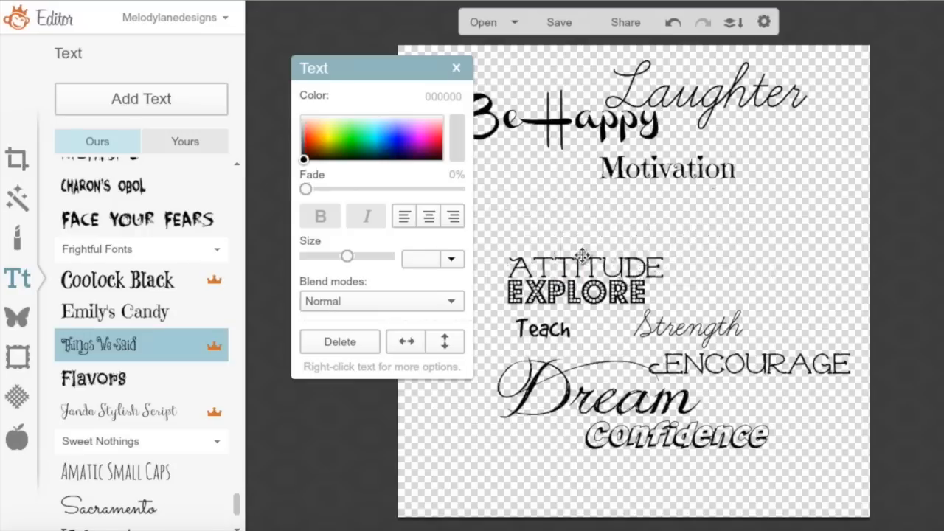
pyautogui.doubleClick(608, 262)
pyautogui.click(620, 237)
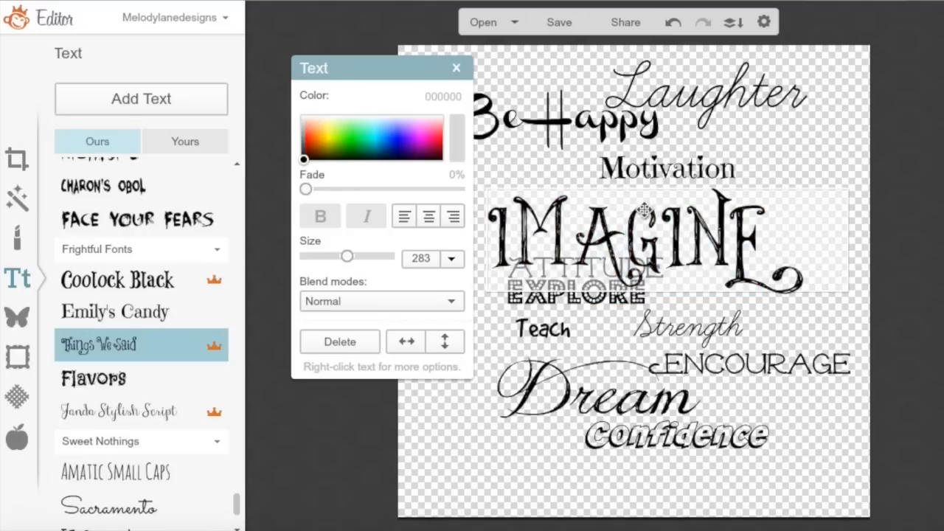
pyautogui.click(647, 208)
pyautogui.click(759, 155)
pyautogui.moveTo(762, 231); pyautogui.dragTo(762, 173)
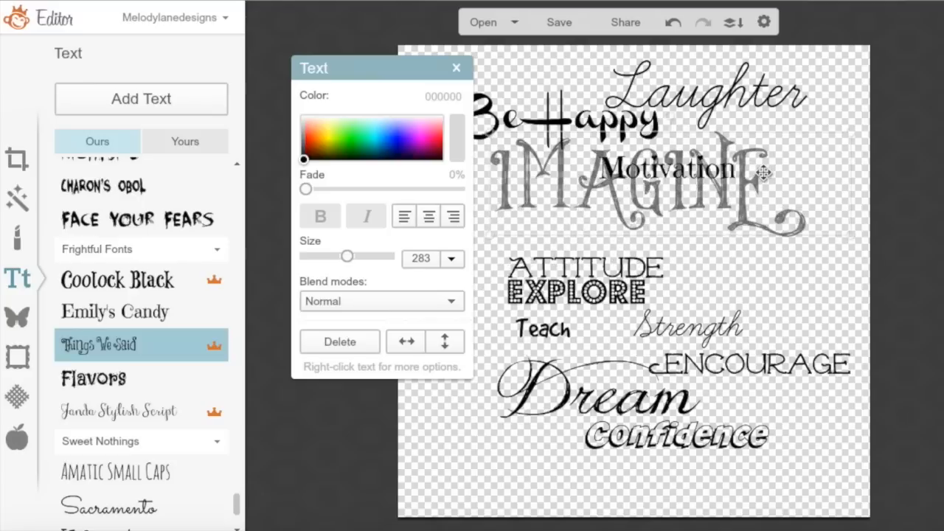
# Move Attitude to the bottom-left in Emily's Candy, narrow its box, and place a new box above EXPLORE
pyautogui.moveTo(612, 268); pyautogui.dragTo(531, 480)
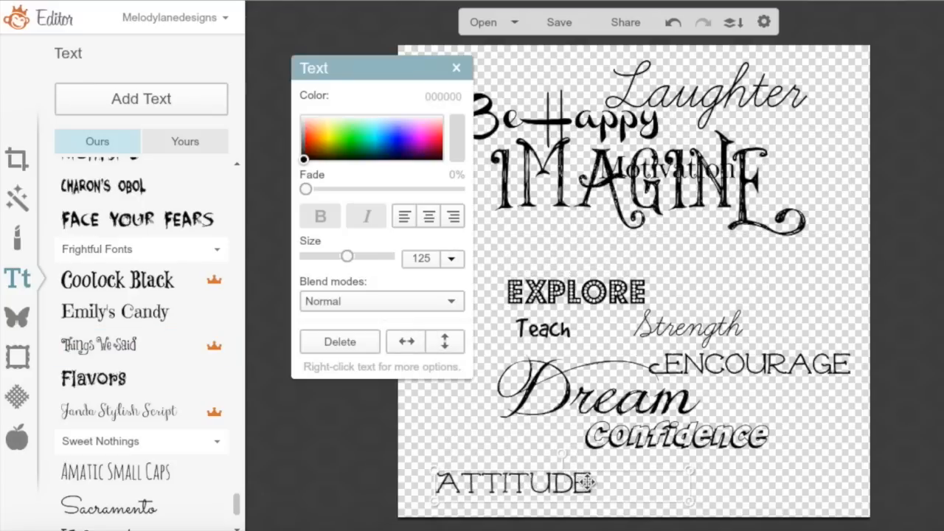
pyautogui.doubleClick(583, 483)
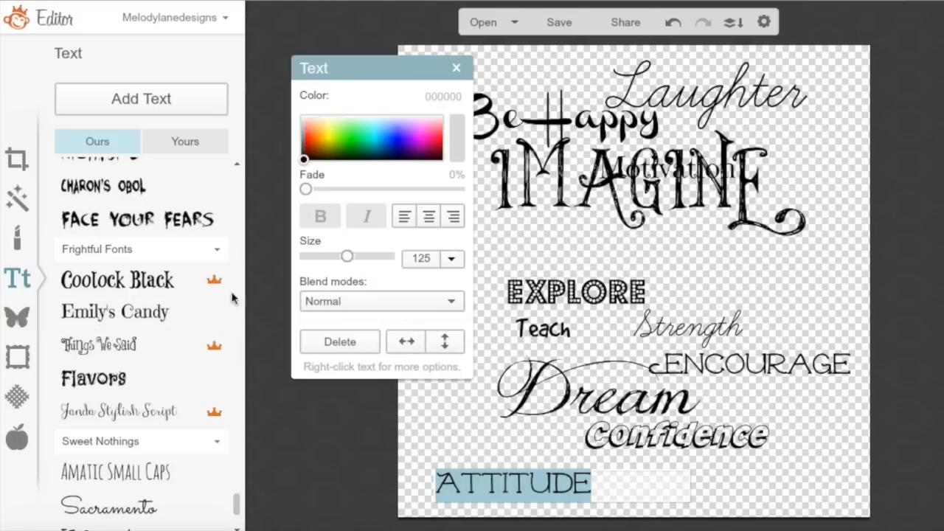
pyautogui.click(141, 283)
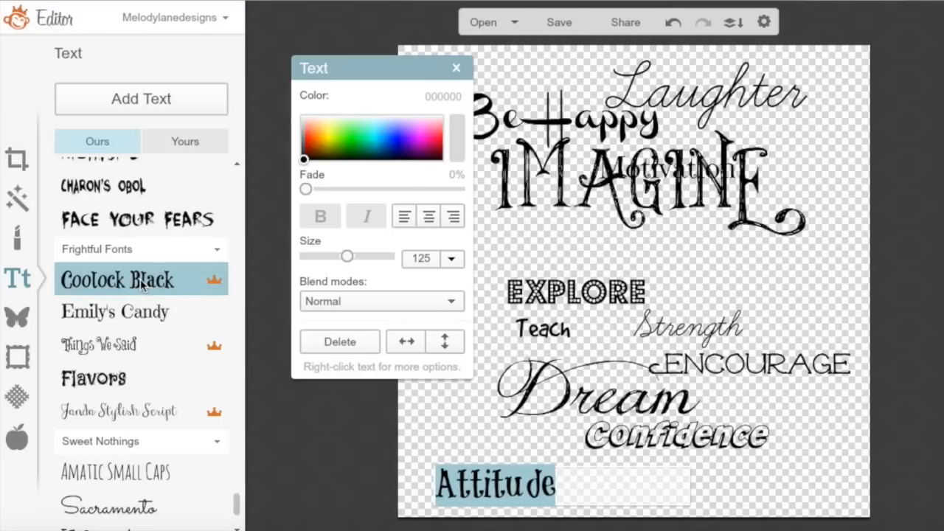
pyautogui.click(91, 314)
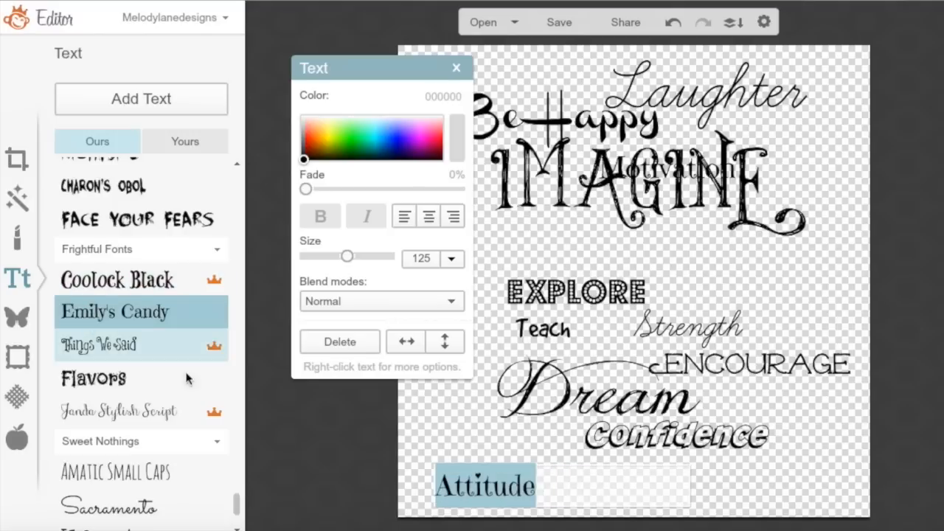
pyautogui.click(528, 459)
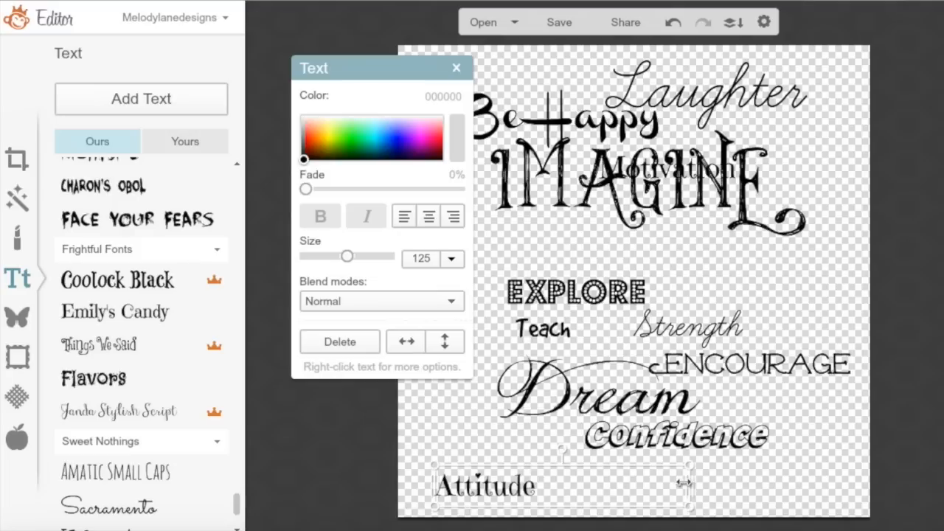
pyautogui.moveTo(686, 485); pyautogui.dragTo(557, 489)
pyautogui.moveTo(533, 267); pyautogui.dragTo(531, 252)
# Type 'Positive Thinking' above EXPLORE and set it in the Things We Said font
pyautogui.write('Po')
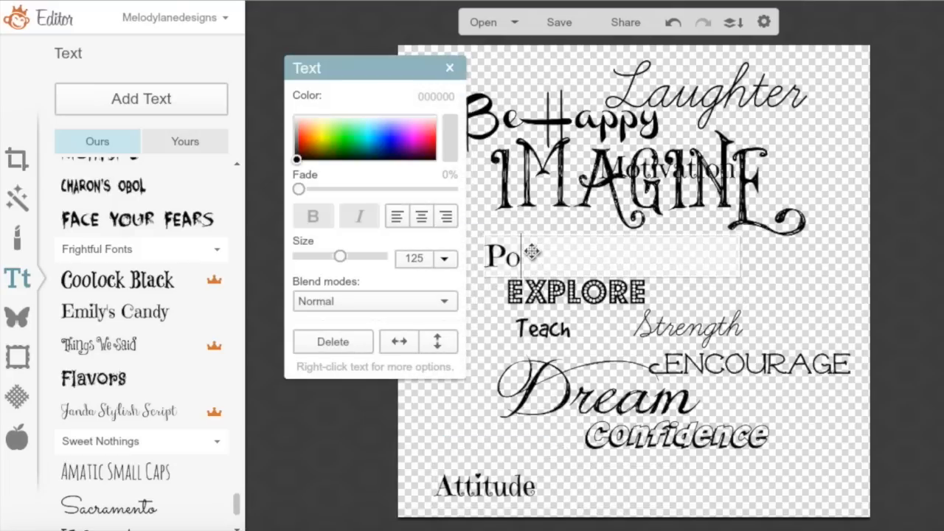
pyautogui.write('sitive')
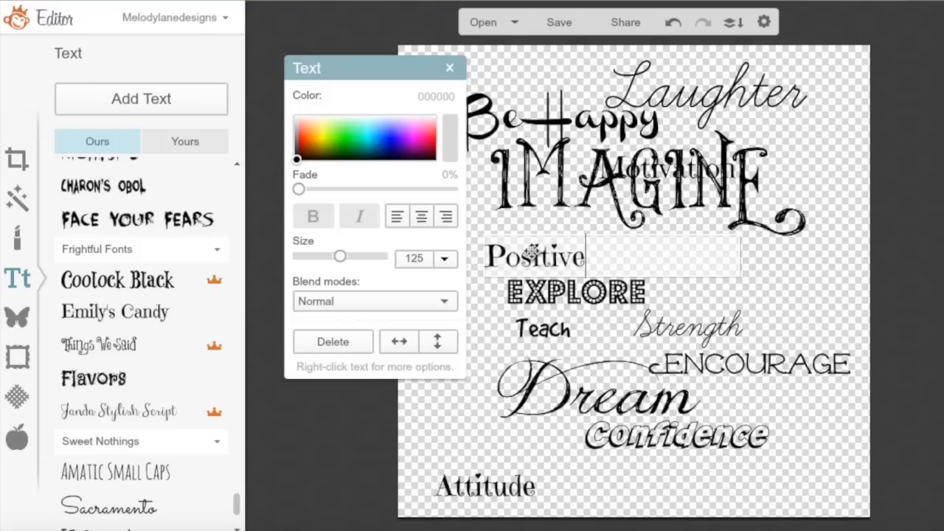
pyautogui.write(' Thi')
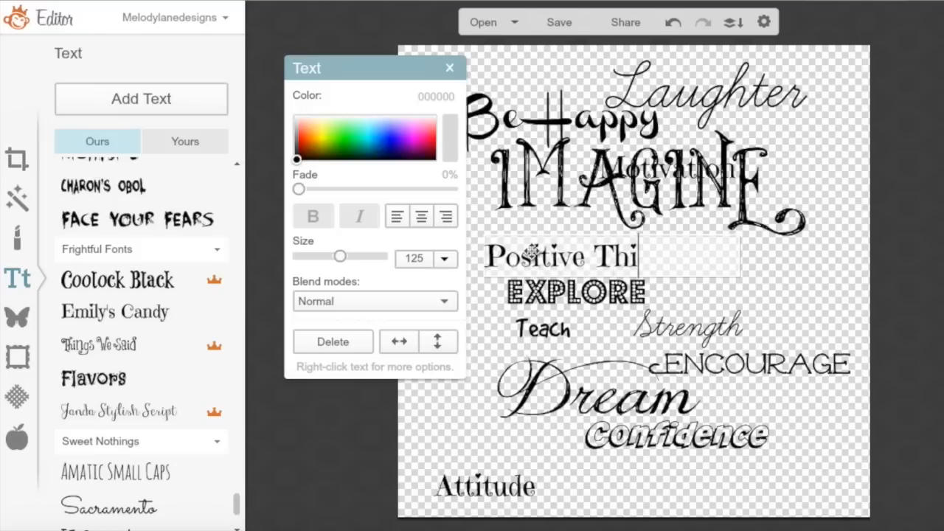
pyautogui.write('nking')
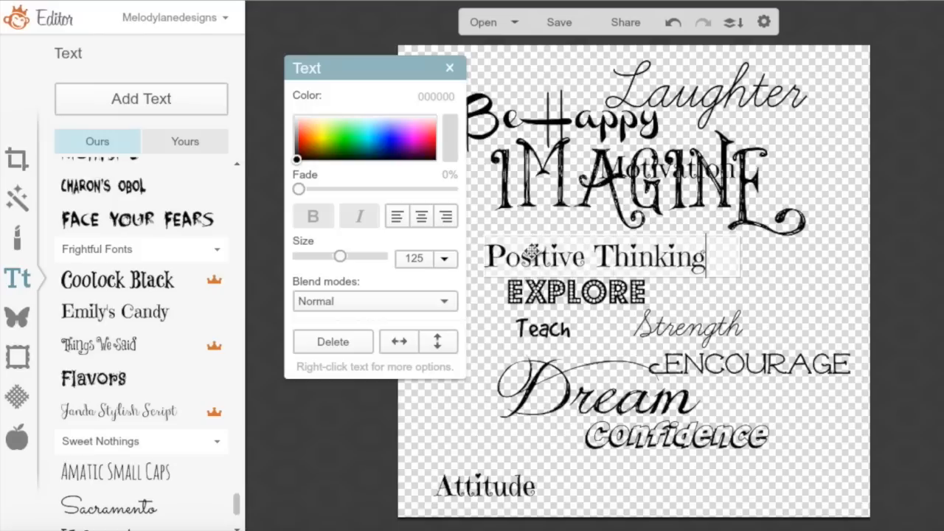
pyautogui.click(123, 346)
pyautogui.moveTo(706, 257); pyautogui.dragTo(484, 258)
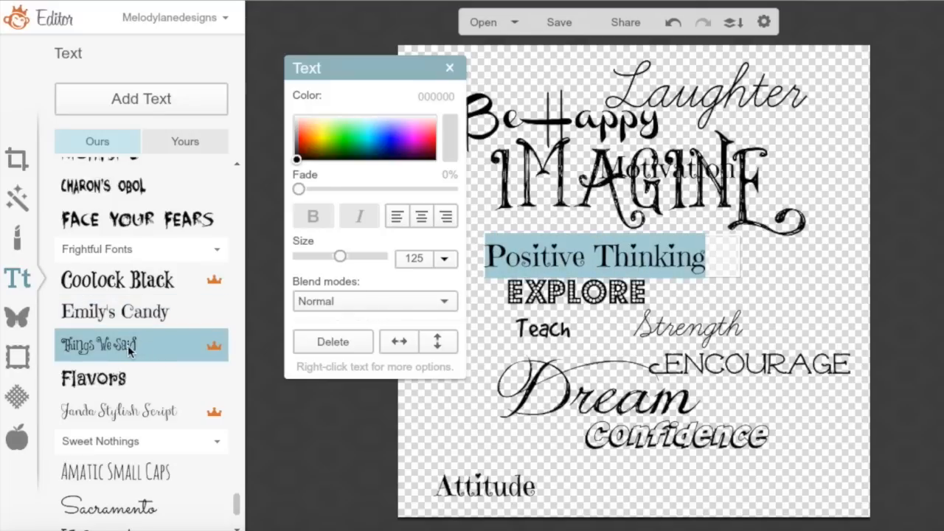
pyautogui.click(100, 378)
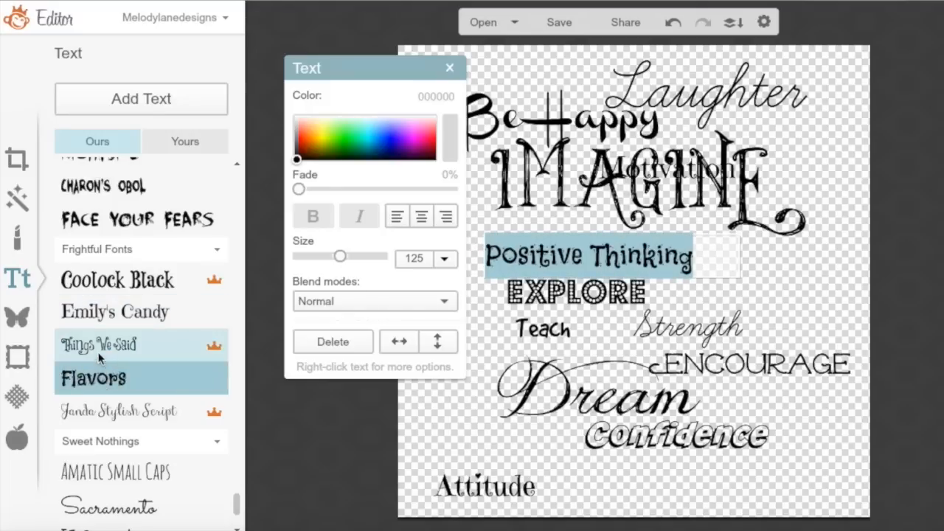
pyautogui.click(100, 348)
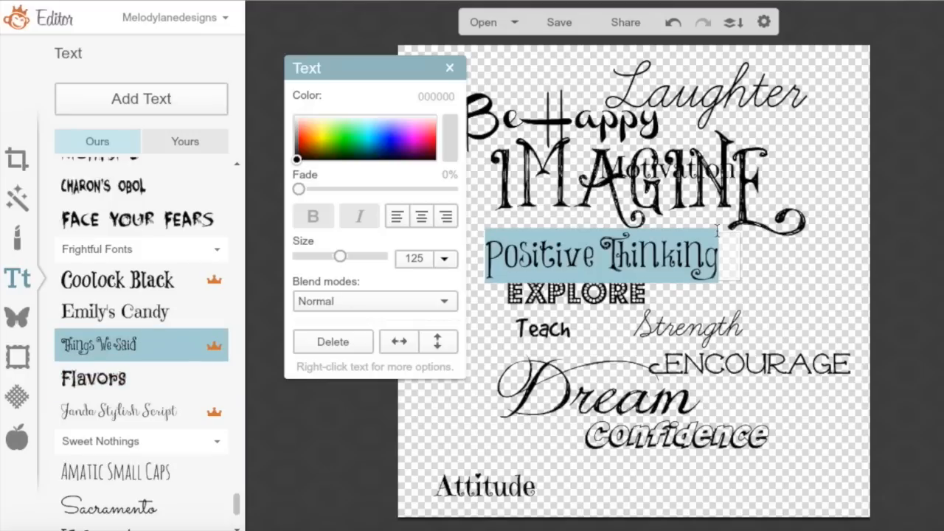
pyautogui.click(633, 258)
pyautogui.click(642, 493)
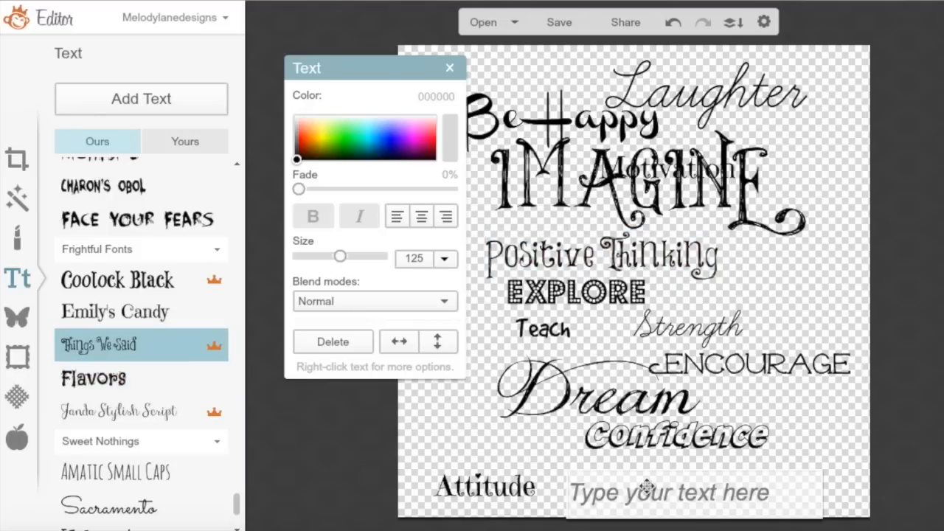
# Type 'Inspire' beside Attitude, style it in Sacramento script, and close the text settings
pyautogui.write('Inspire')
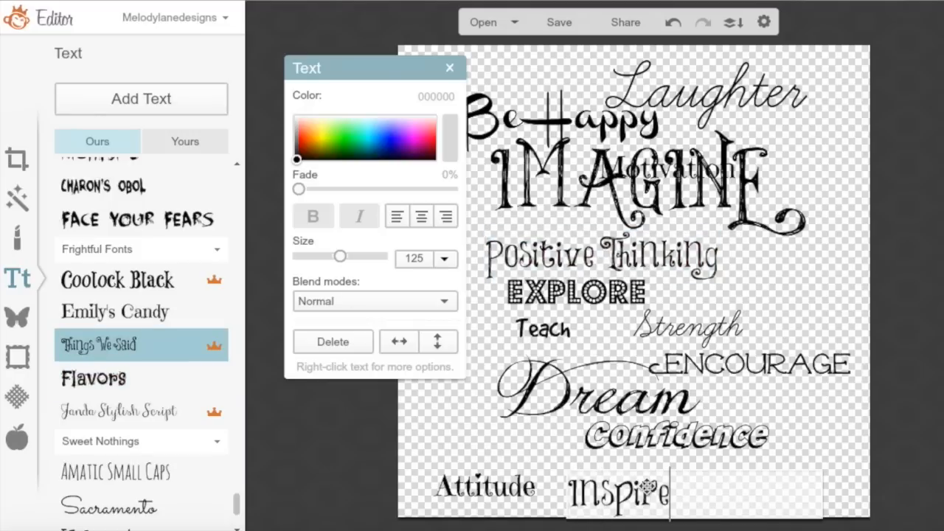
pyautogui.click(114, 510)
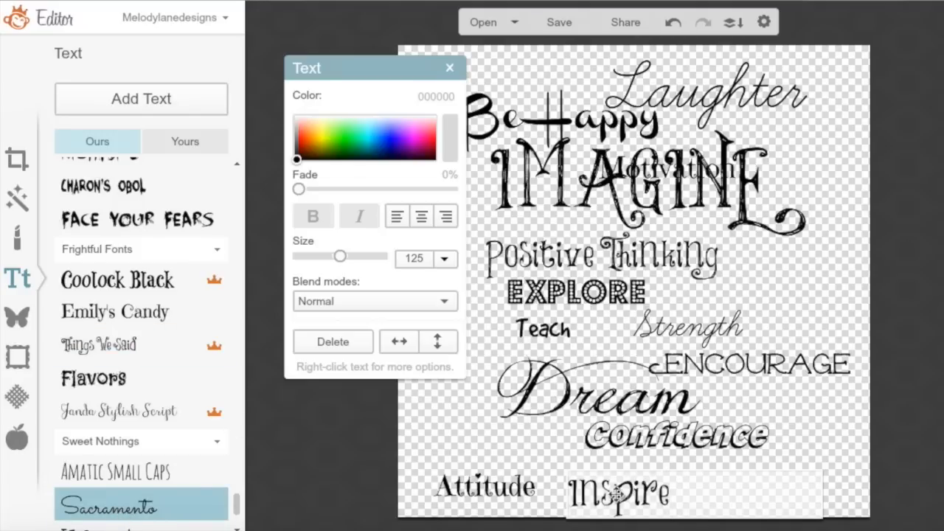
pyautogui.hotkey('shift', 'Left')
pyautogui.hotkey('shift', 'Left')
pyautogui.hotkey('shift', 'Left')
pyautogui.hotkey('shift', 'Left')
pyautogui.hotkey('shift', 'Left')
pyautogui.hotkey('shift', 'Left')
pyautogui.hotkey('shift', 'Left')
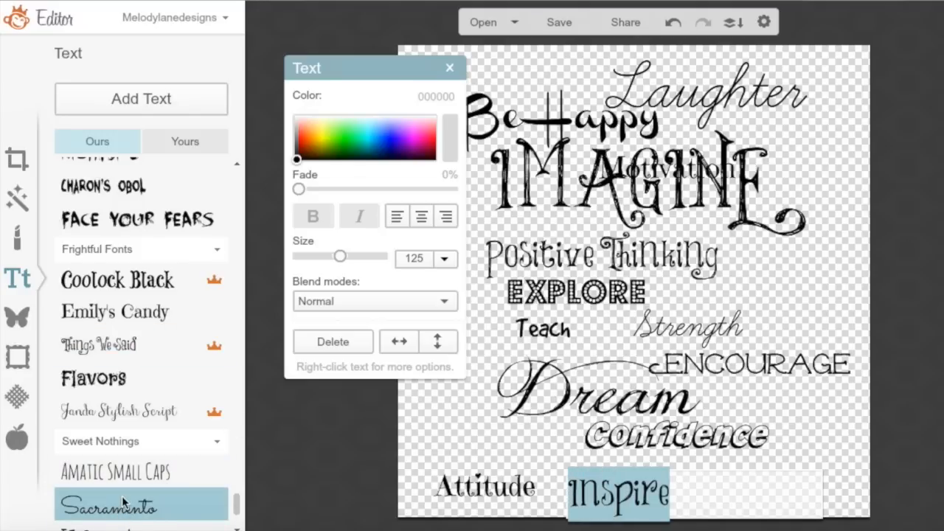
pyautogui.click(120, 476)
pyautogui.click(118, 506)
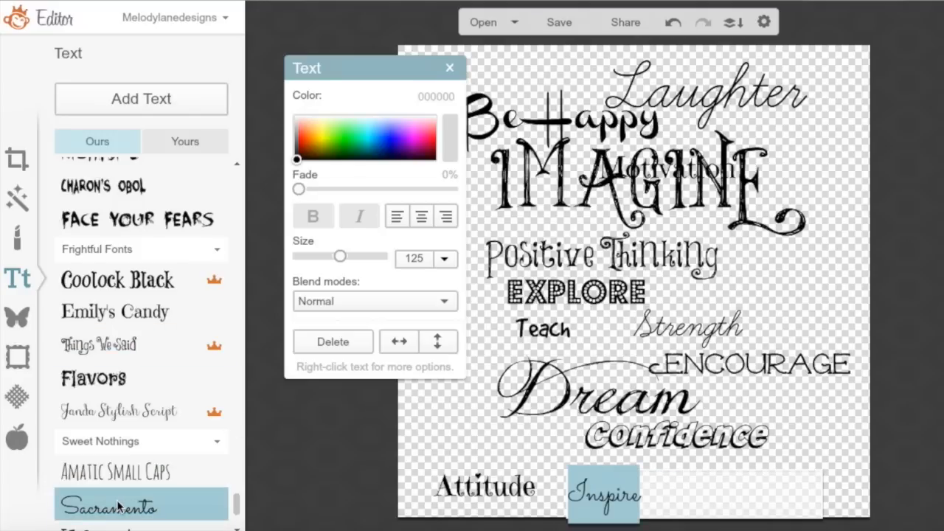
pyautogui.moveTo(236, 500); pyautogui.dragTo(237, 507)
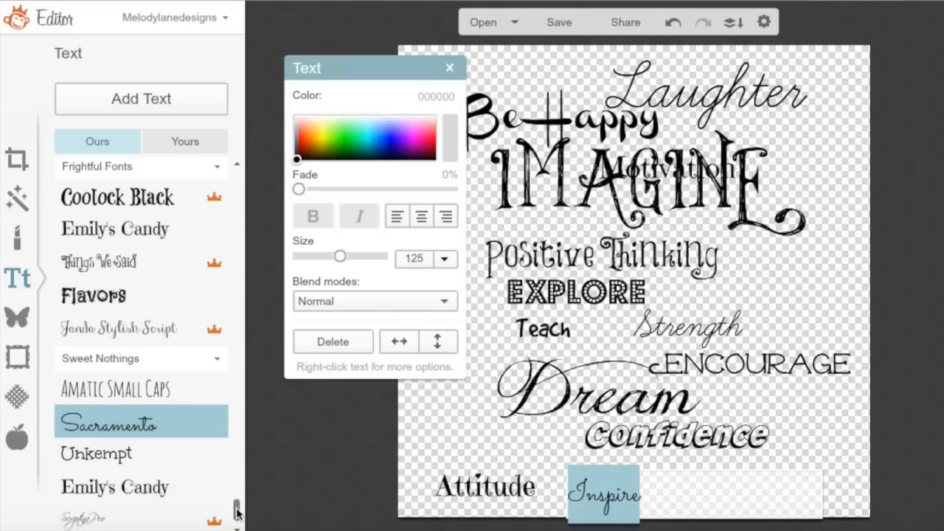
pyautogui.moveTo(236, 505); pyautogui.dragTo(243, 481)
pyautogui.click(671, 486)
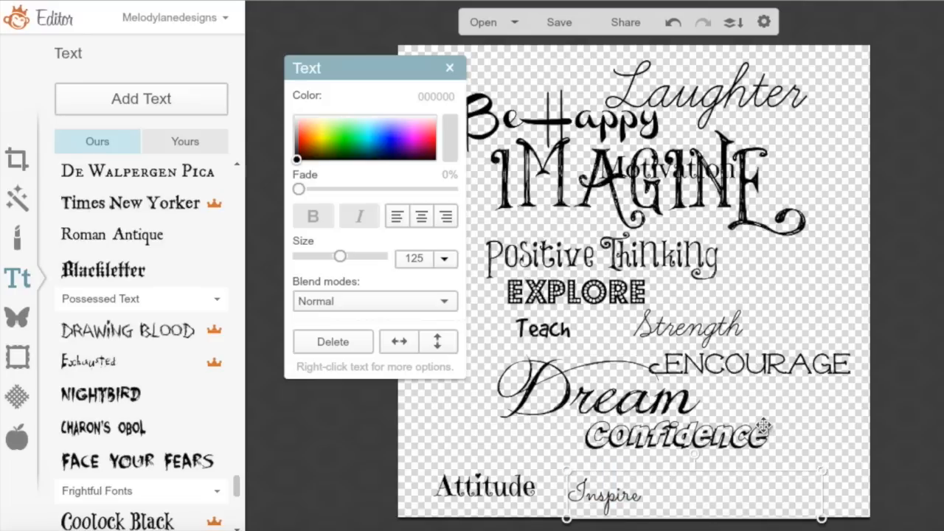
pyautogui.click(450, 69)
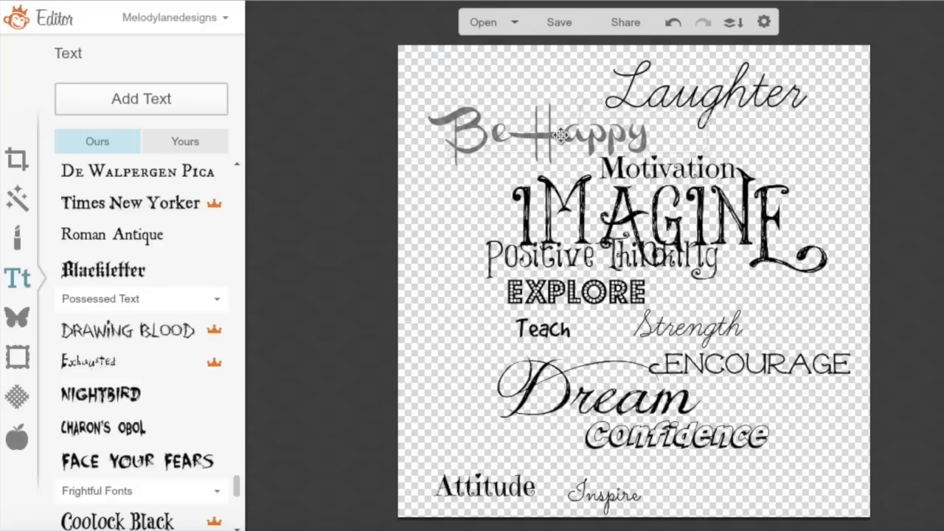
# Rotate Attitude vertical, enlarge it along the left edge, and shift EXPLORE right
pyautogui.moveTo(560, 135); pyautogui.dragTo(568, 135)
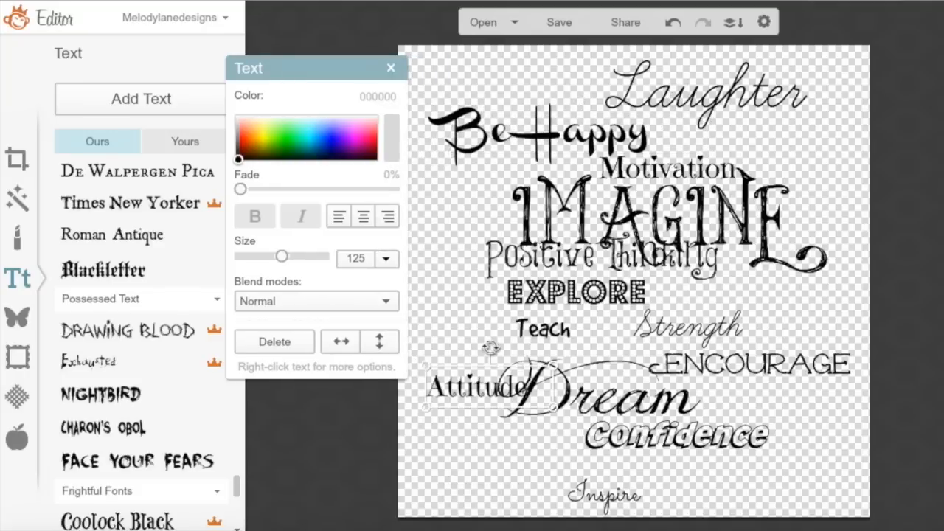
pyautogui.moveTo(490, 347); pyautogui.dragTo(435, 390)
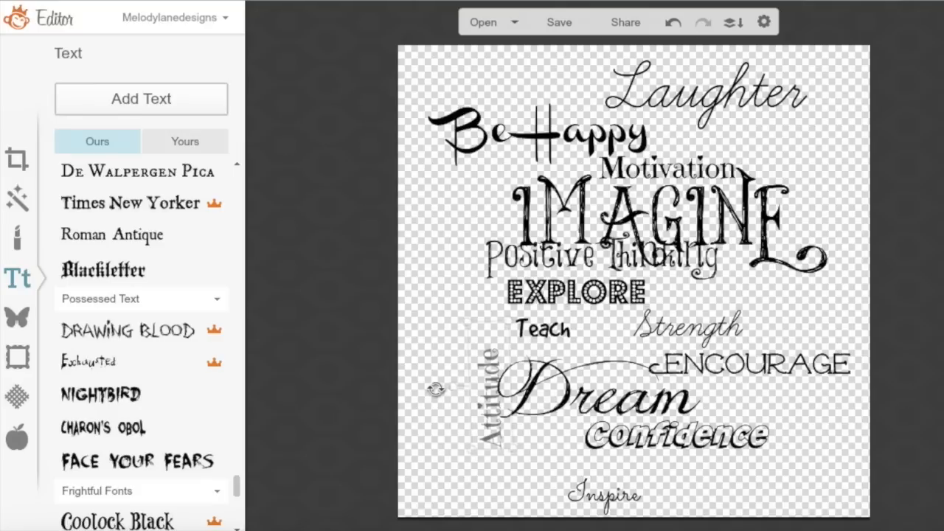
pyautogui.moveTo(496, 412); pyautogui.dragTo(475, 248)
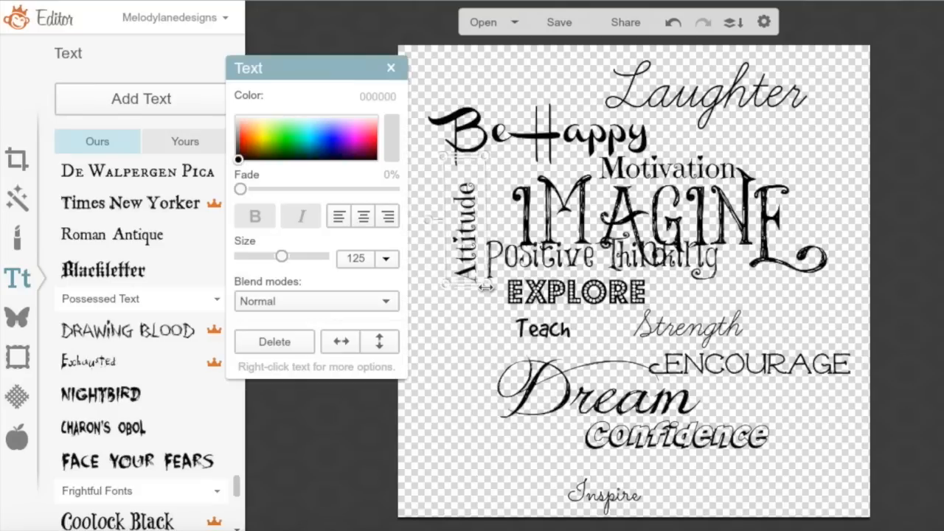
pyautogui.moveTo(486, 287); pyautogui.dragTo(353, 455)
pyautogui.moveTo(430, 417); pyautogui.dragTo(474, 359)
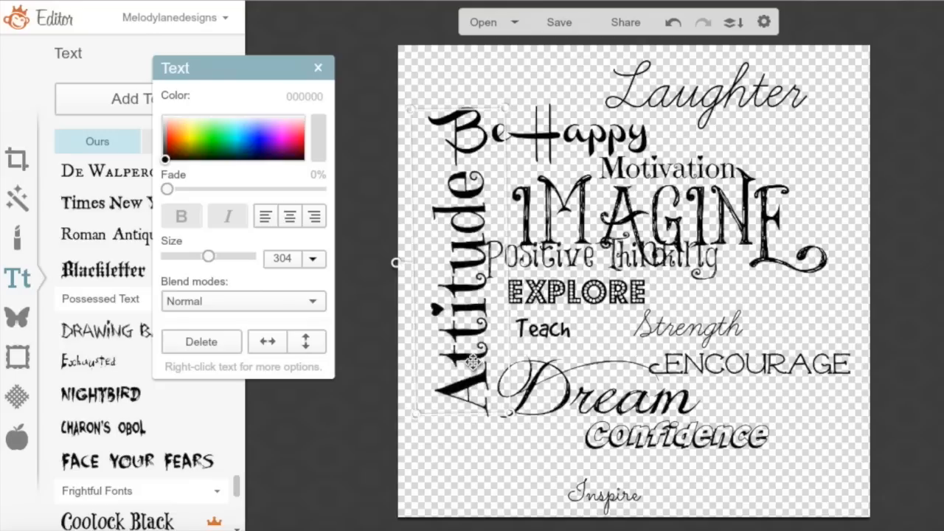
pyautogui.moveTo(396, 261); pyautogui.dragTo(396, 262)
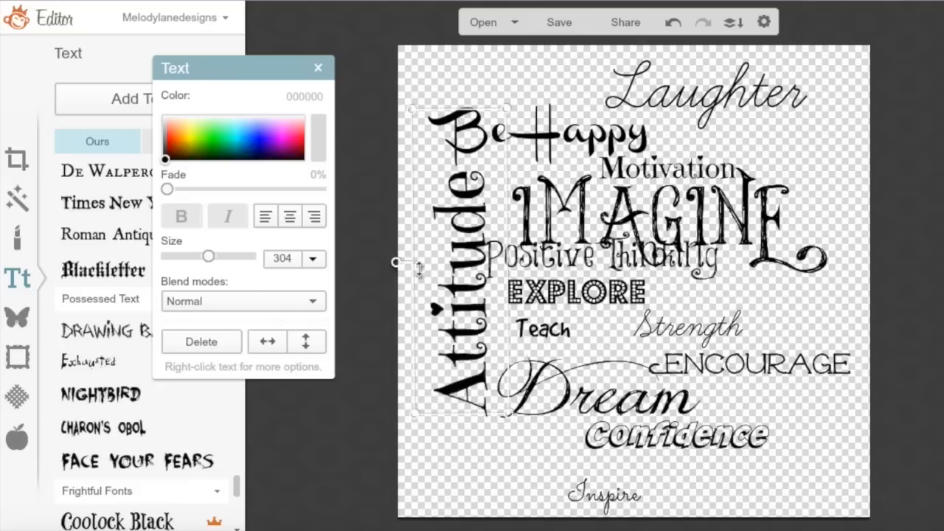
pyautogui.click(709, 319)
pyautogui.moveTo(589, 291); pyautogui.dragTo(737, 296)
# Enlarge EXPLORE and move Strength left next to Teach
pyautogui.moveTo(817, 320); pyautogui.dragTo(875, 333)
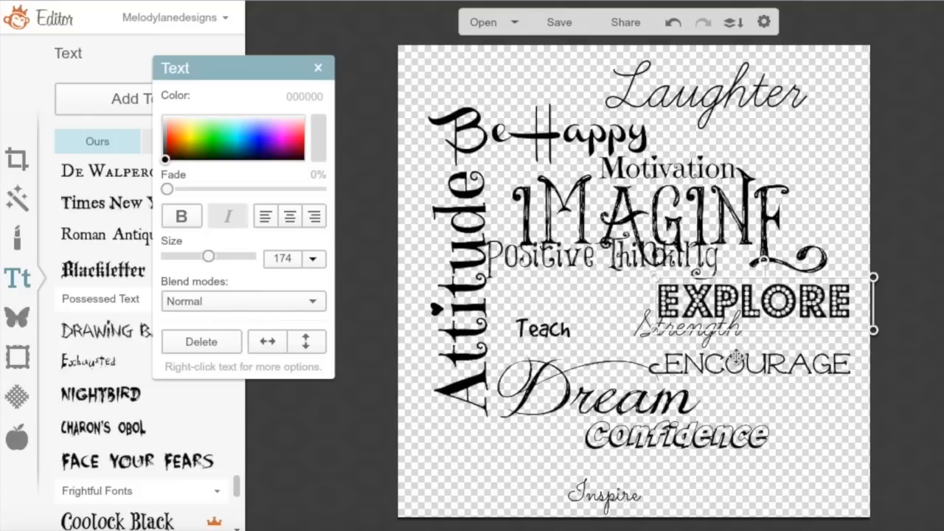
pyautogui.click(639, 331)
pyautogui.moveTo(601, 337); pyautogui.dragTo(581, 353)
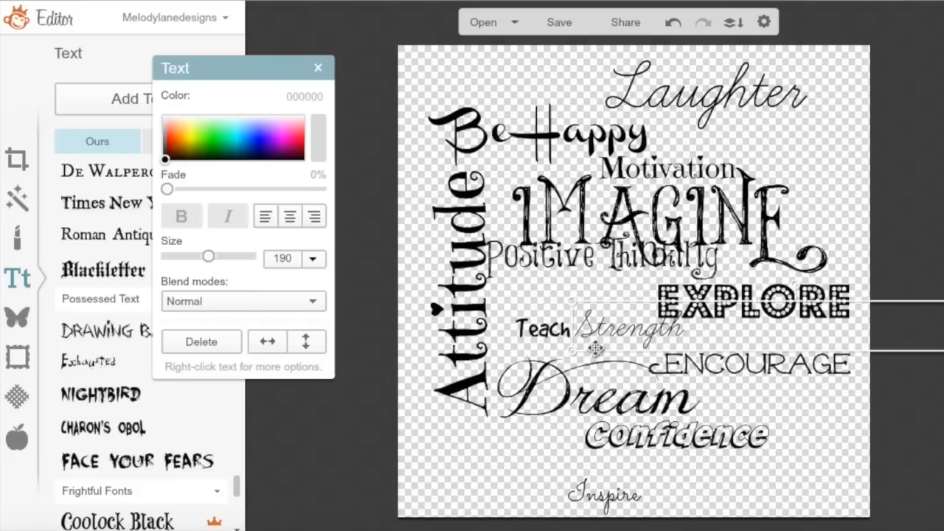
# Shrink Laughter and set it beside Be Happy, then move Dream and Strength
pyautogui.click(695, 104)
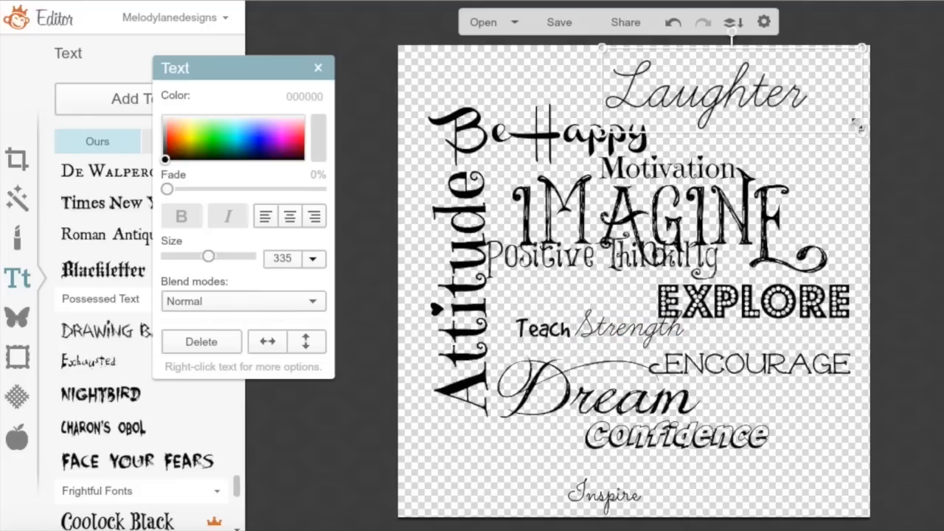
pyautogui.moveTo(861, 130); pyautogui.dragTo(832, 115)
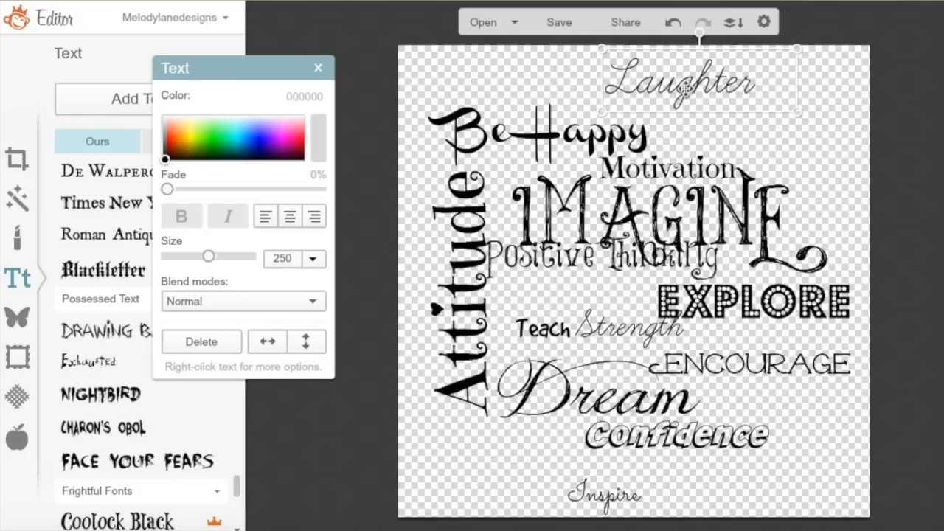
pyautogui.moveTo(686, 89); pyautogui.dragTo(743, 138)
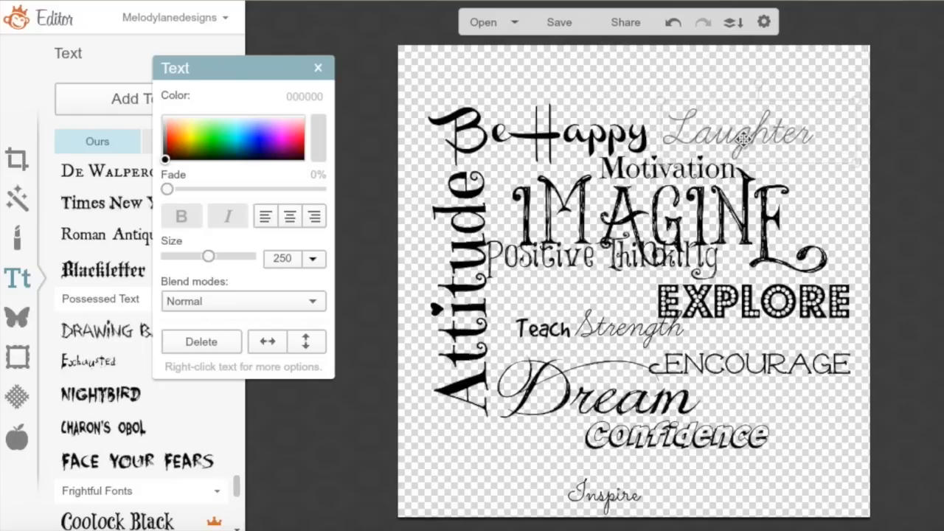
pyautogui.moveTo(743, 138); pyautogui.dragTo(741, 139)
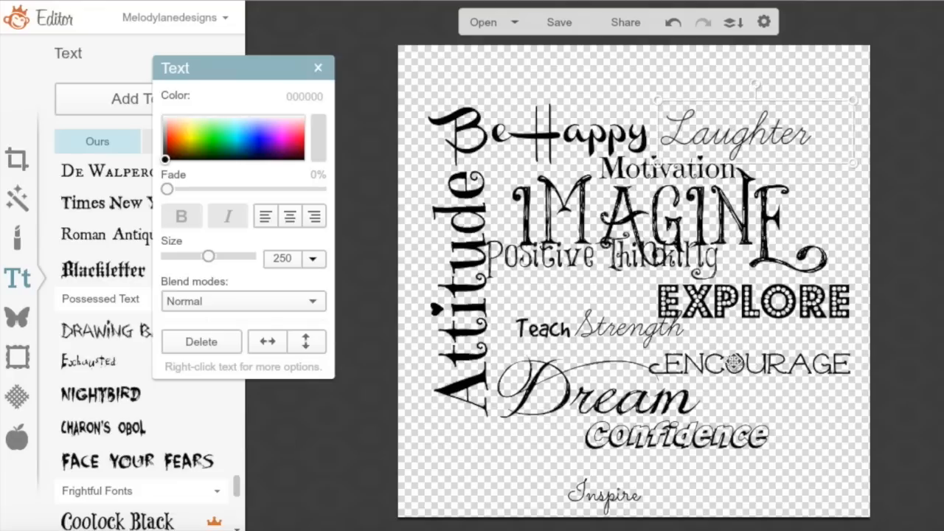
pyautogui.moveTo(616, 404); pyautogui.dragTo(599, 414)
pyautogui.moveTo(601, 333); pyautogui.dragTo(487, 419)
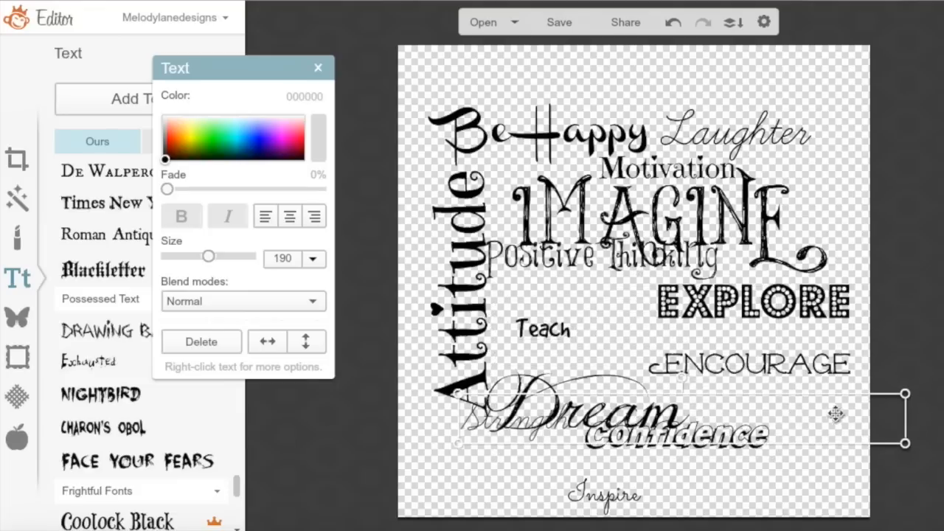
# Move Teach to the lower right, Dream under IMAGINE, Positive Thinking lower, and Confidence beside Dream
pyautogui.moveTo(907, 418); pyautogui.dragTo(740, 426)
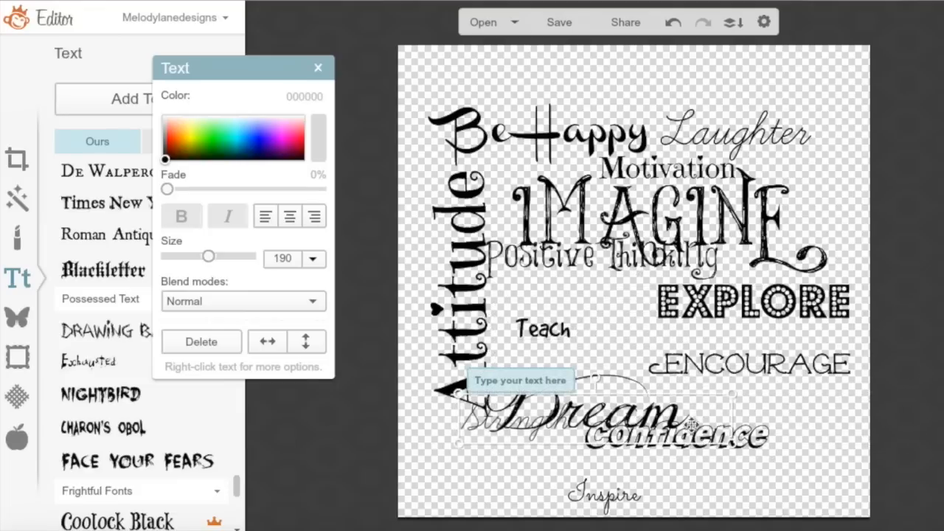
pyautogui.moveTo(561, 336); pyautogui.dragTo(789, 419)
pyautogui.moveTo(569, 416); pyautogui.dragTo(652, 423)
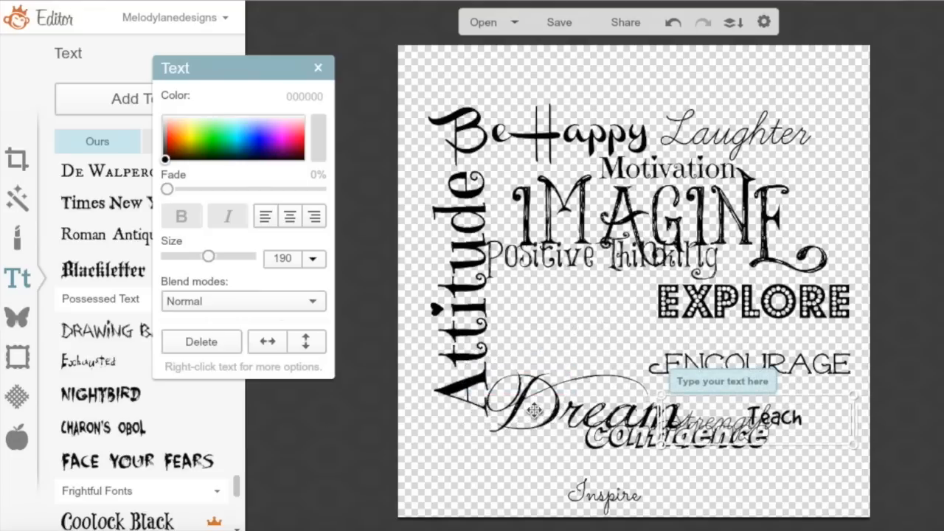
pyautogui.moveTo(535, 412); pyautogui.dragTo(529, 330)
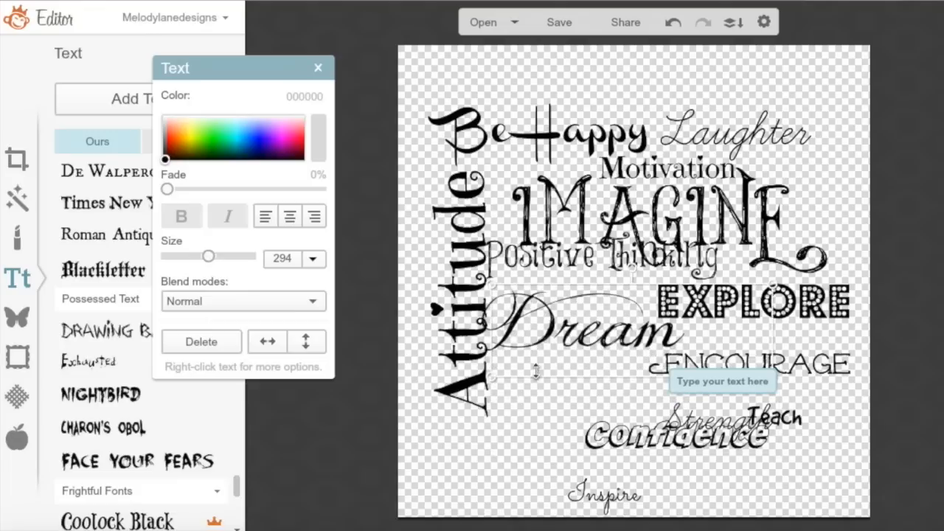
pyautogui.moveTo(544, 258); pyautogui.dragTo(549, 383)
pyautogui.moveTo(566, 330); pyautogui.dragTo(573, 300)
pyautogui.moveTo(671, 293); pyautogui.dragTo(671, 293)
pyautogui.moveTo(753, 302); pyautogui.dragTo(757, 337)
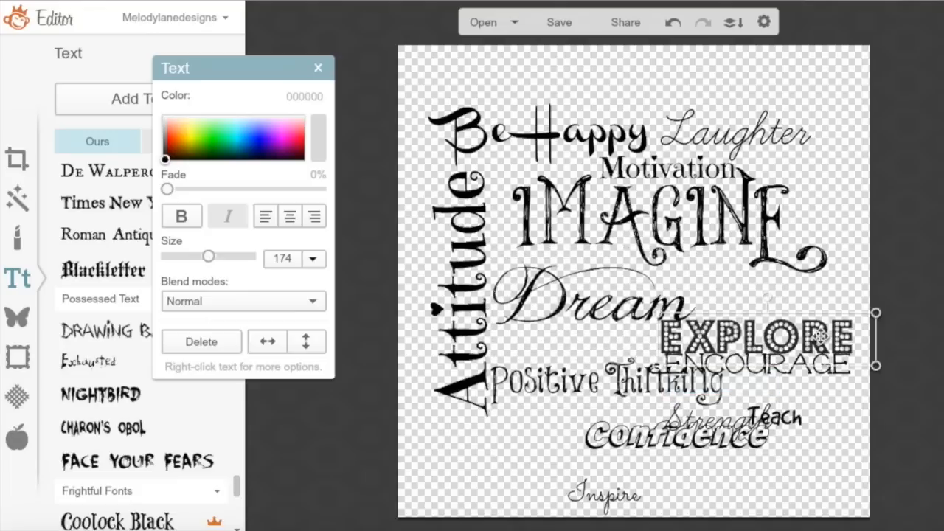
# Rotate Strength 90° and place it vertically at the top right beside IMAGINE
pyautogui.moveTo(677, 436); pyautogui.dragTo(755, 281)
pyautogui.moveTo(704, 424); pyautogui.dragTo(610, 428)
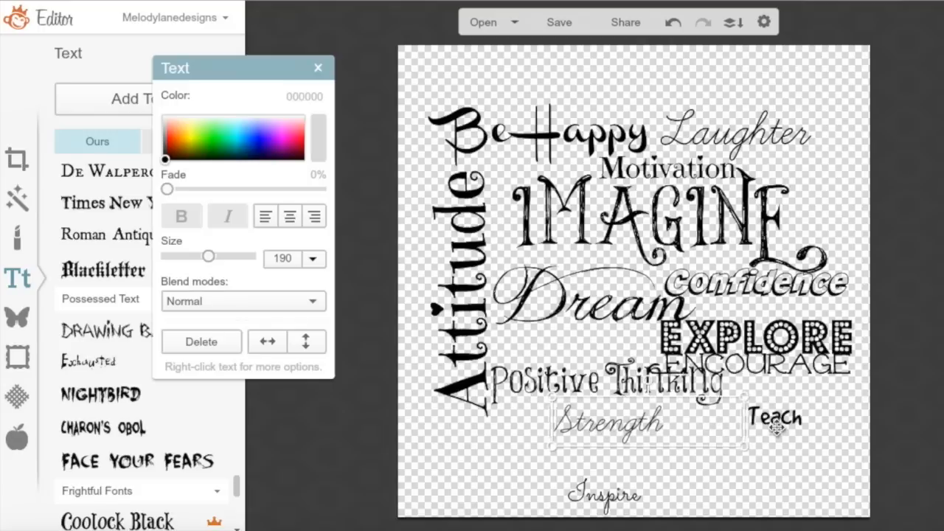
pyautogui.click(775, 425)
pyautogui.click(618, 422)
pyautogui.moveTo(648, 381); pyautogui.dragTo(707, 428)
pyautogui.moveTo(626, 472); pyautogui.dragTo(788, 286)
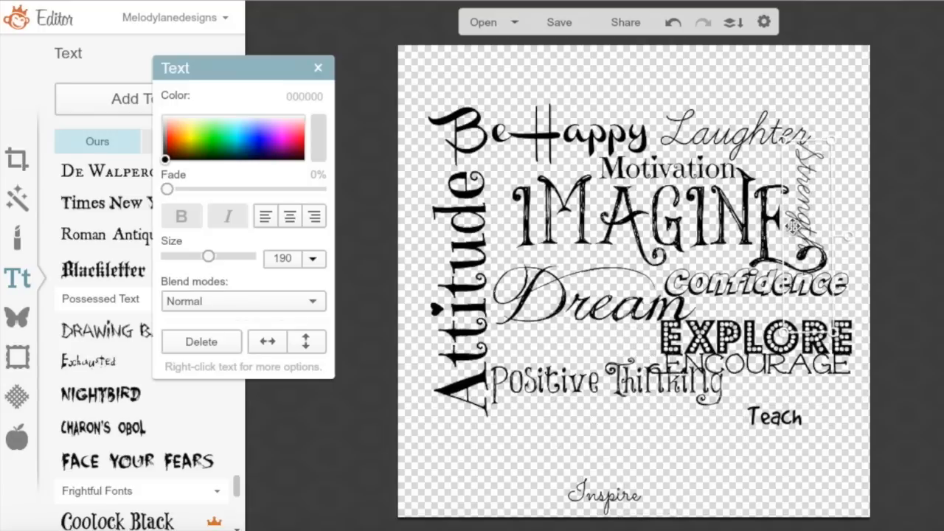
pyautogui.moveTo(251, 87); pyautogui.dragTo(382, 54)
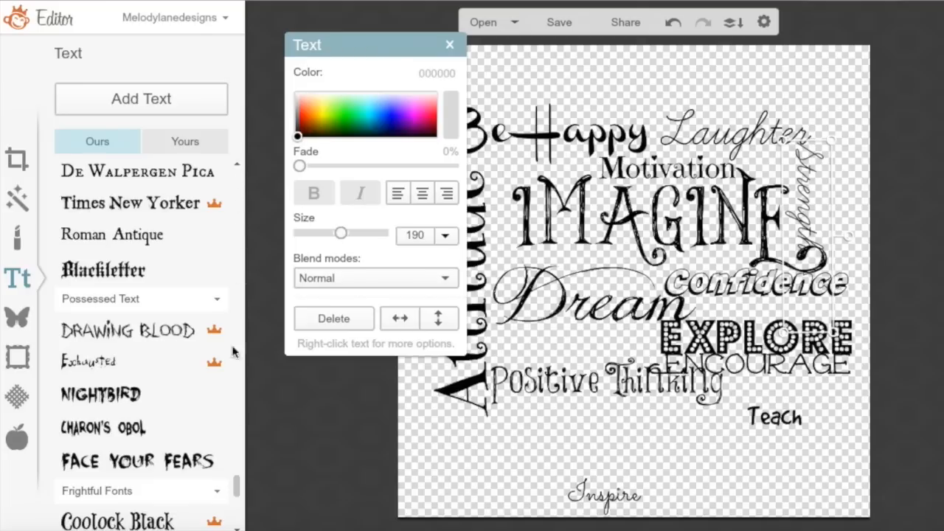
# Set Strength in the Badaboom font and shrink it to size 110
pyautogui.moveTo(238, 489)
pyautogui.mouseDown()
pyautogui.moveTo(241, 502)
pyautogui.moveTo(244, 424)
pyautogui.mouseUp()
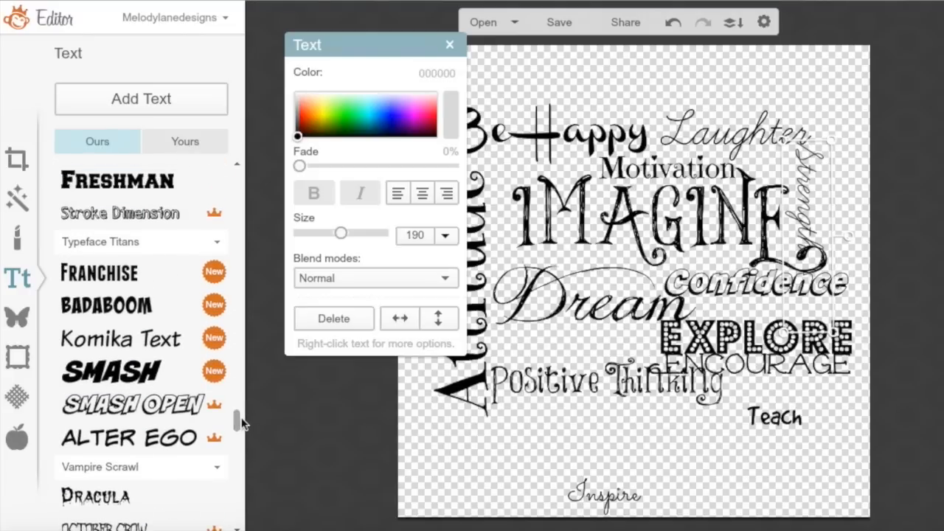
pyautogui.click(137, 305)
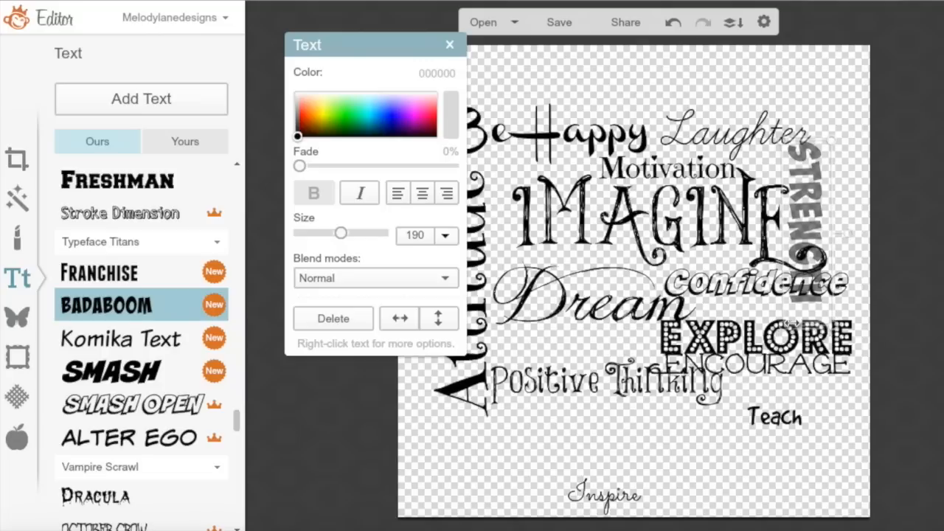
pyautogui.moveTo(784, 319); pyautogui.dragTo(804, 277)
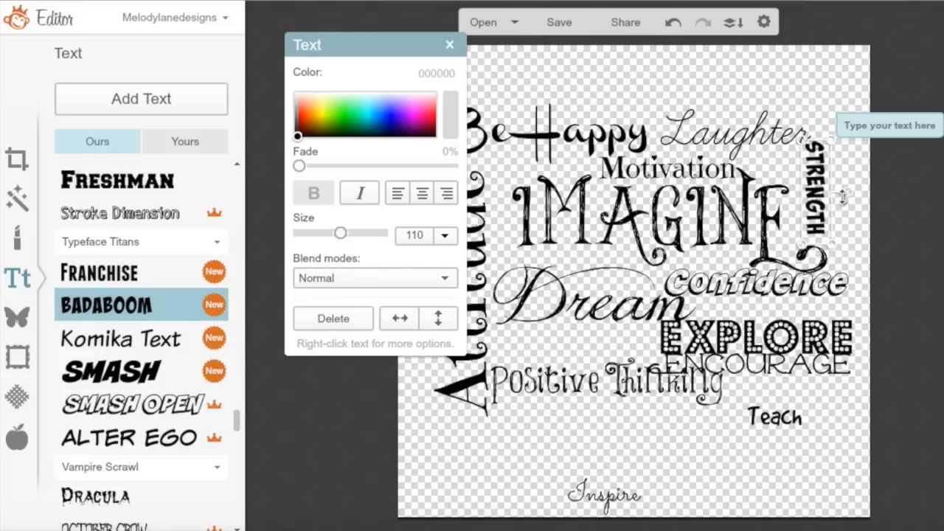
pyautogui.moveTo(823, 199)
pyautogui.mouseDown()
pyautogui.moveTo(811, 200)
pyautogui.moveTo(823, 205)
pyautogui.mouseUp()
# Move Positive Thinking and ENCOURAGE down, and enlarge Inspire to 284 under Dream
pyautogui.click(849, 121)
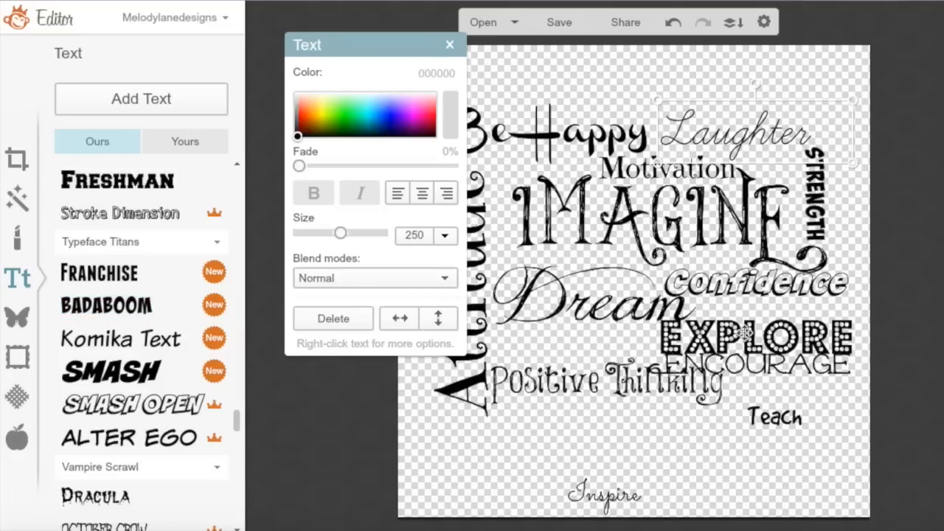
pyautogui.moveTo(730, 385); pyautogui.dragTo(723, 415)
pyautogui.moveTo(754, 367); pyautogui.dragTo(674, 439)
pyautogui.moveTo(616, 496); pyautogui.dragTo(572, 362)
pyautogui.moveTo(773, 362); pyautogui.dragTo(608, 360)
pyautogui.moveTo(604, 385); pyautogui.dragTo(730, 442)
pyautogui.moveTo(632, 387); pyautogui.dragTo(600, 363)
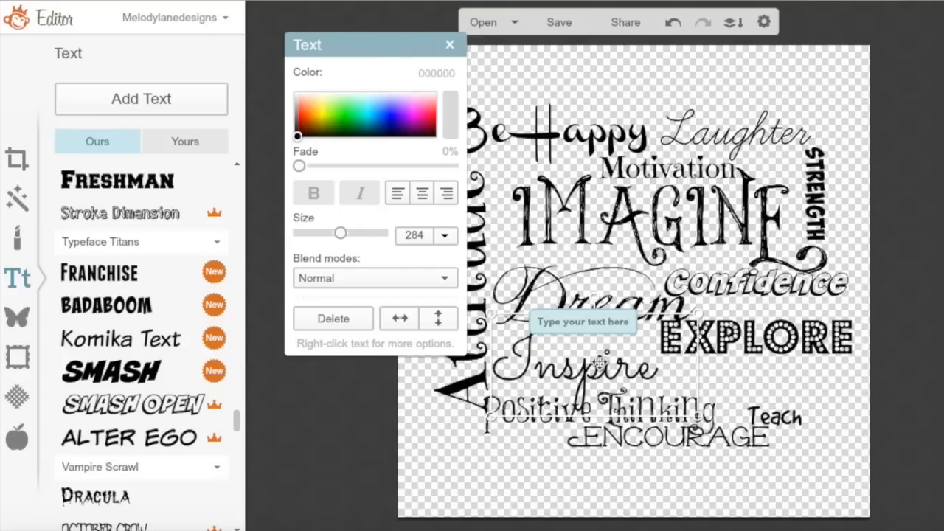
# Change Inspire to the Stroke Dimension font
pyautogui.doubleClick(600, 362)
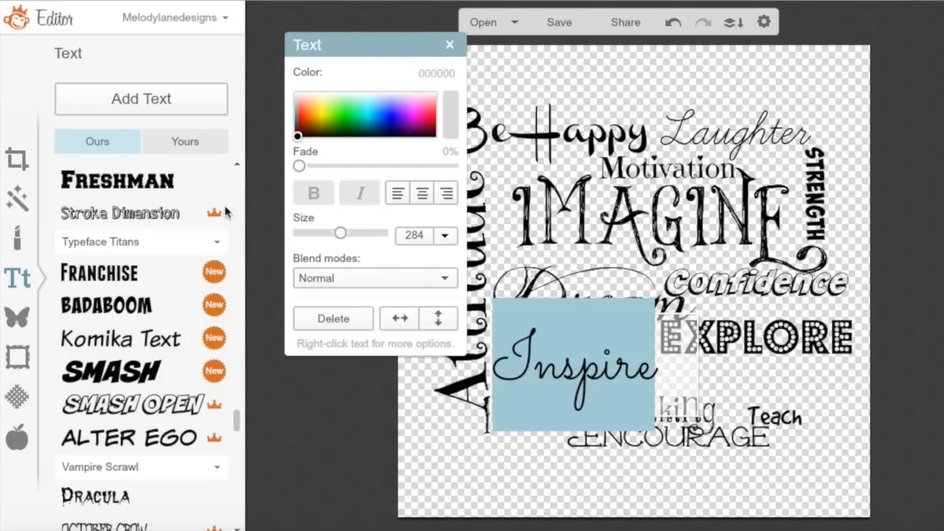
pyautogui.click(153, 188)
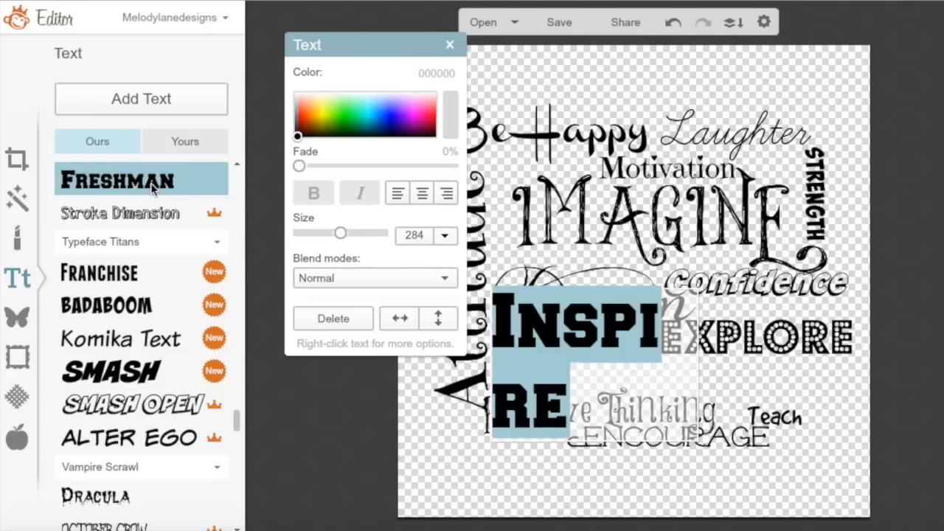
pyautogui.click(147, 213)
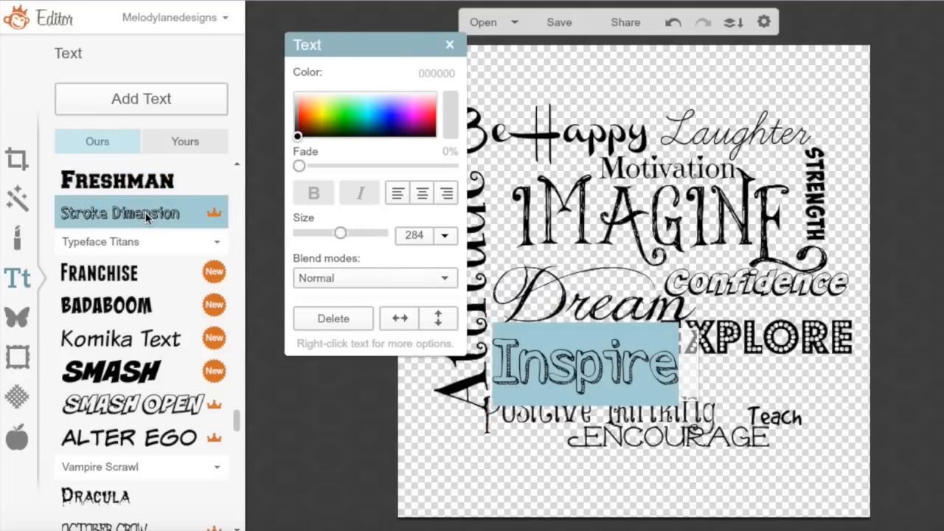
pyautogui.click(526, 461)
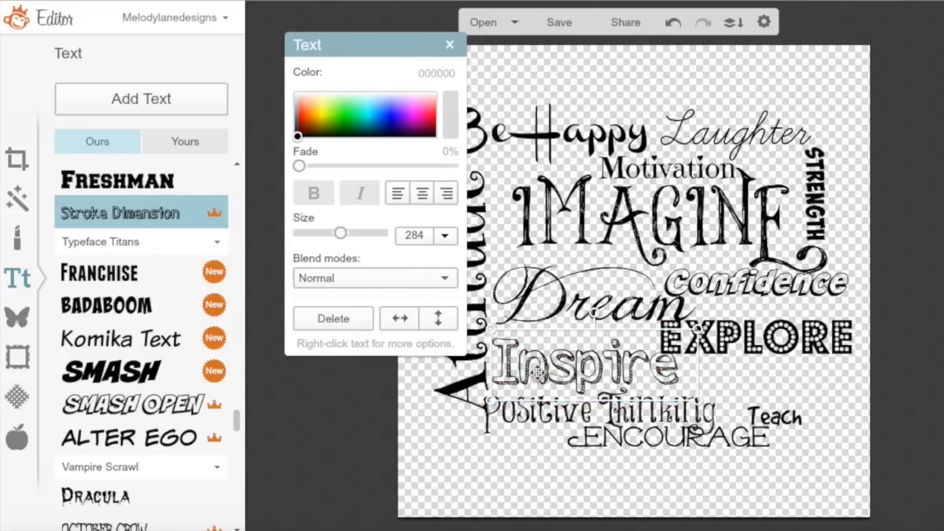
# Rearrange Inspire, EXPLORE, Positive Thinking and ENCOURAGE beneath Dream
pyautogui.moveTo(538, 373); pyautogui.dragTo(534, 370)
pyautogui.moveTo(752, 338); pyautogui.dragTo(773, 380)
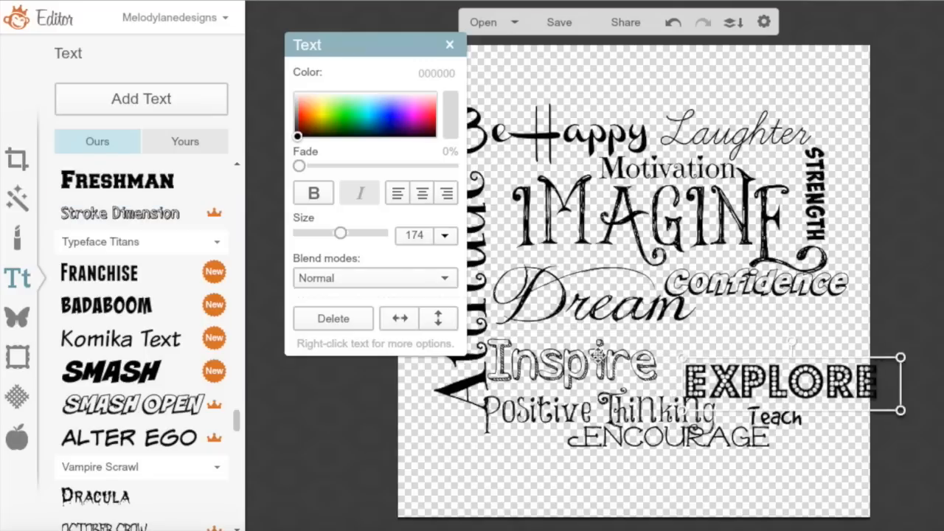
pyautogui.moveTo(594, 365); pyautogui.dragTo(783, 337)
pyautogui.moveTo(786, 397); pyautogui.dragTo(590, 381)
pyautogui.moveTo(703, 396); pyautogui.dragTo(696, 392)
pyautogui.moveTo(590, 370); pyautogui.dragTo(593, 370)
pyautogui.moveTo(582, 413); pyautogui.dragTo(722, 409)
pyautogui.moveTo(702, 448); pyautogui.dragTo(638, 457)
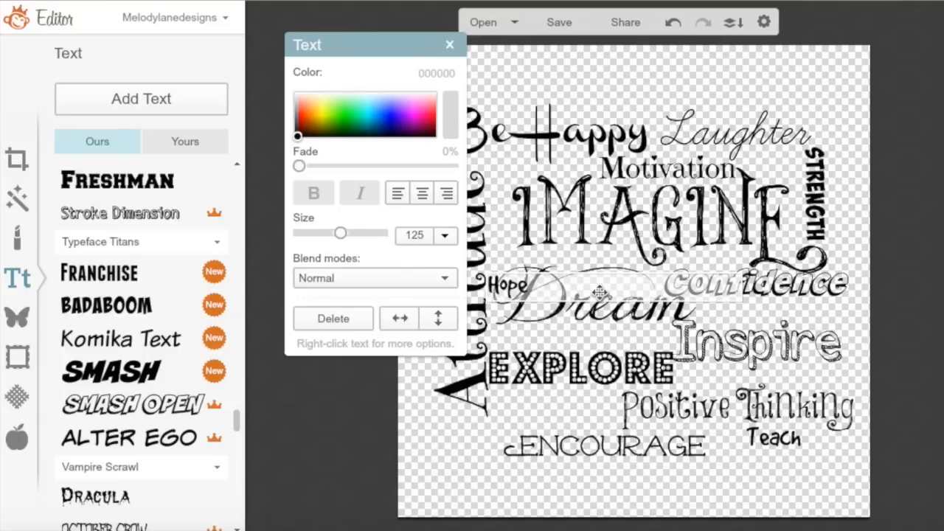
# Place ENCOURAGE beside Hope and Positive Thinking beneath it, finishing the collage layout
pyautogui.moveTo(529, 283); pyautogui.dragTo(490, 283)
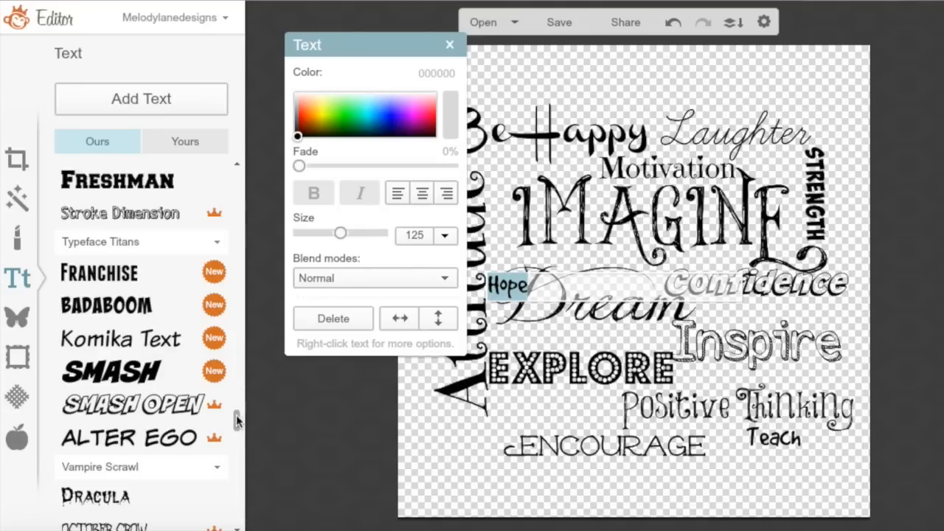
pyautogui.moveTo(238, 420); pyautogui.dragTo(262, 316)
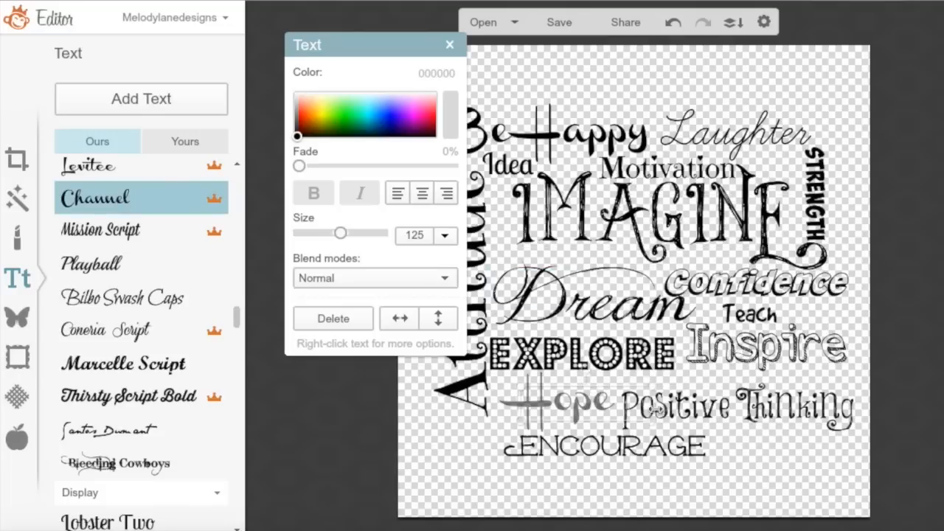
pyautogui.moveTo(686, 407); pyautogui.dragTo(730, 471)
pyautogui.moveTo(576, 446); pyautogui.dragTo(695, 391)
pyautogui.moveTo(738, 470); pyautogui.dragTo(660, 430)
pyautogui.click(528, 490)
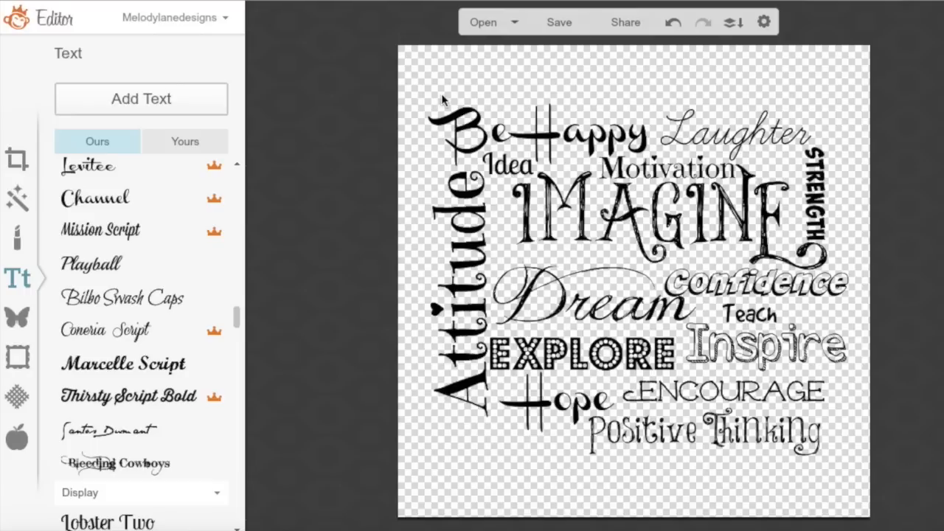
pyautogui.click(564, 25)
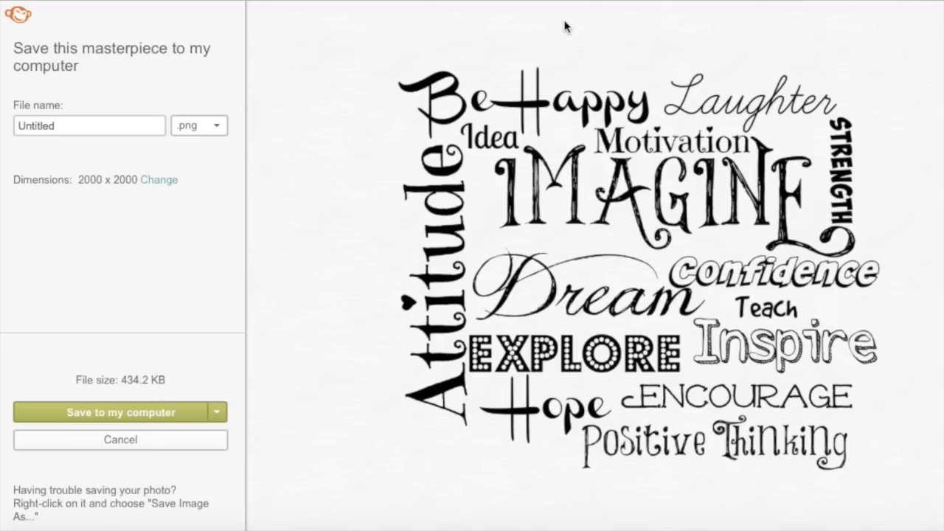
# Save the collage to the Desktop as the PNG 'Imagine Word collage'
pyautogui.moveTo(56, 125); pyautogui.dragTo(2, 125)
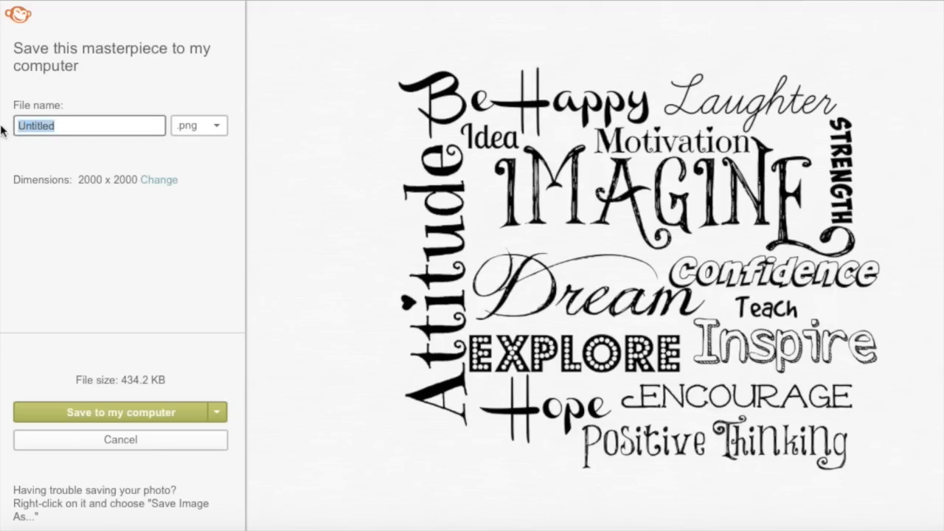
pyautogui.write('Imagine Word collage')
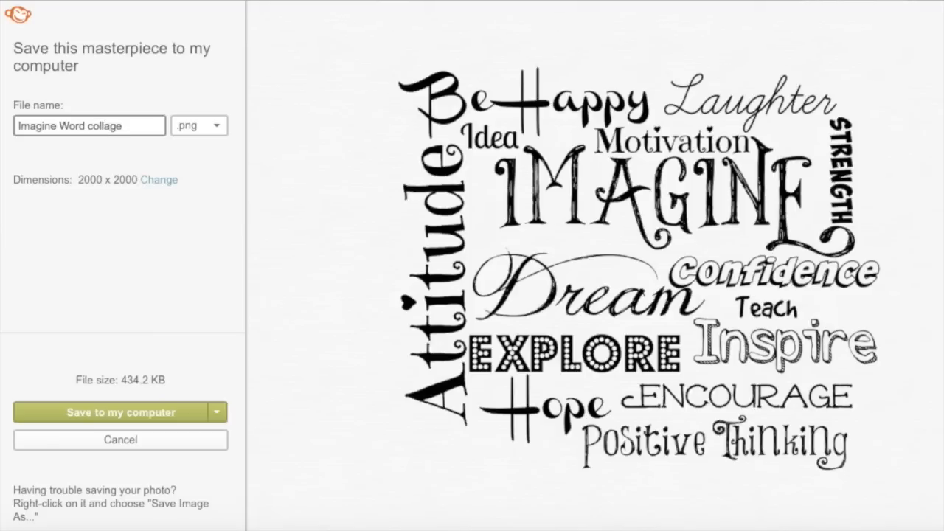
pyautogui.click(217, 126)
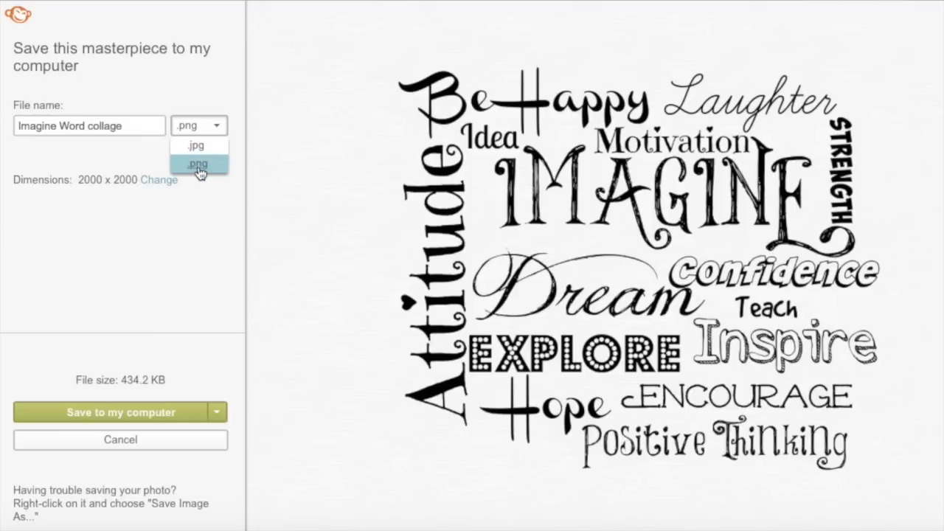
pyautogui.click(198, 164)
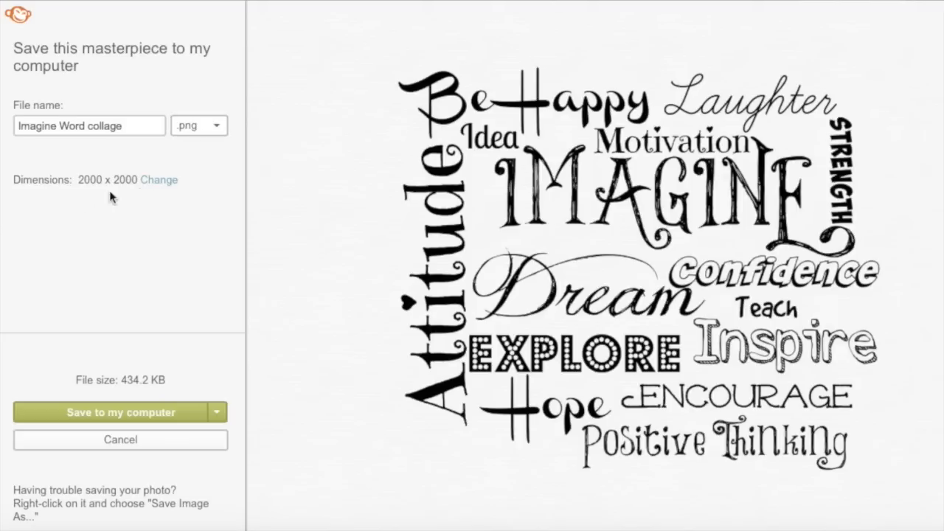
pyautogui.click(143, 418)
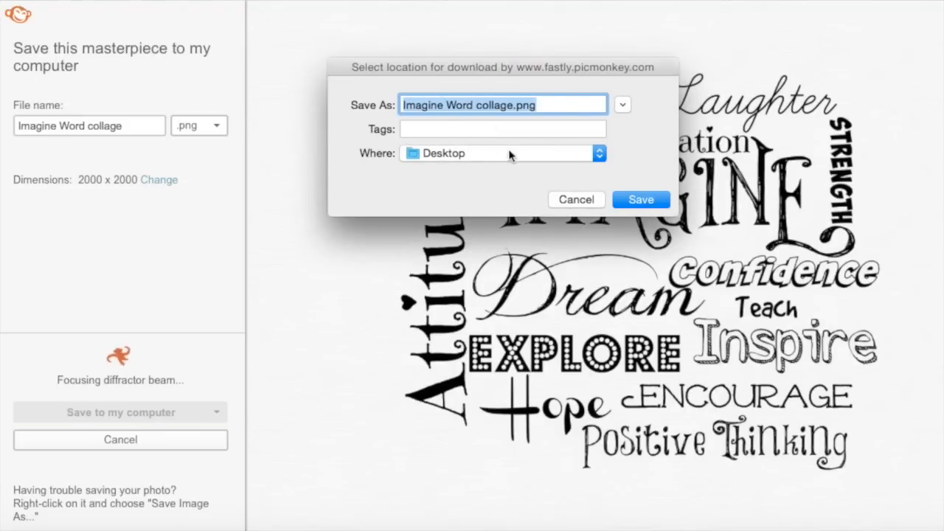
pyautogui.click(647, 200)
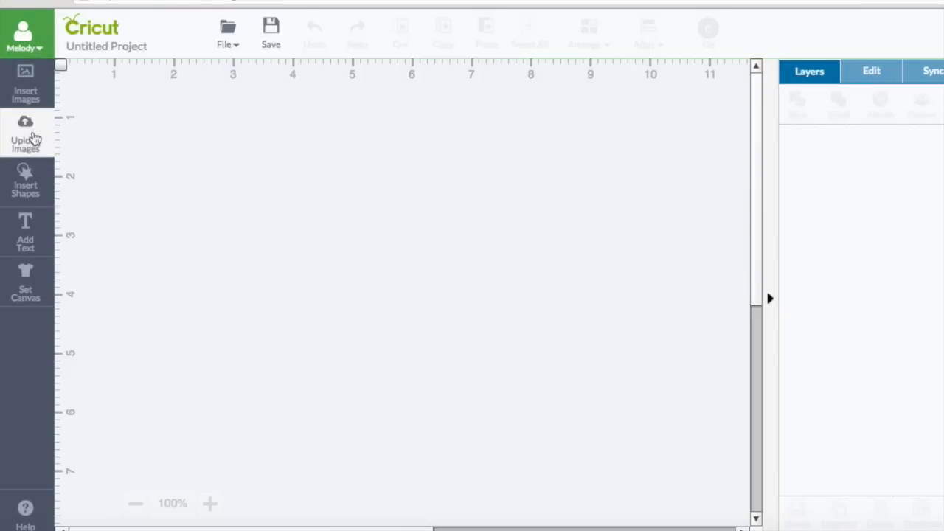
# Upload Imagine Word collage.png from the Desktop and choose the Complex image type
pyautogui.click(34, 138)
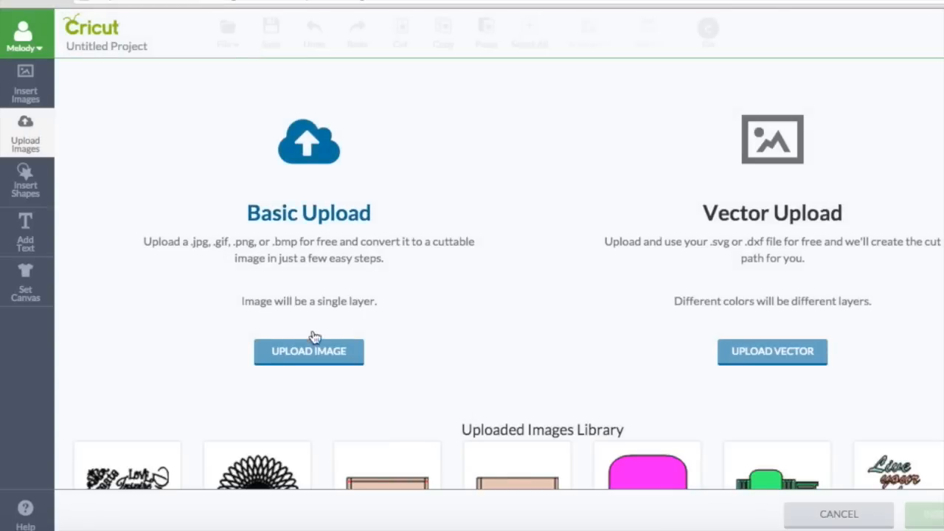
pyautogui.click(324, 355)
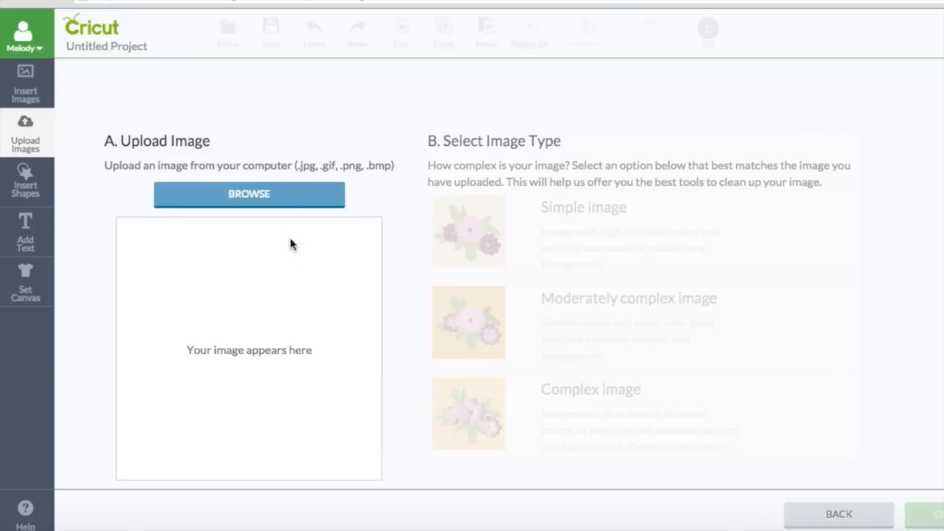
pyautogui.click(274, 197)
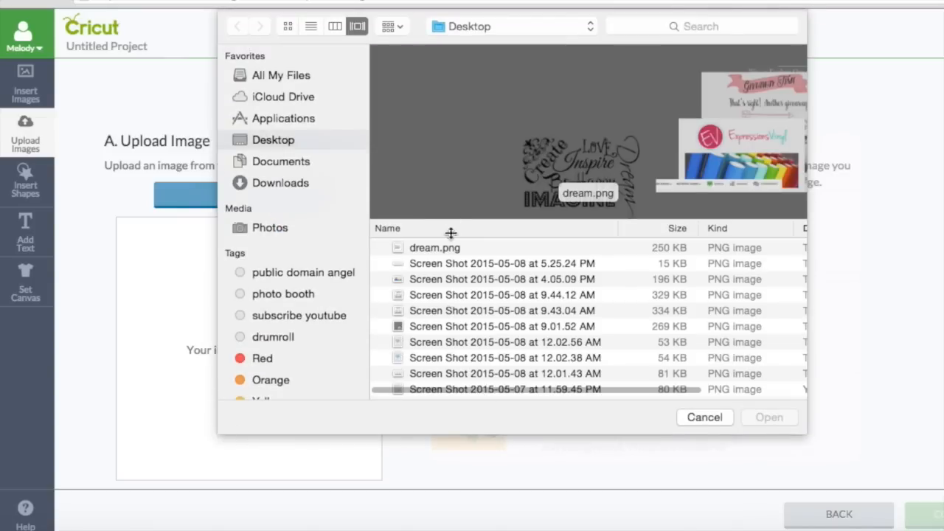
pyautogui.click(451, 248)
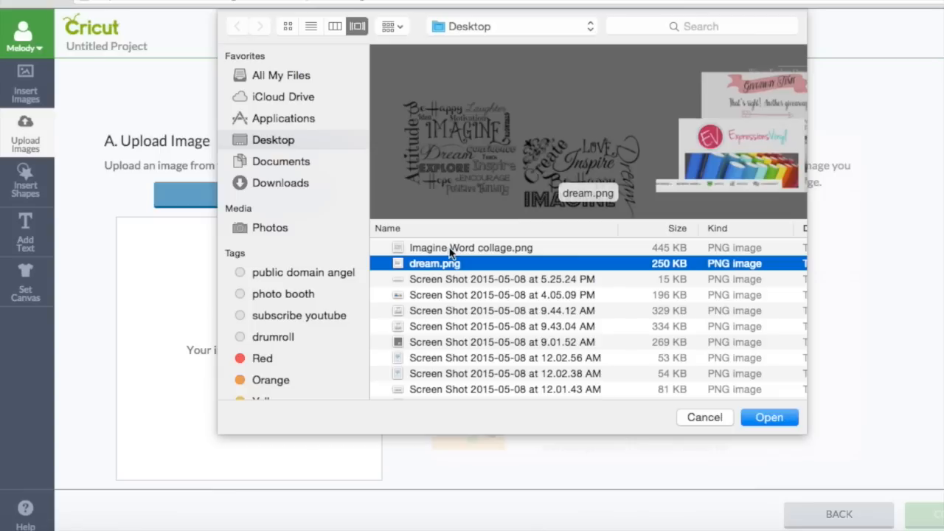
pyautogui.press('Up')
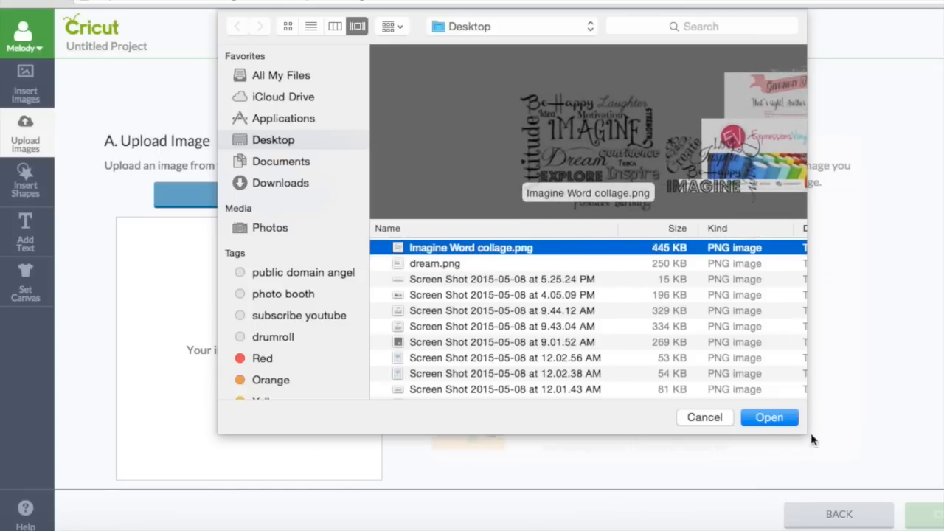
pyautogui.click(767, 418)
pyautogui.click(764, 425)
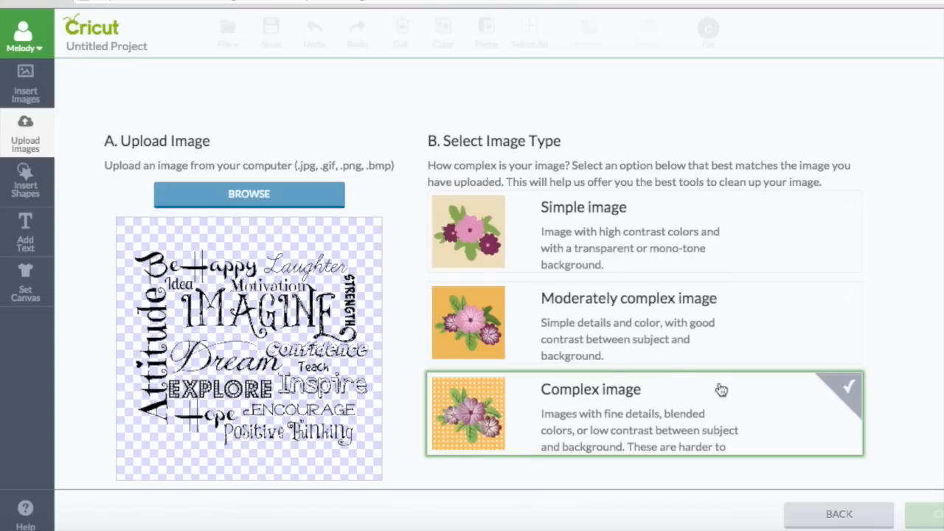
pyautogui.click(581, 413)
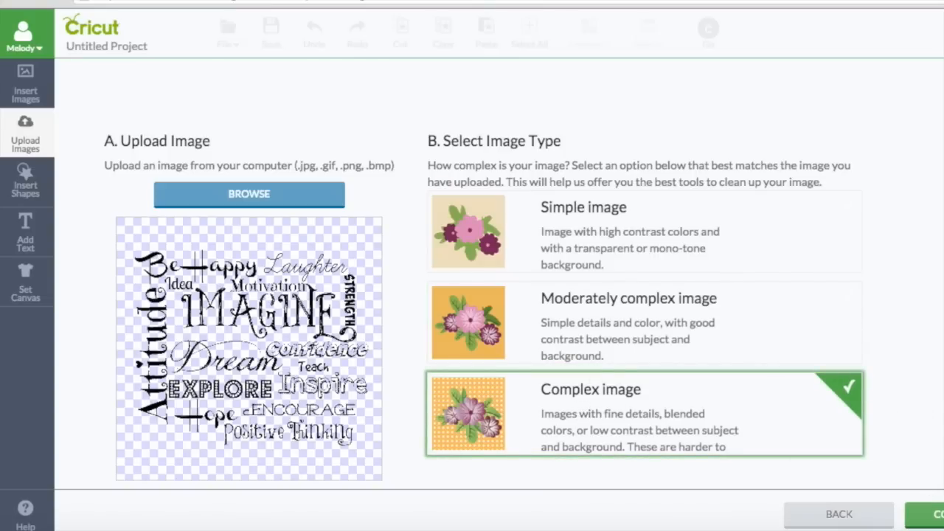
# Advance to the Select & Erase cleanup stage and zoom out to see the whole collage
pyautogui.click(931, 515)
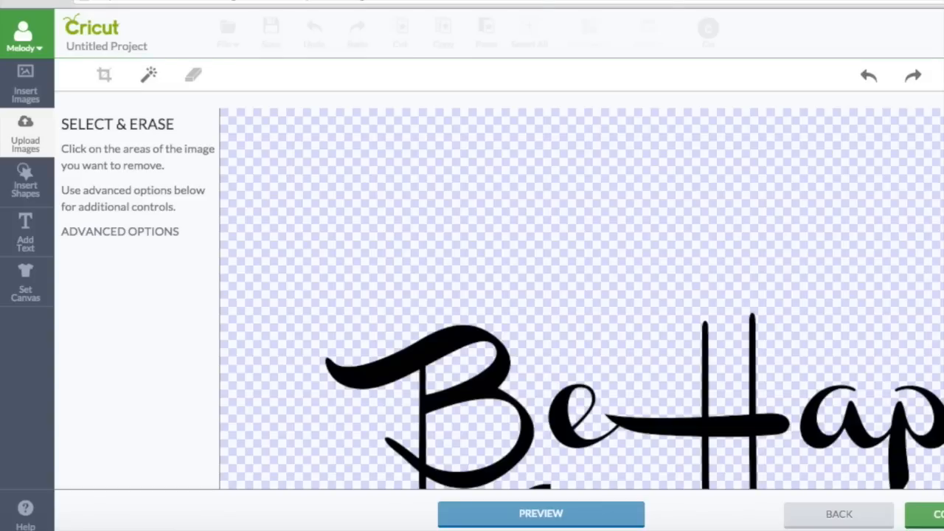
pyautogui.scroll(-10, 588, 299)
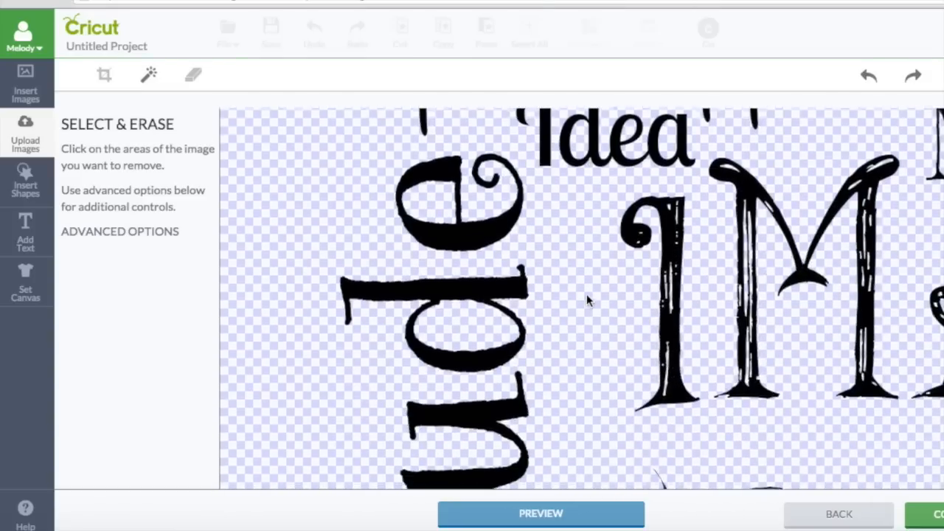
pyautogui.hscroll(10, 586, 294)
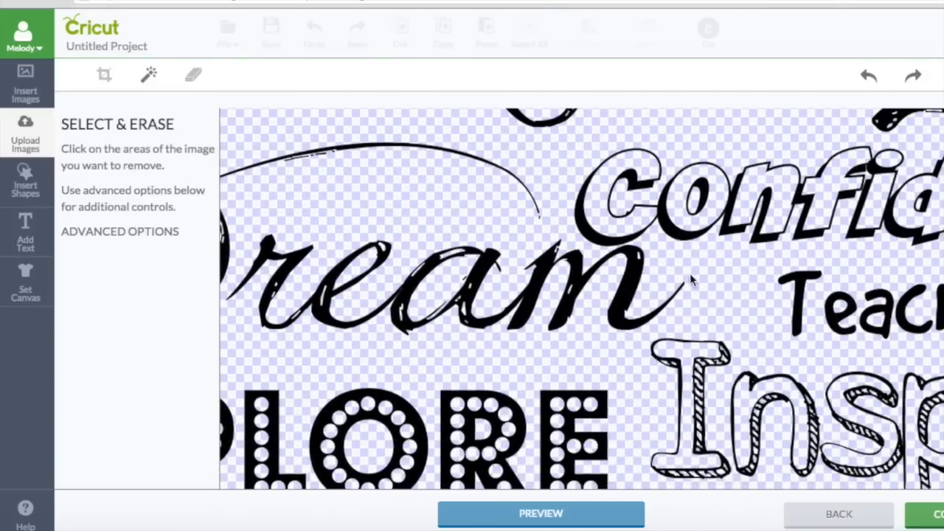
pyautogui.scroll(-10, 586, 293)
pyautogui.hscroll(5, 586, 293)
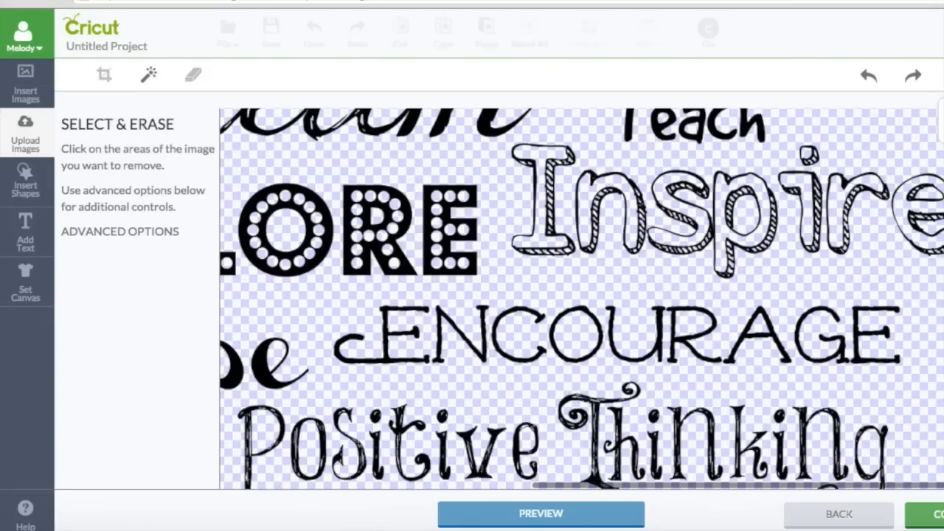
pyautogui.click(943, 75)
pyautogui.click(943, 75)
pyautogui.click(943, 76)
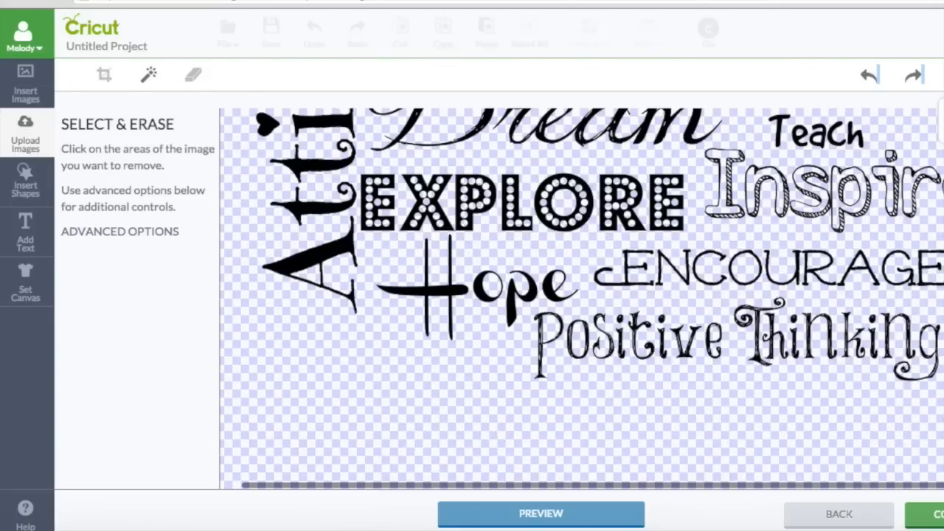
pyautogui.click(943, 75)
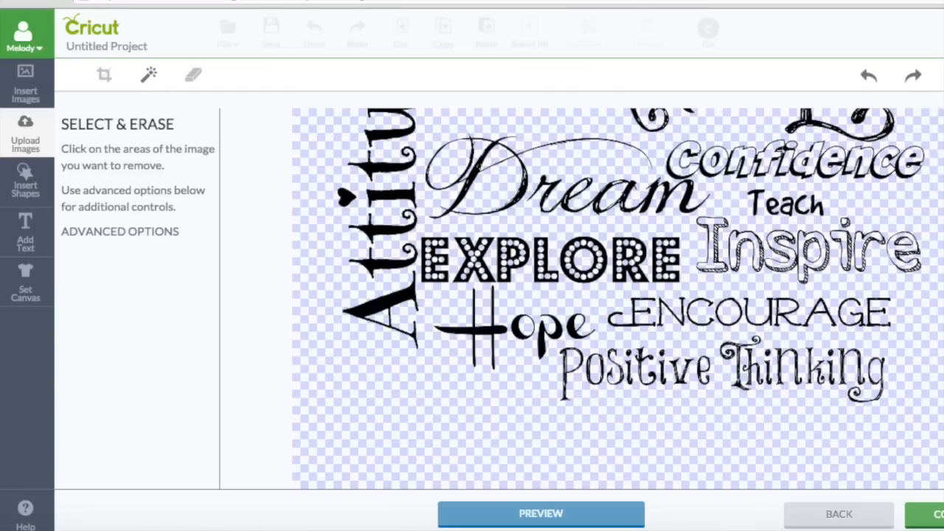
# Preview the collage's cut lines and scroll through them to check the transparent background
pyautogui.click(581, 512)
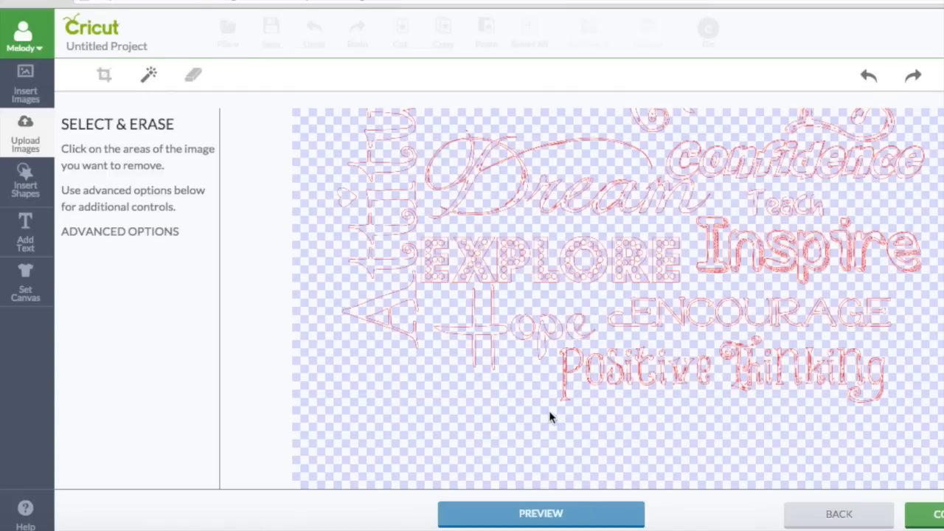
pyautogui.scroll(3, 532, 382)
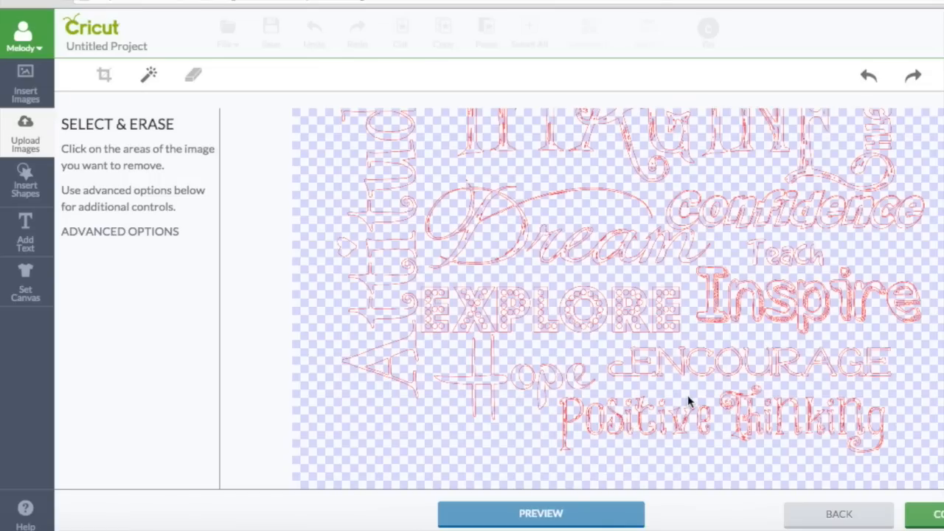
pyautogui.scroll(3, 687, 395)
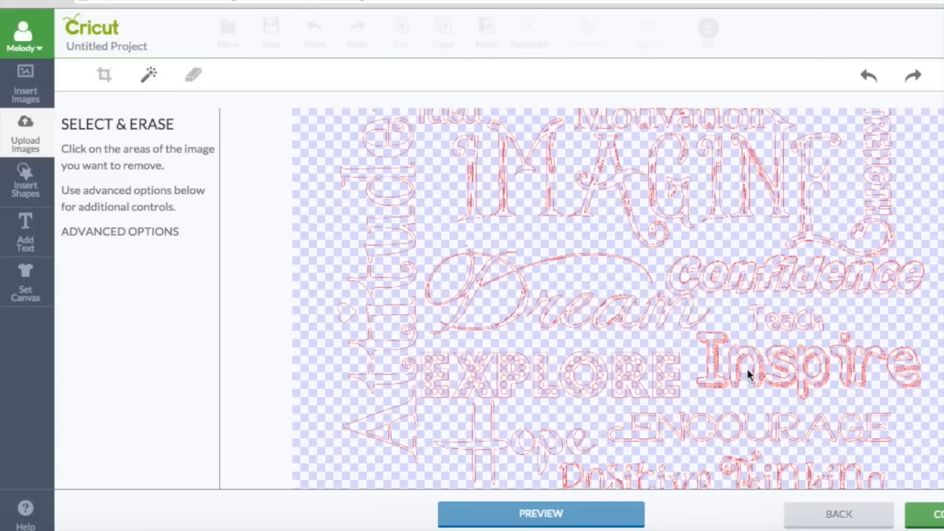
pyautogui.scroll(7, 552, 324)
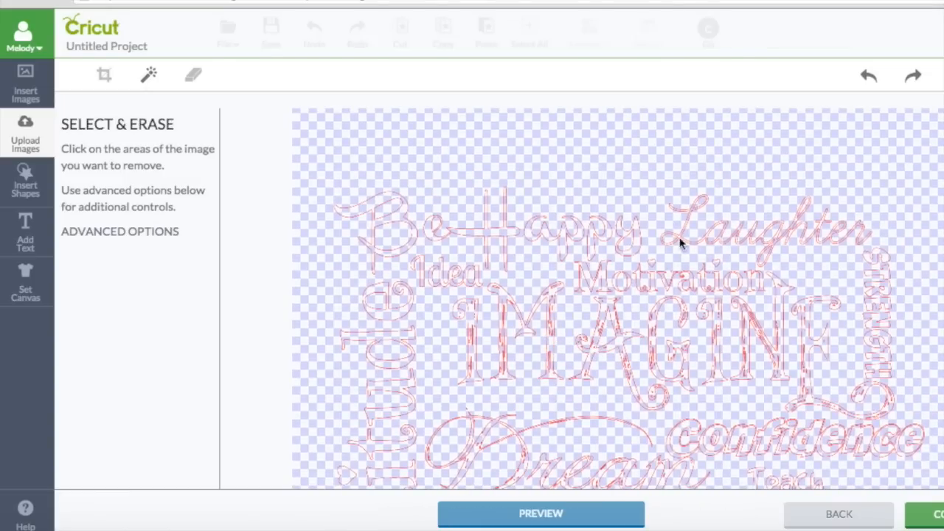
pyautogui.scroll(-10, 566, 340)
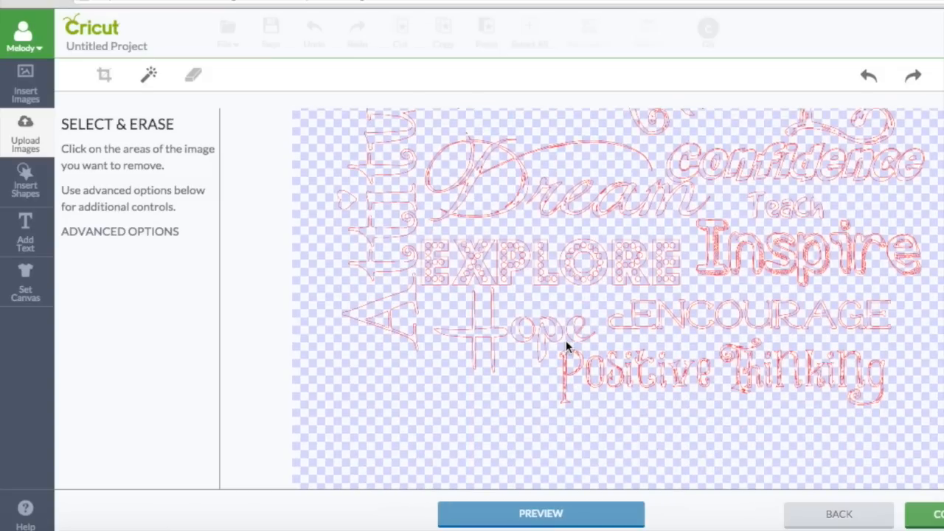
pyautogui.scroll(3, 566, 340)
pyautogui.scroll(1, 566, 340)
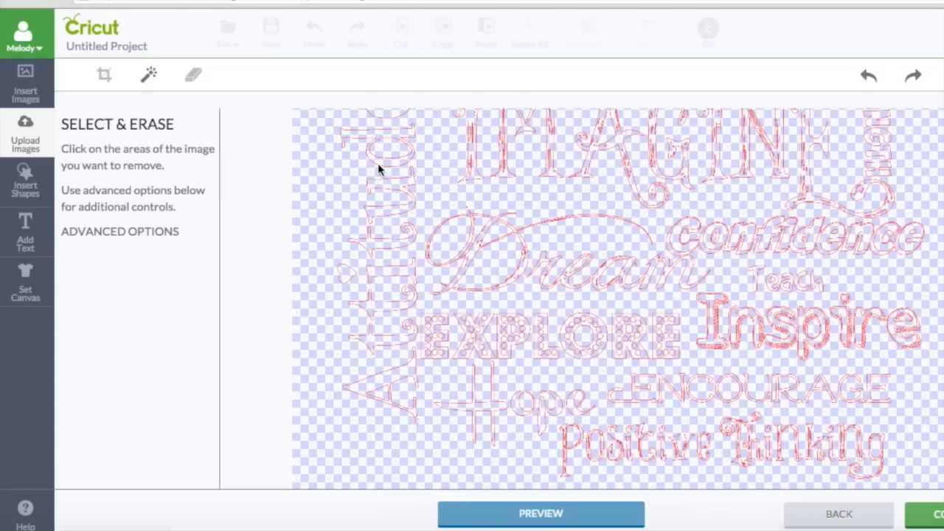
pyautogui.scroll(6, 376, 193)
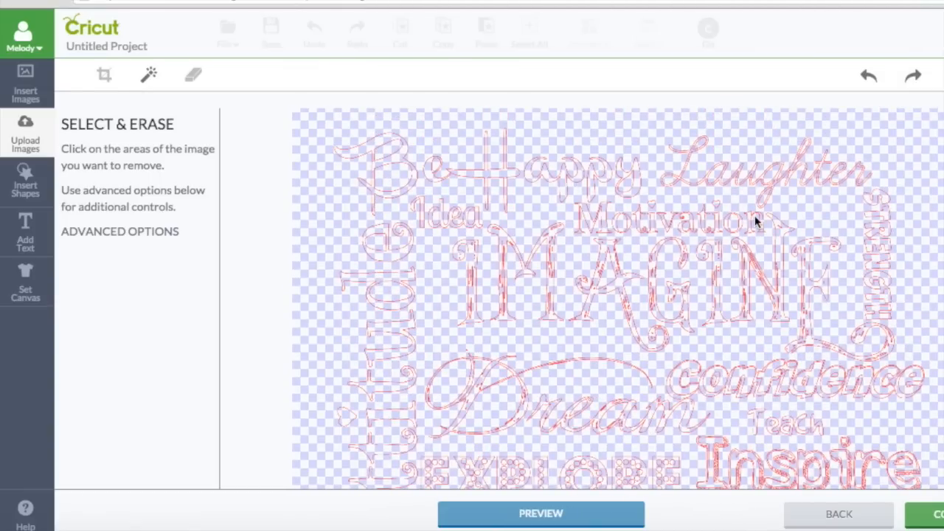
pyautogui.scroll(-1, 623, 301)
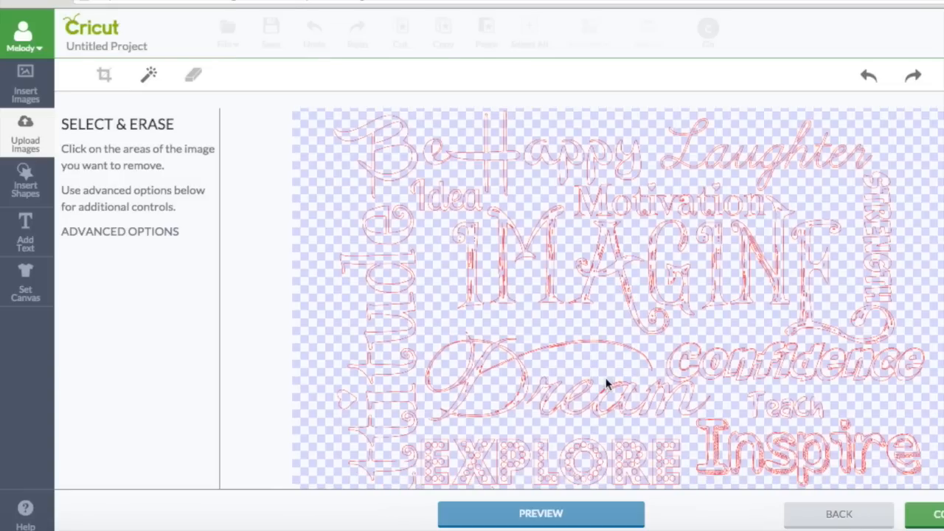
pyautogui.scroll(-1, 606, 383)
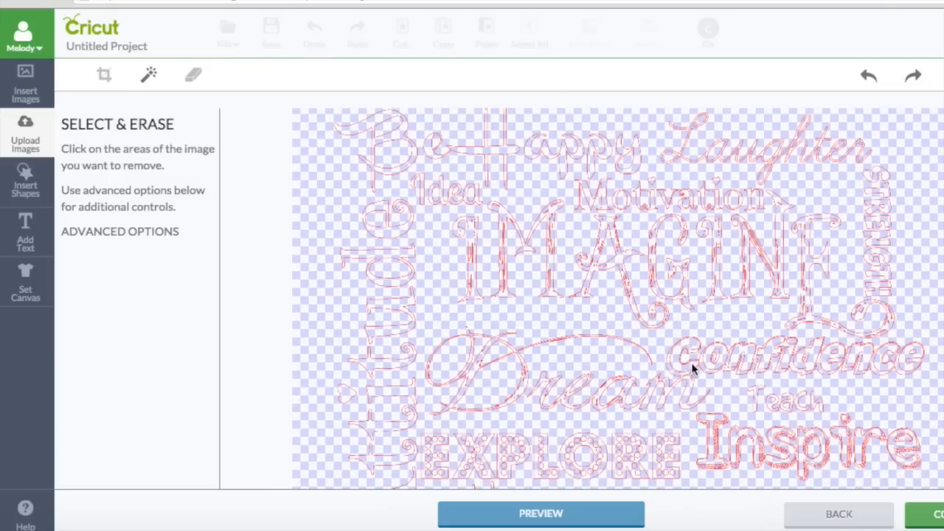
pyautogui.scroll(-10, 691, 363)
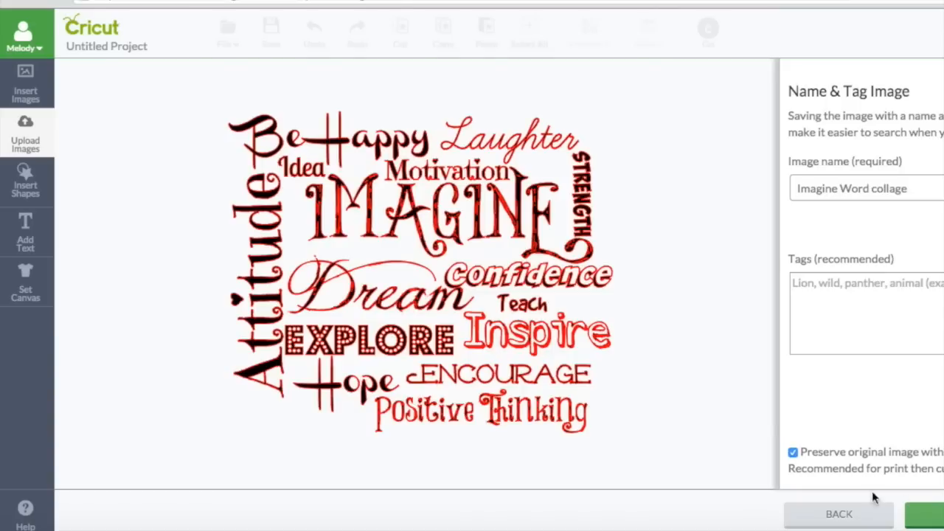
# Save the collage as a cut-only image without preserving the original, then insert it onto the canvas
pyautogui.click(793, 453)
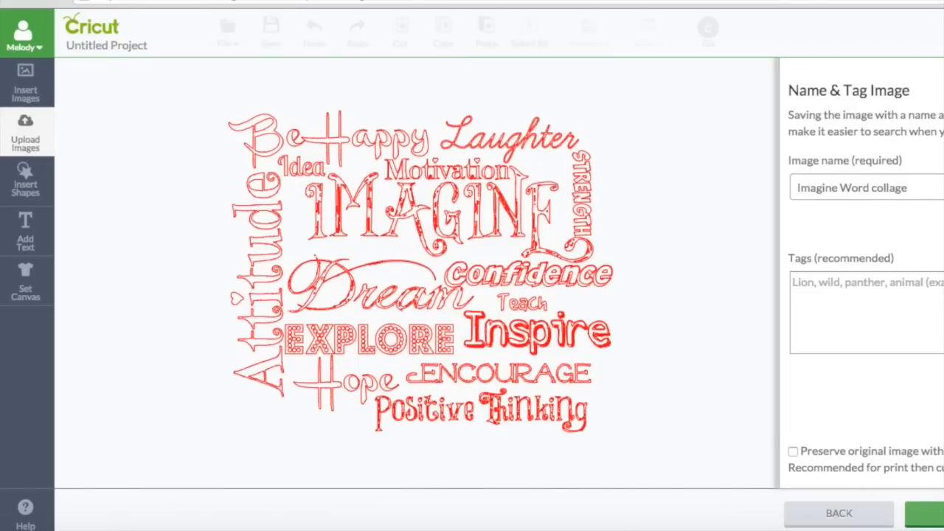
pyautogui.click(926, 514)
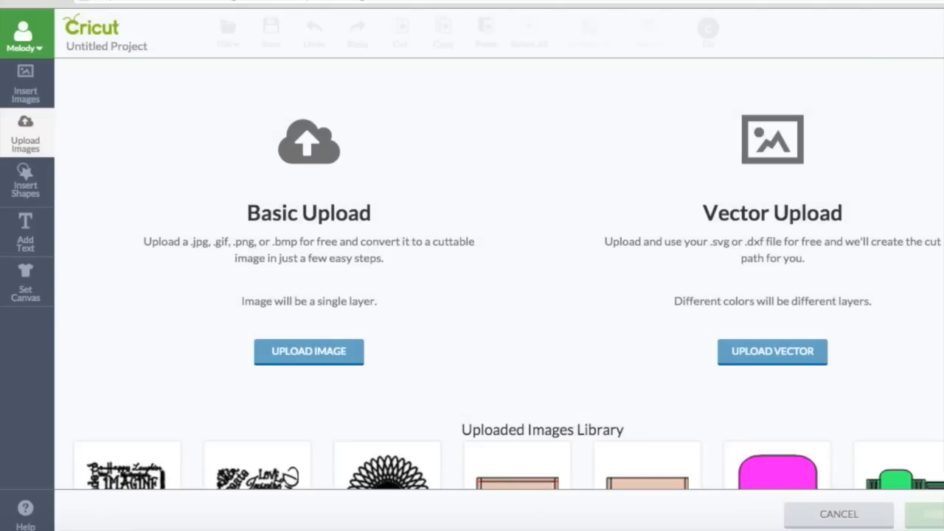
pyautogui.scroll(-4, 538, 421)
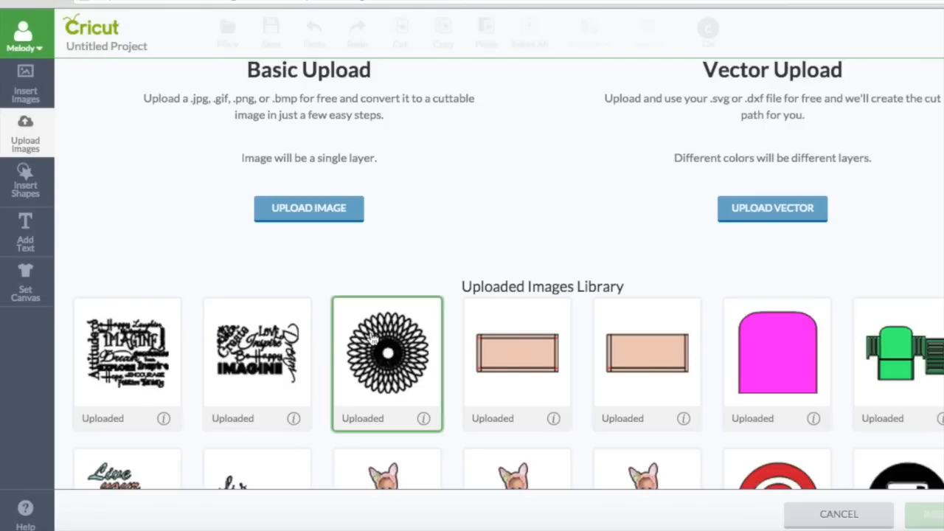
pyautogui.click(122, 348)
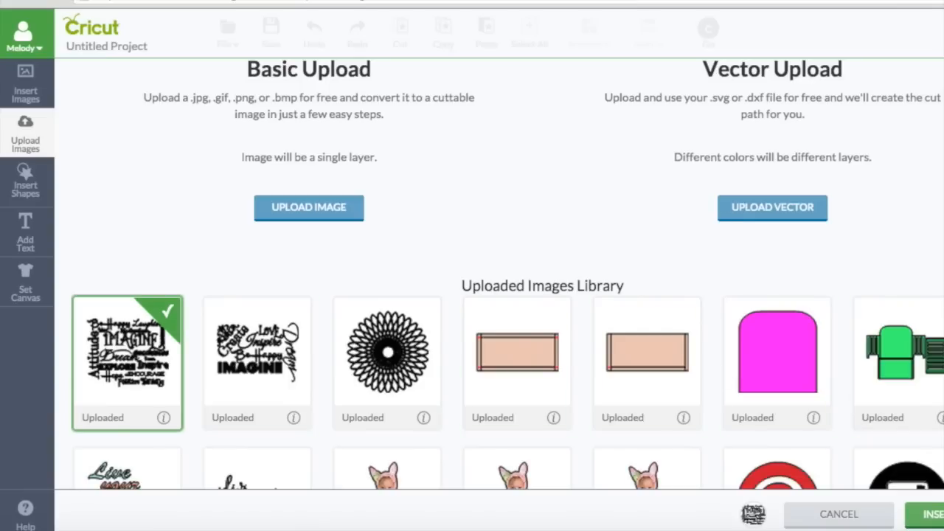
pyautogui.click(933, 515)
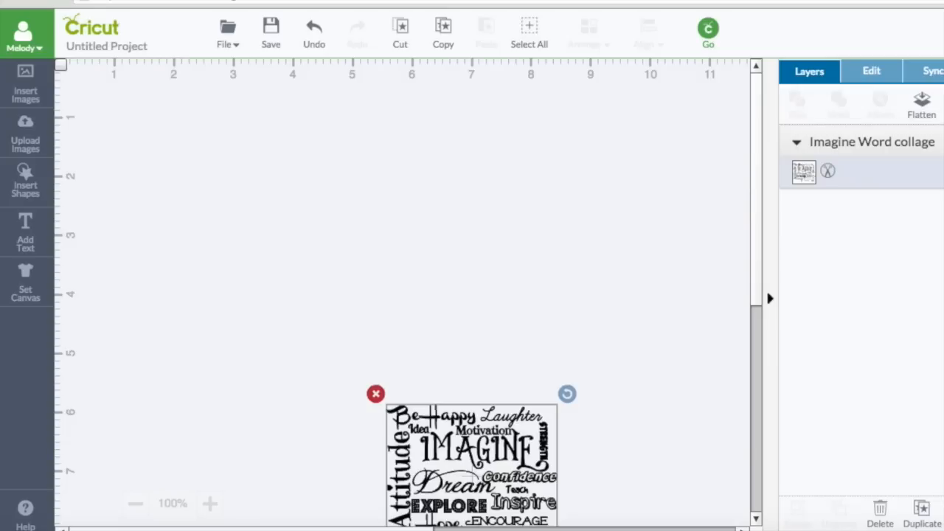
# Position the collage at the mat's upper left and enlarge it to 8.72 inches wide
pyautogui.moveTo(493, 439); pyautogui.dragTo(286, 168)
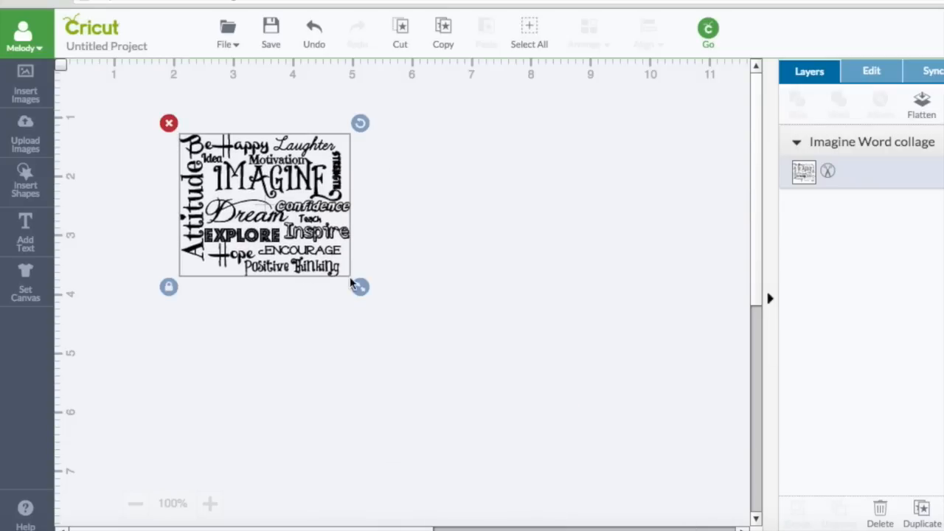
pyautogui.moveTo(360, 288); pyautogui.dragTo(696, 497)
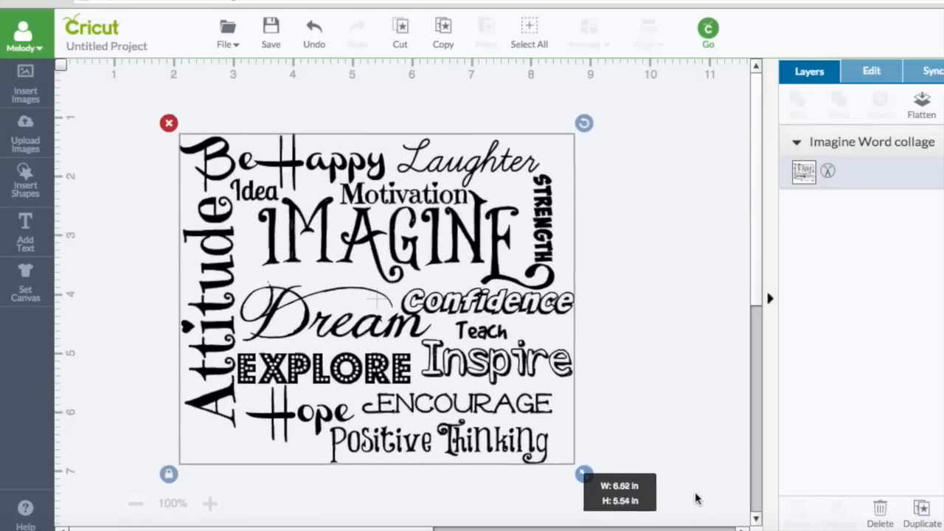
pyautogui.moveTo(358, 348); pyautogui.dragTo(281, 279)
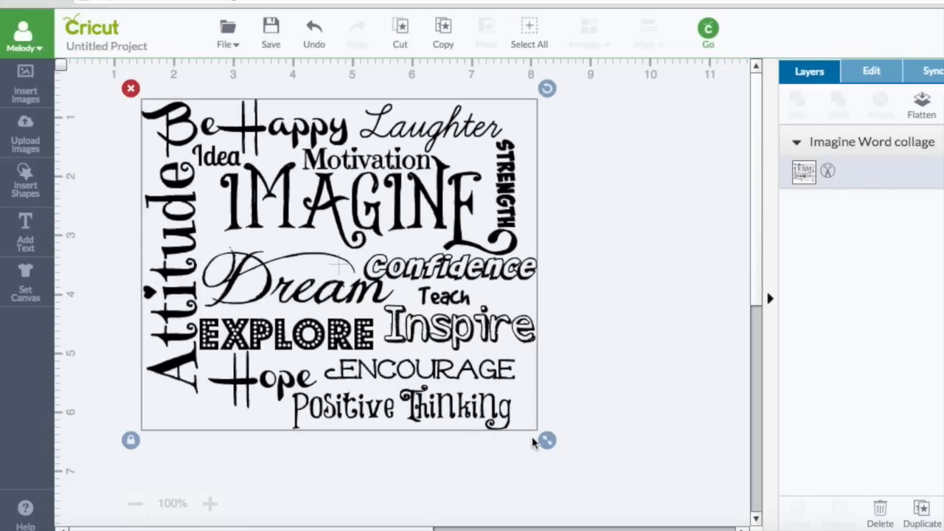
pyautogui.moveTo(546, 438); pyautogui.dragTo(648, 496)
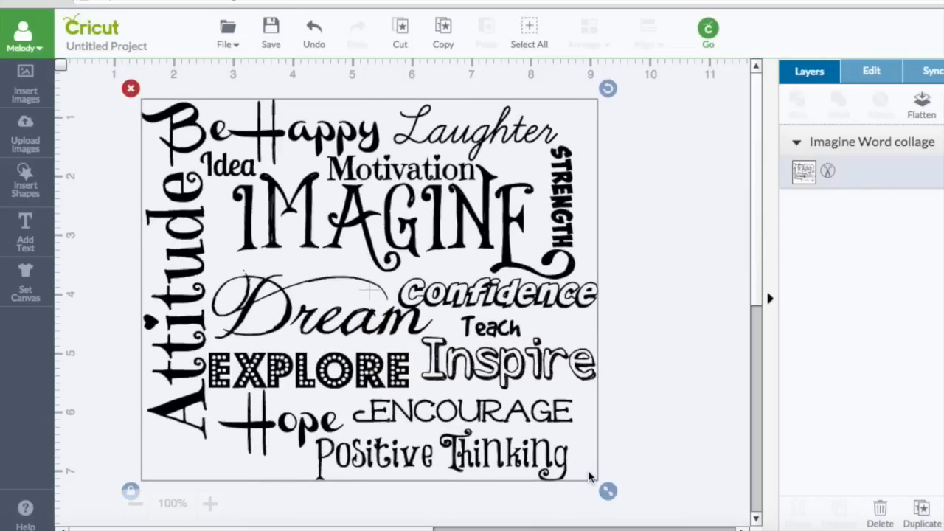
pyautogui.moveTo(450, 379); pyautogui.dragTo(442, 345)
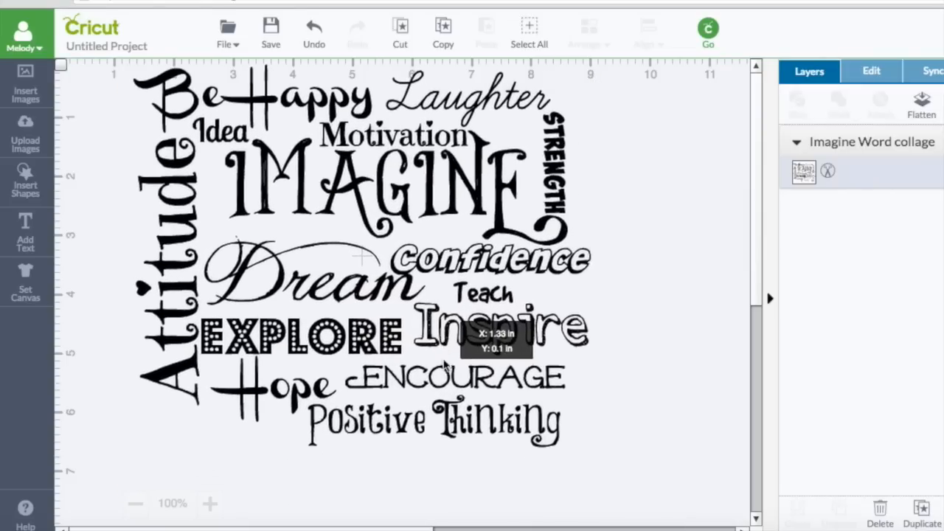
pyautogui.moveTo(601, 456); pyautogui.dragTo(716, 505)
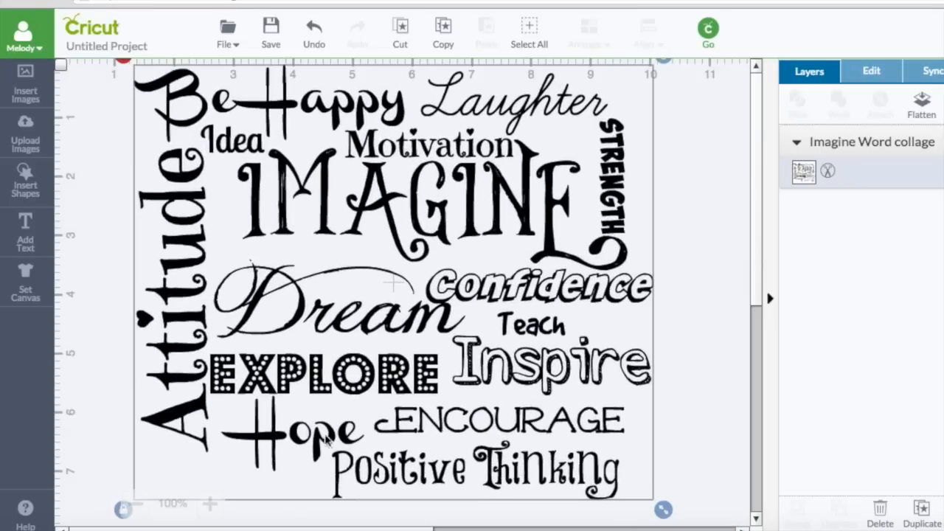
# Zoom the canvas to 150% to inspect the collage's letter detail
pyautogui.click(210, 504)
pyautogui.click(211, 504)
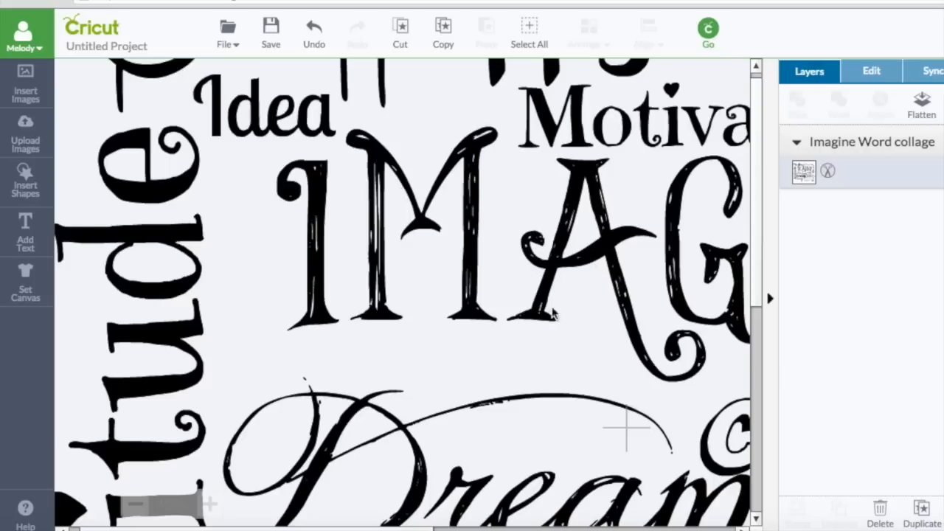
pyautogui.scroll(-5, 506, 383)
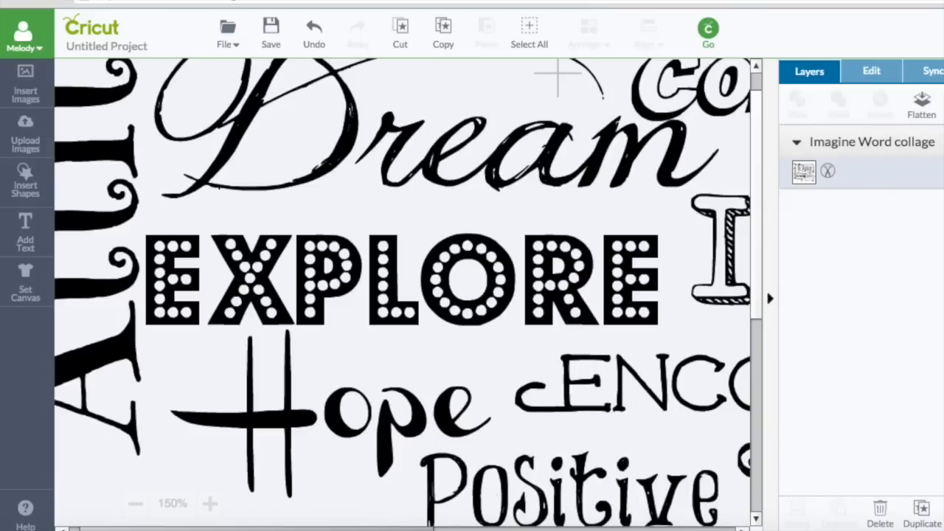
pyautogui.moveTo(398, 529); pyautogui.dragTo(423, 529)
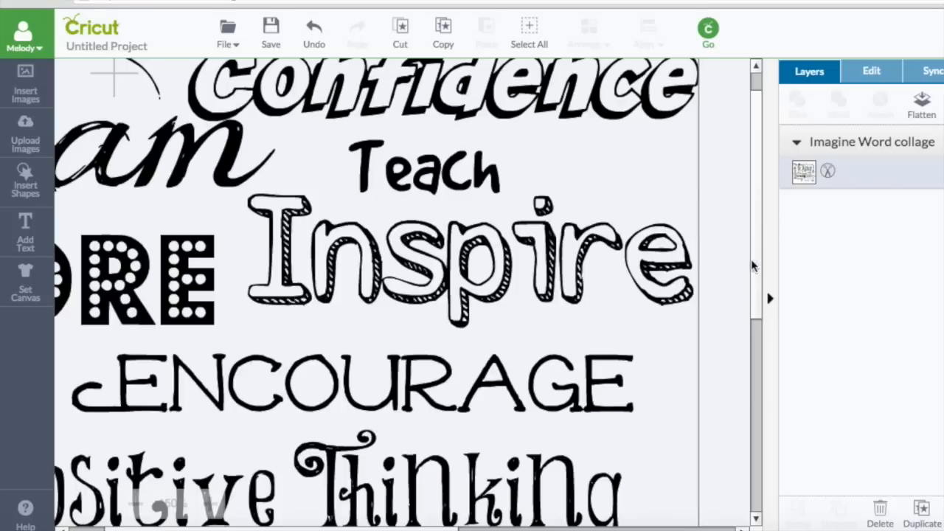
pyautogui.moveTo(753, 265); pyautogui.dragTo(753, 217)
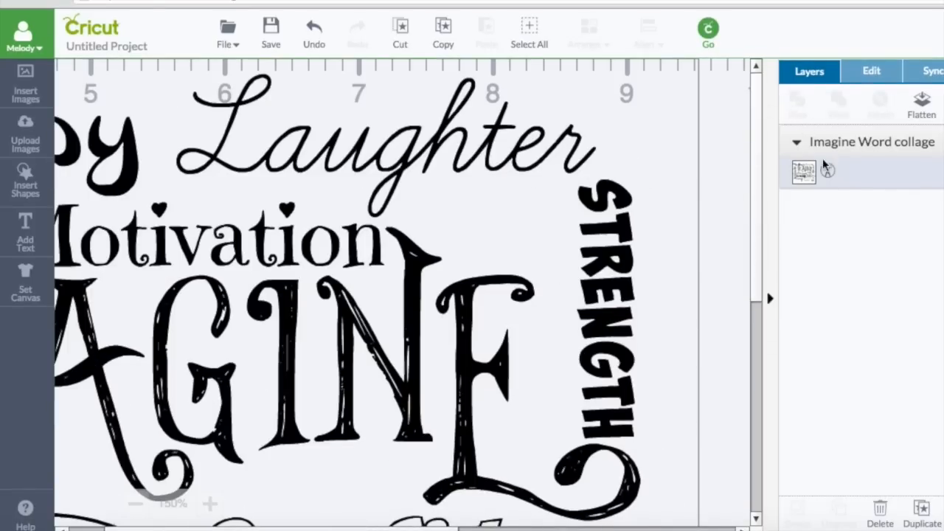
# Set the collage layer's line type to Write, zoom back to 100%, and view the Pen Color options
pyautogui.click(804, 175)
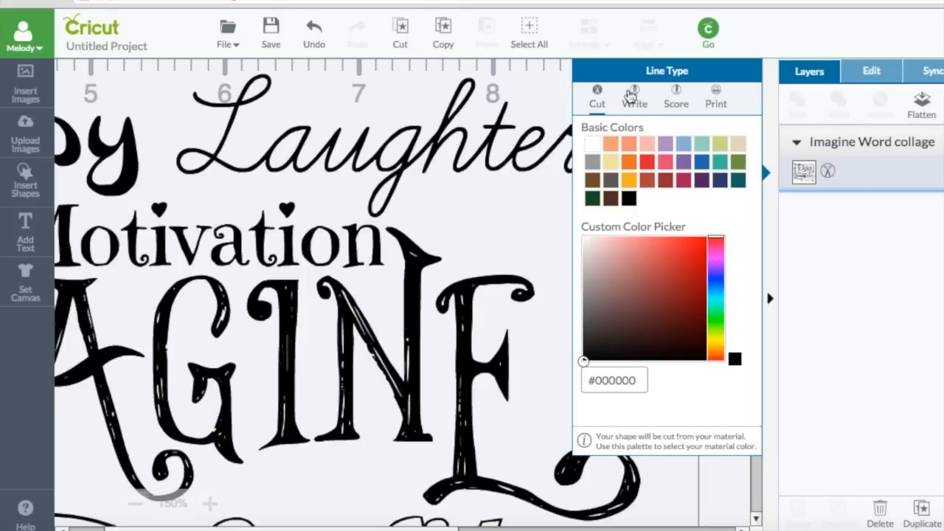
pyautogui.click(633, 95)
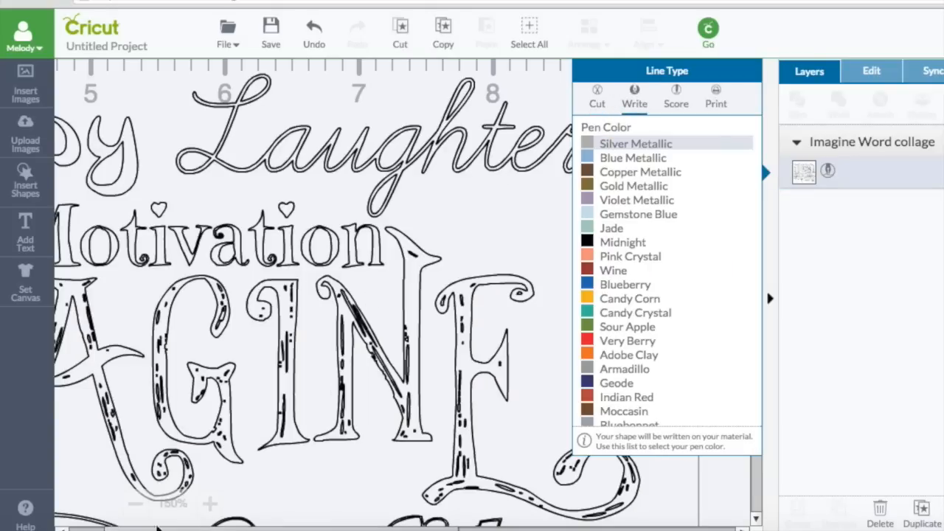
pyautogui.click(136, 504)
pyautogui.click(136, 505)
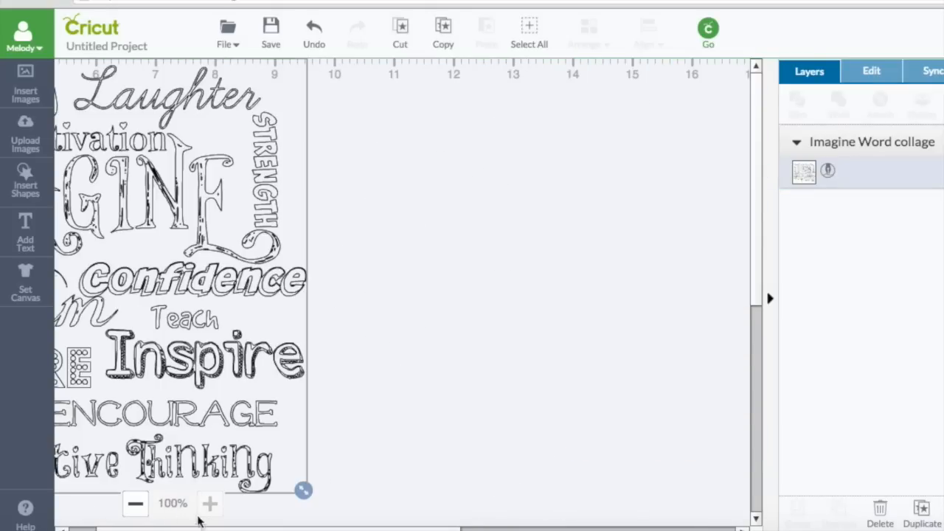
pyautogui.moveTo(166, 529); pyautogui.dragTo(139, 529)
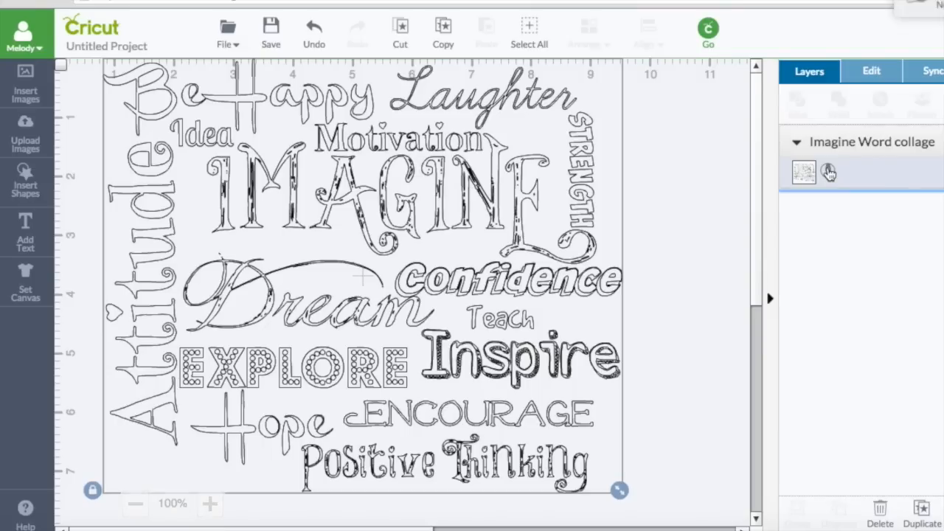
pyautogui.click(829, 171)
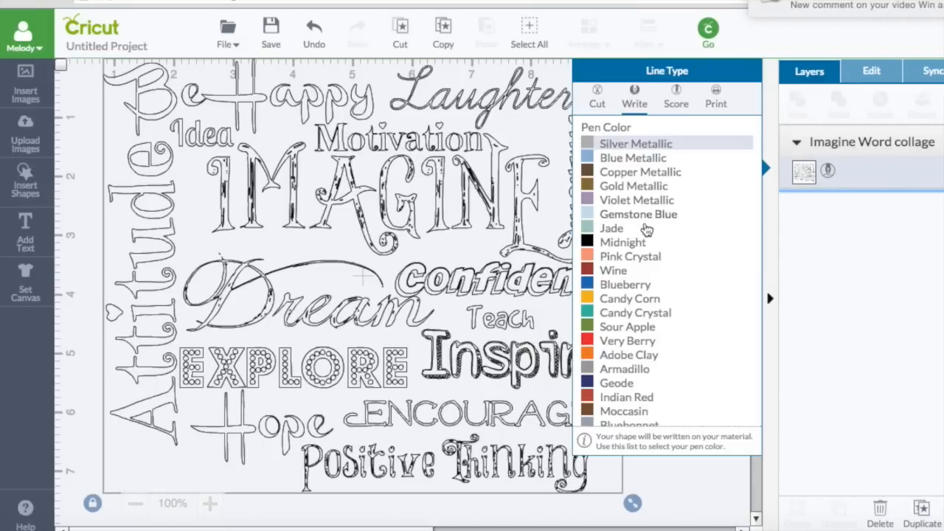
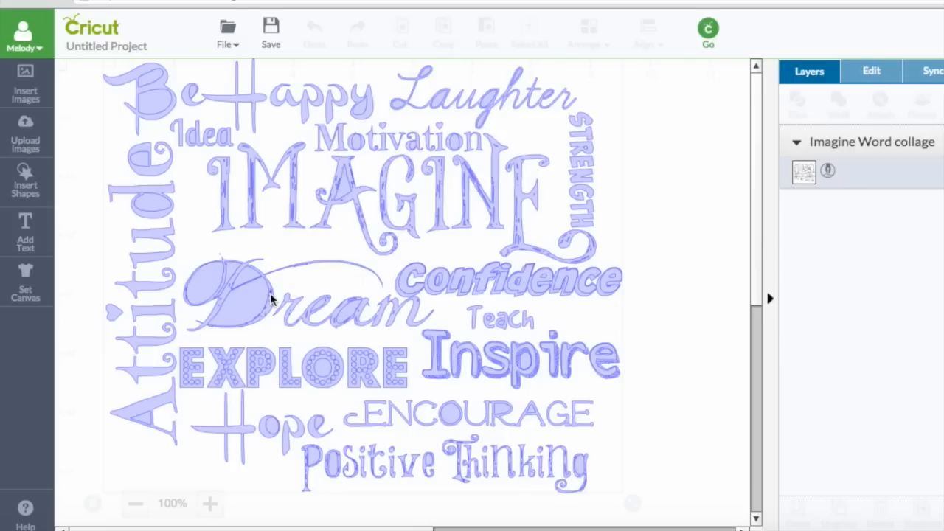
# Zoom the canvas in to 400% and pan across the collage's letter details
pyautogui.click(210, 503)
pyautogui.click(210, 504)
pyautogui.click(211, 503)
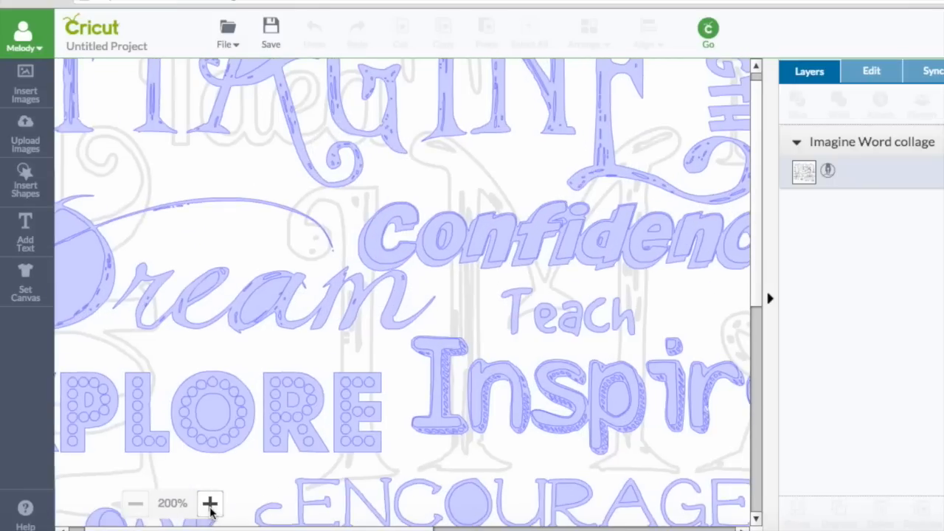
pyautogui.click(211, 504)
pyautogui.click(210, 504)
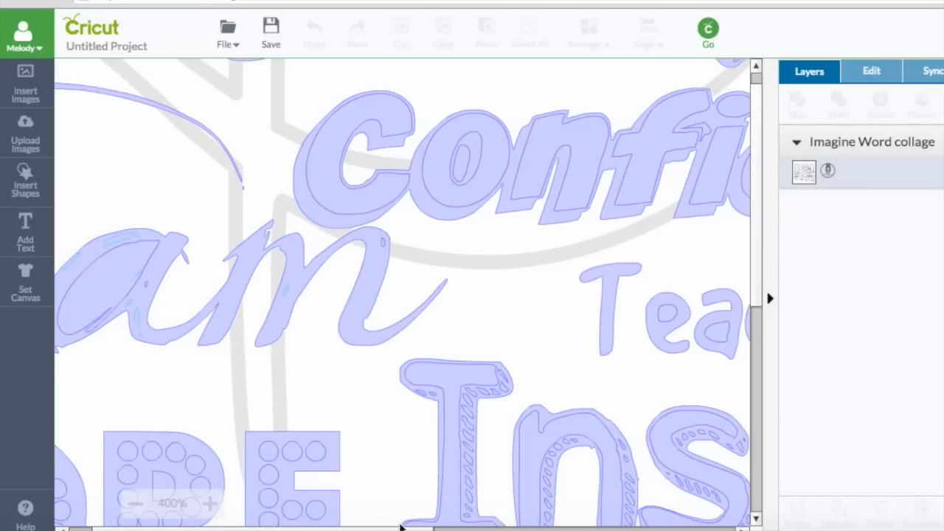
pyautogui.moveTo(292, 529); pyautogui.dragTo(269, 530)
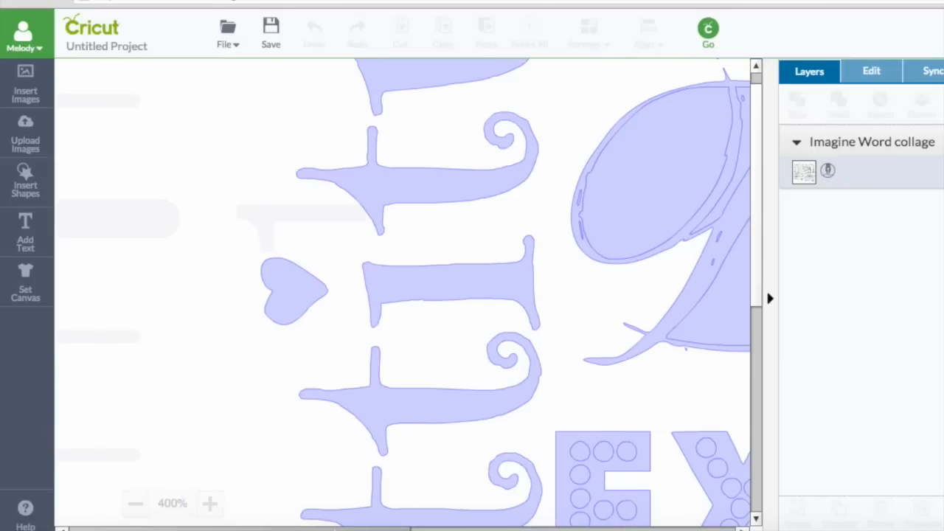
pyautogui.moveTo(392, 528); pyautogui.dragTo(397, 525)
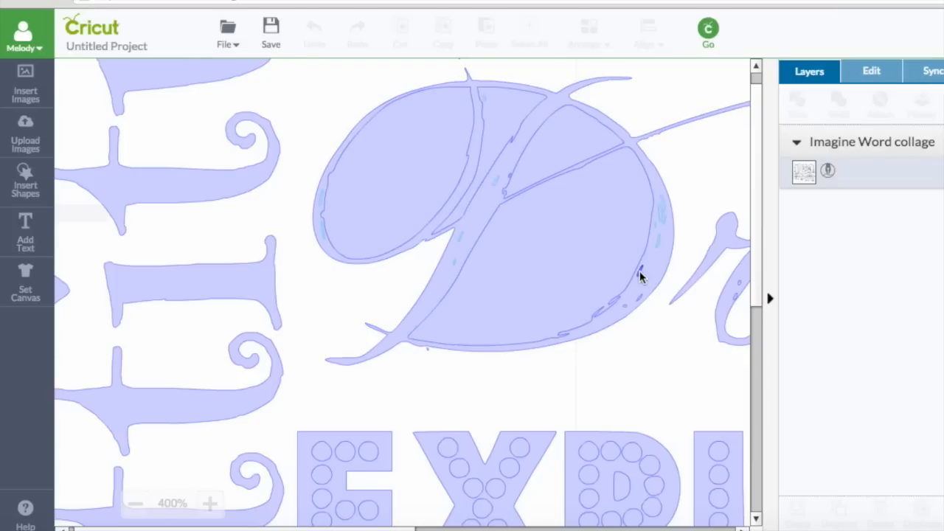
pyautogui.click(755, 149)
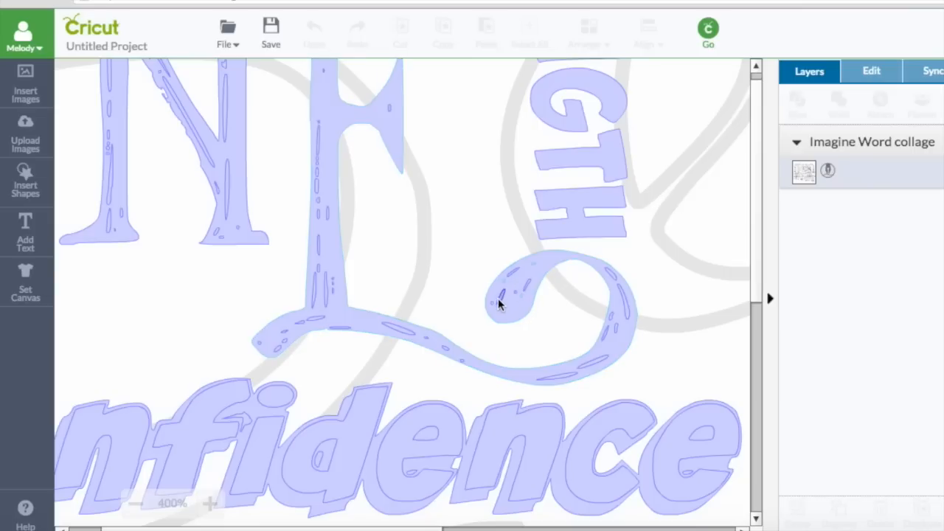
# Exit contour editing, zoom out to 150%, and scroll across the collage's words
pyautogui.click(598, 326)
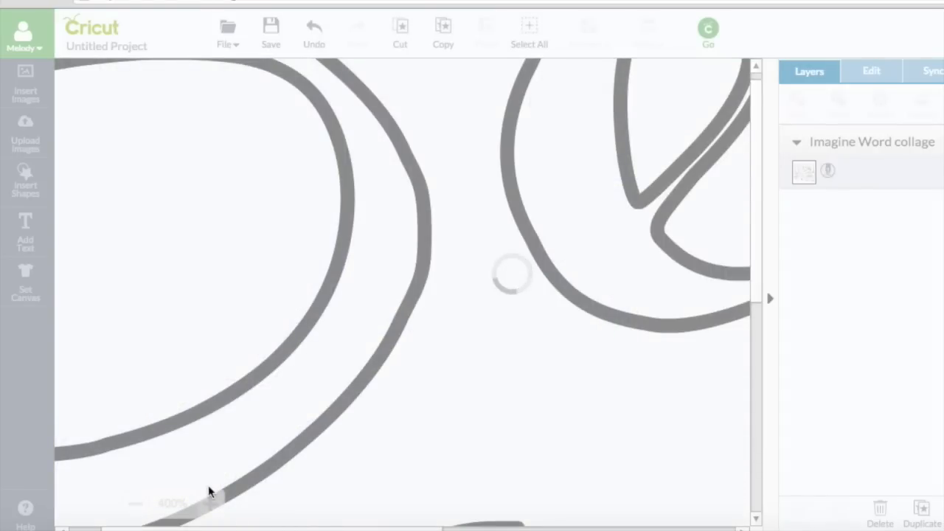
pyautogui.click(133, 504)
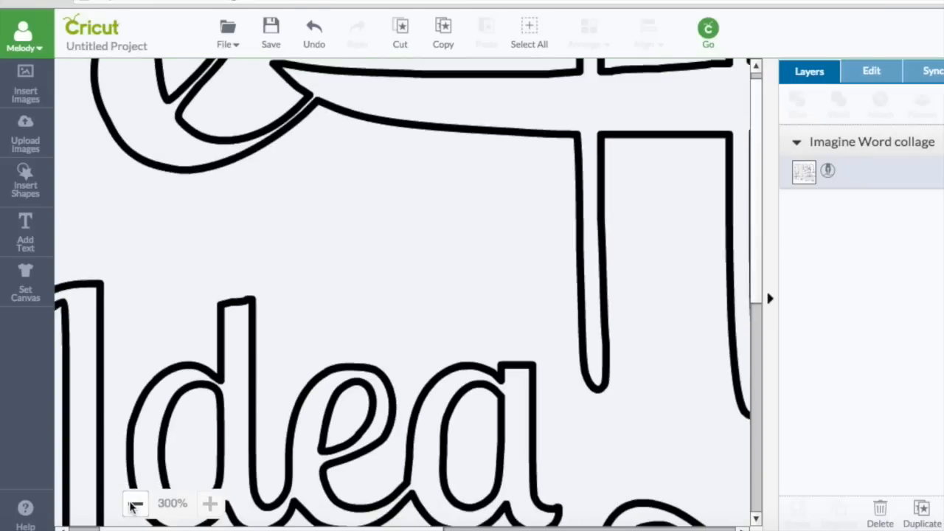
pyautogui.click(133, 504)
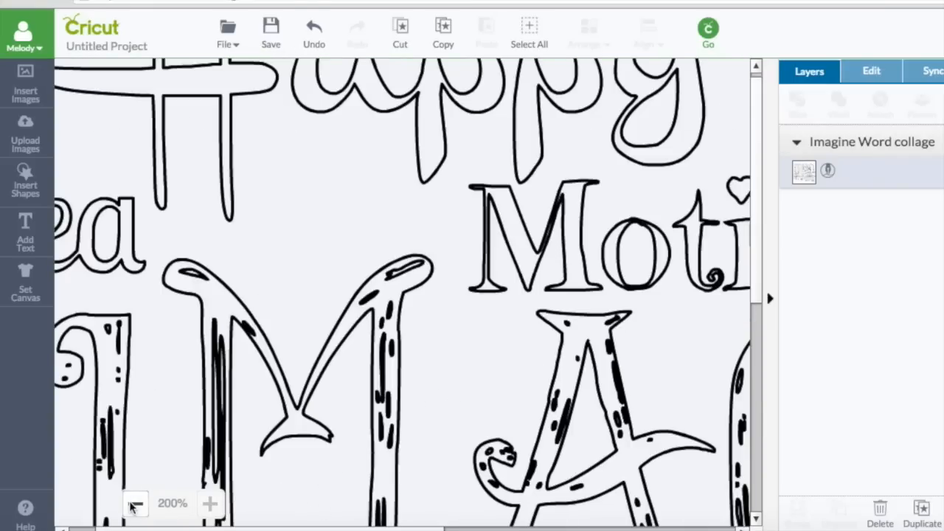
pyautogui.click(132, 505)
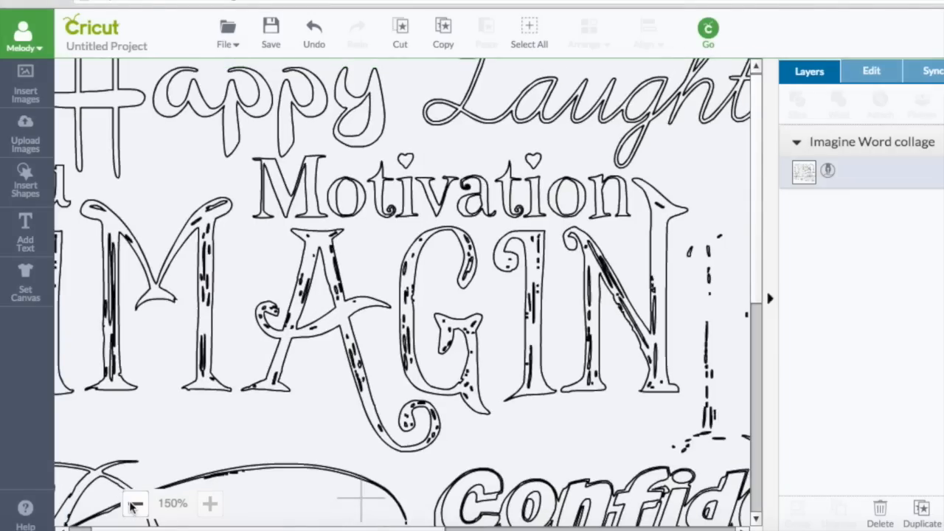
pyautogui.hscroll(10, 132, 504)
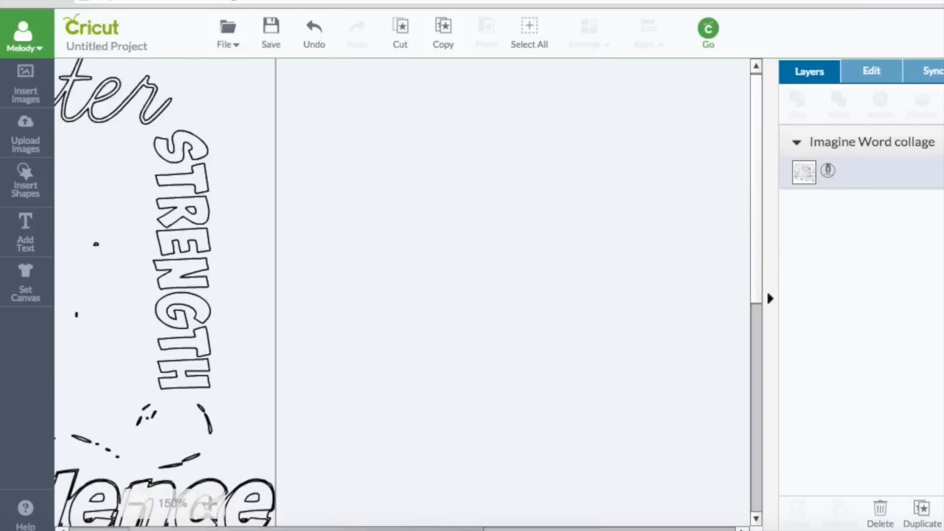
pyautogui.hscroll(-5, 321, 293)
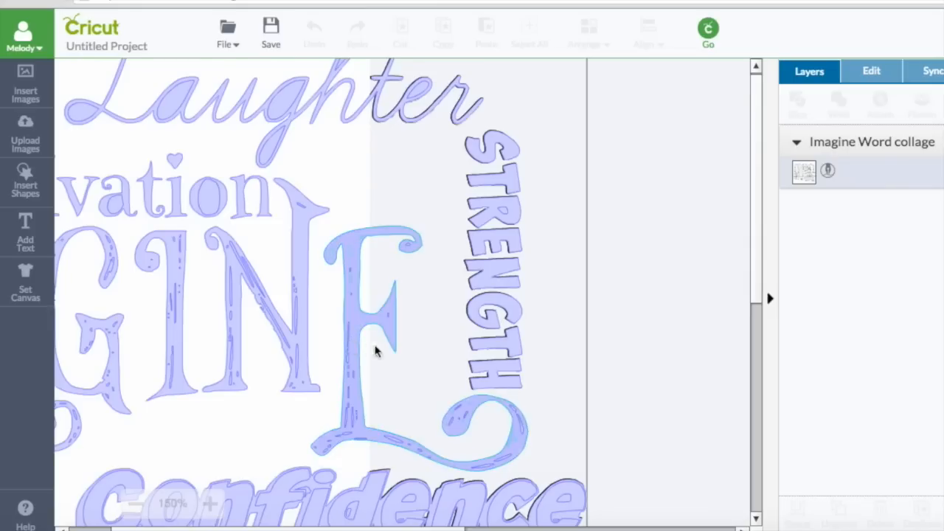
# Select the collage and return to 100% so the full collage, Be Happy Laughter to Positive Thinking, shows
pyautogui.click(391, 372)
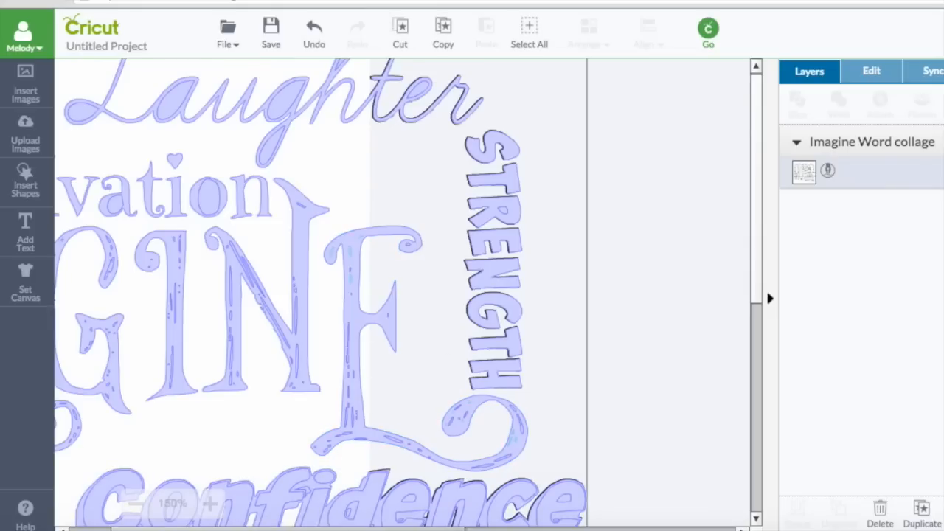
pyautogui.moveTo(307, 529); pyautogui.dragTo(330, 529)
pyautogui.click(221, 435)
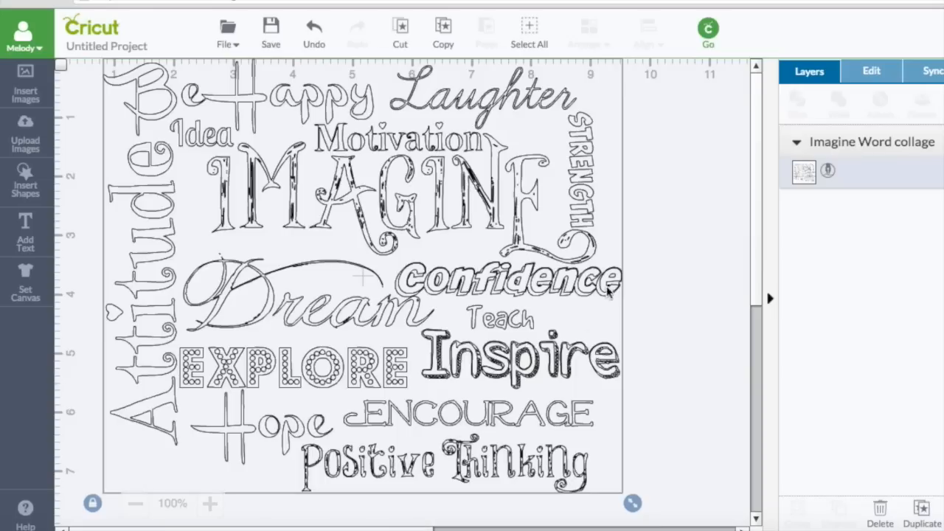
# Save the project as 'Imagine Word Collage' and nudge the collage to about X 1.26 in, Y 0.28 in
pyautogui.click(272, 30)
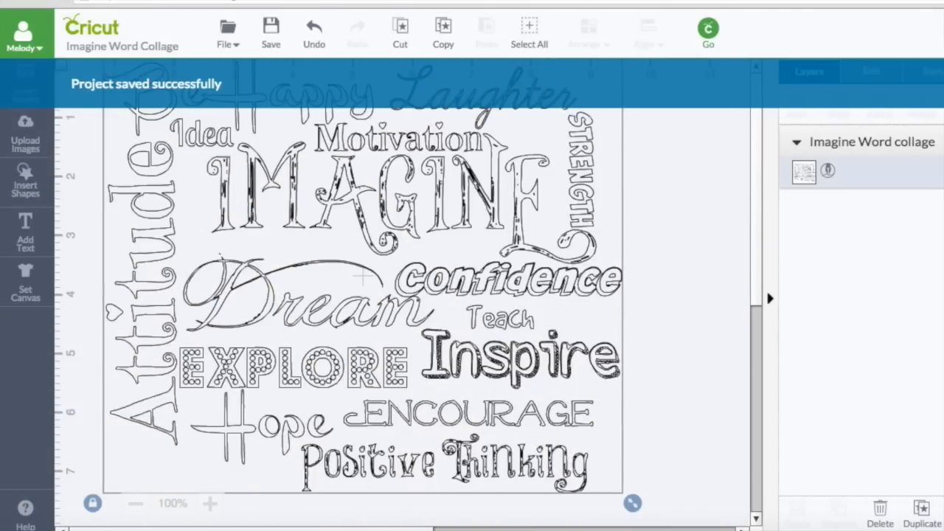
pyautogui.click(627, 198)
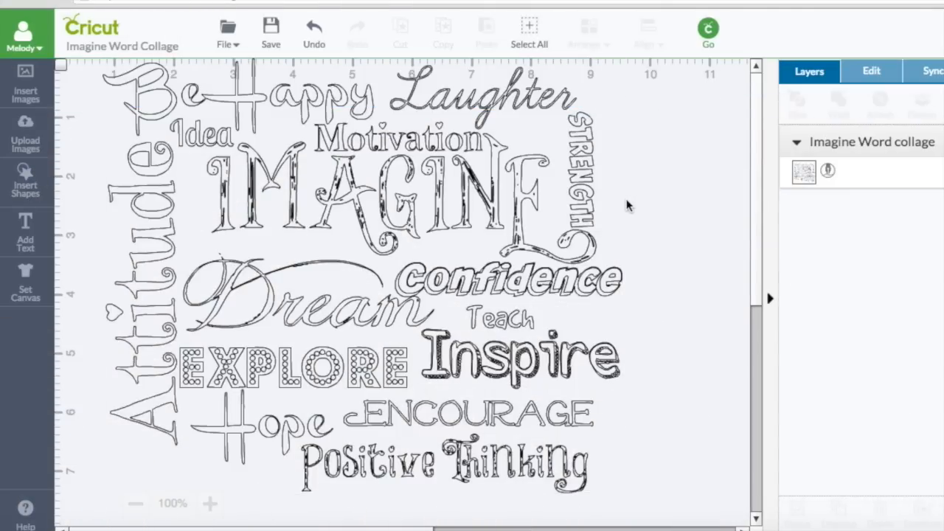
pyautogui.moveTo(571, 179); pyautogui.dragTo(550, 190)
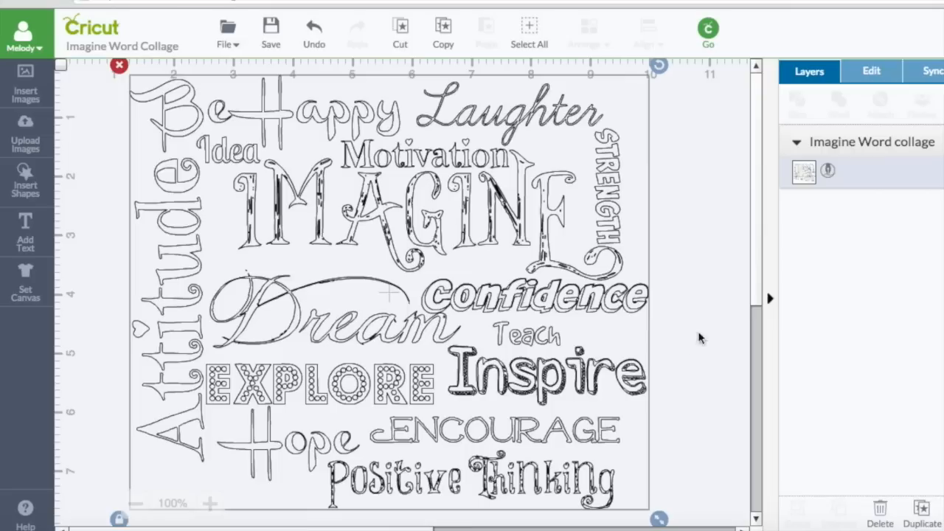
pyautogui.scroll(-1, 761, 282)
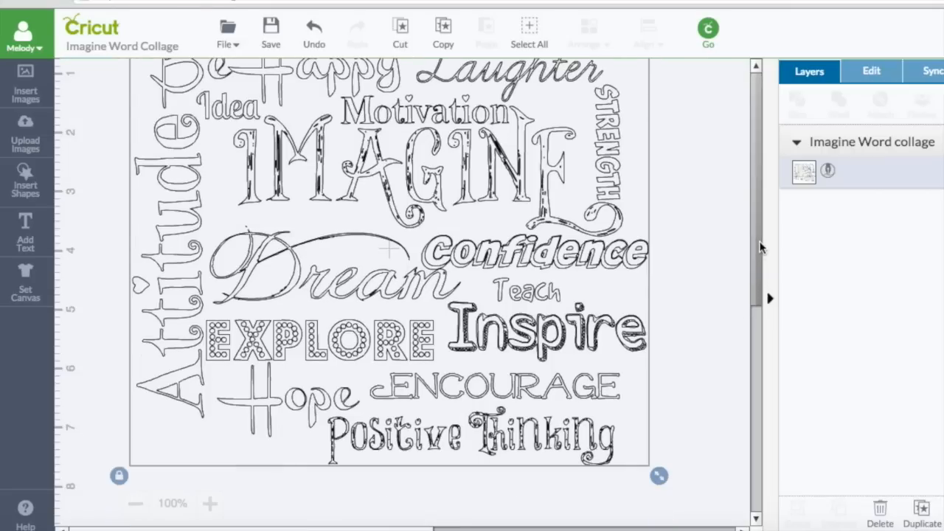
pyautogui.scroll(1, 760, 221)
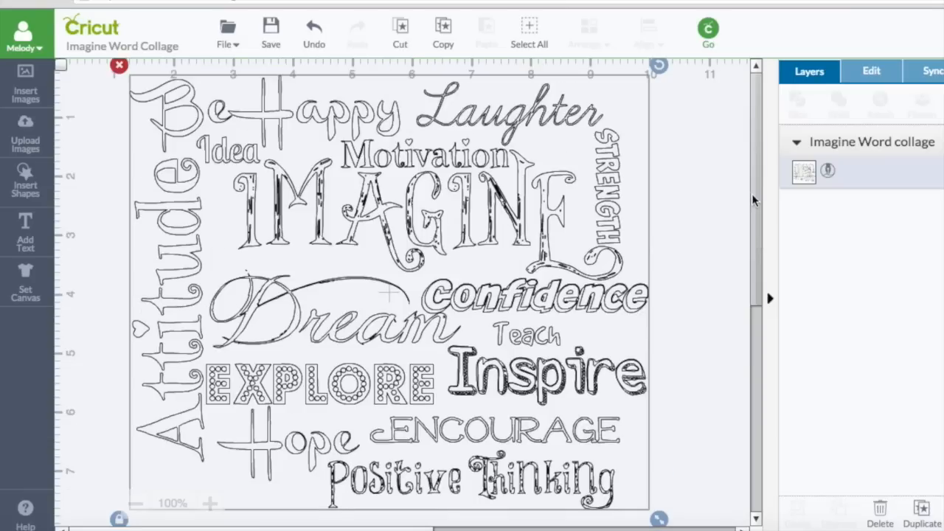